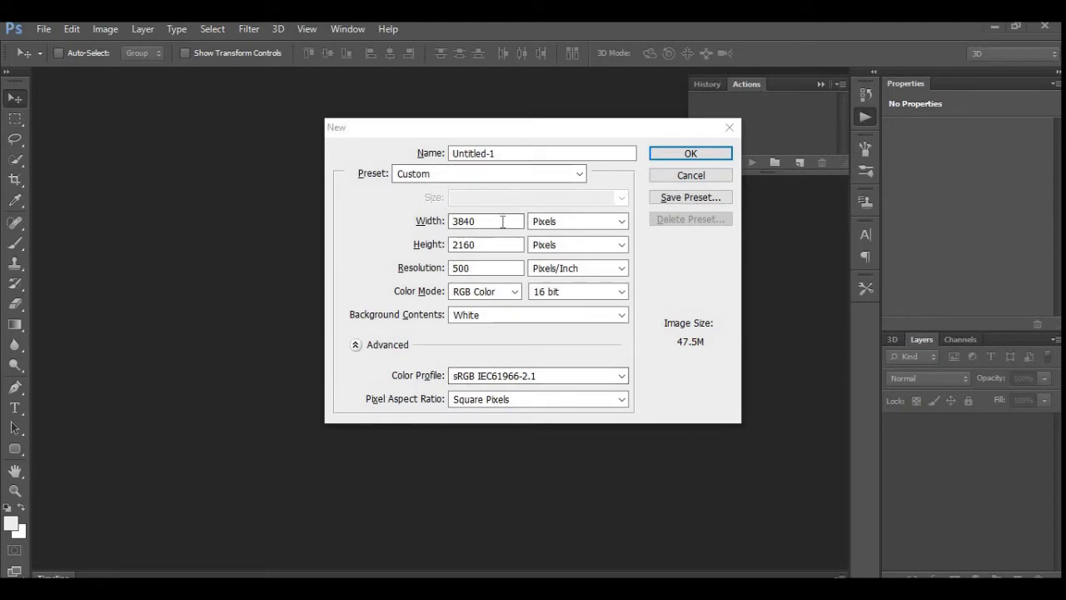
Create a new 3840 by 2160 pixel, 16-bit RGB document named MKBHD
left_click(409, 238)
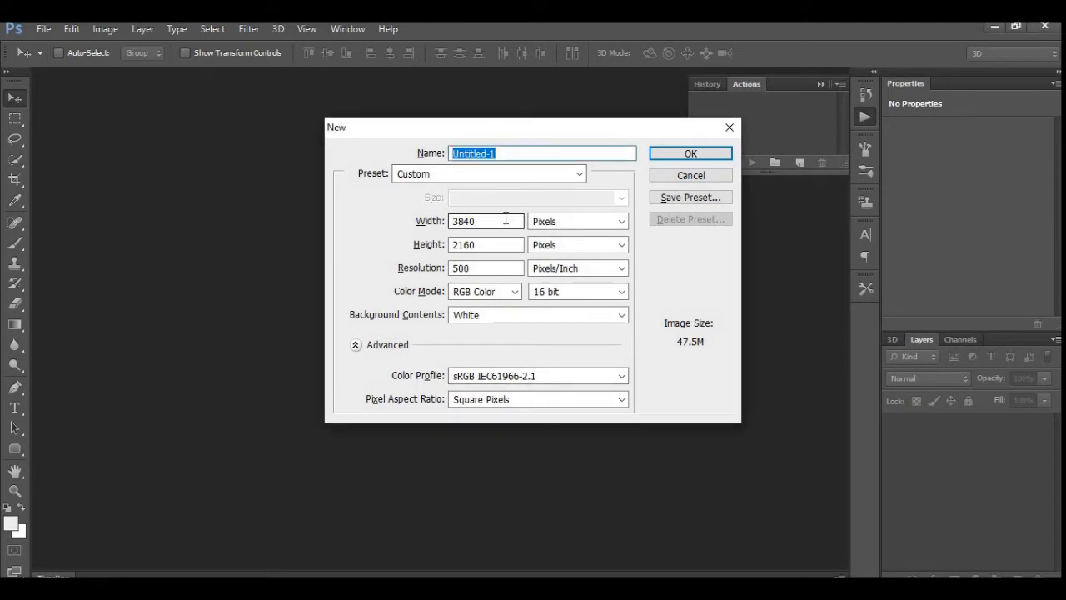
type("MKBHD")
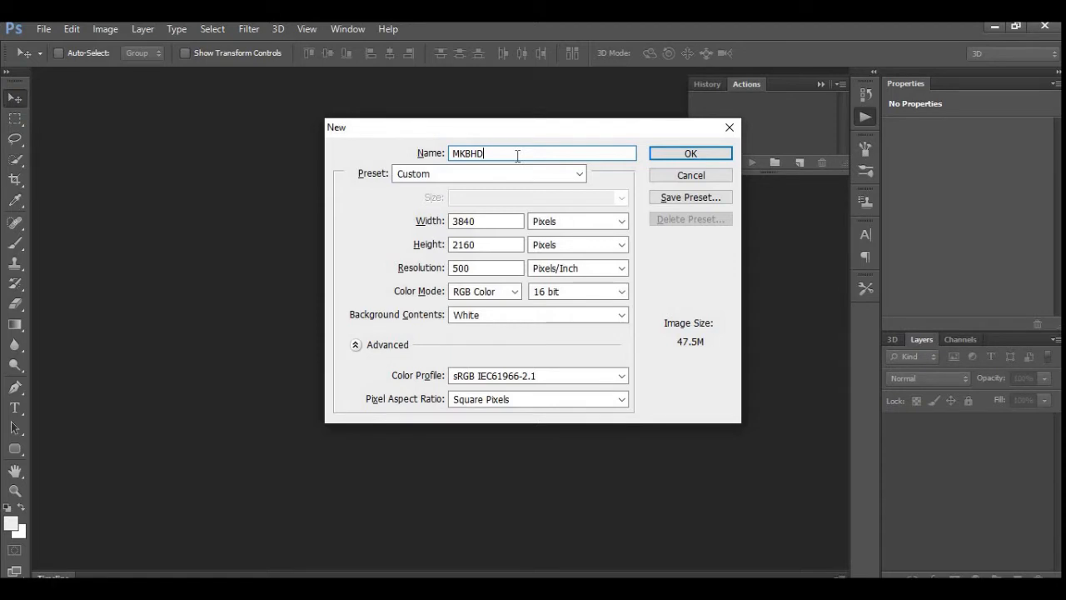
key("Return")
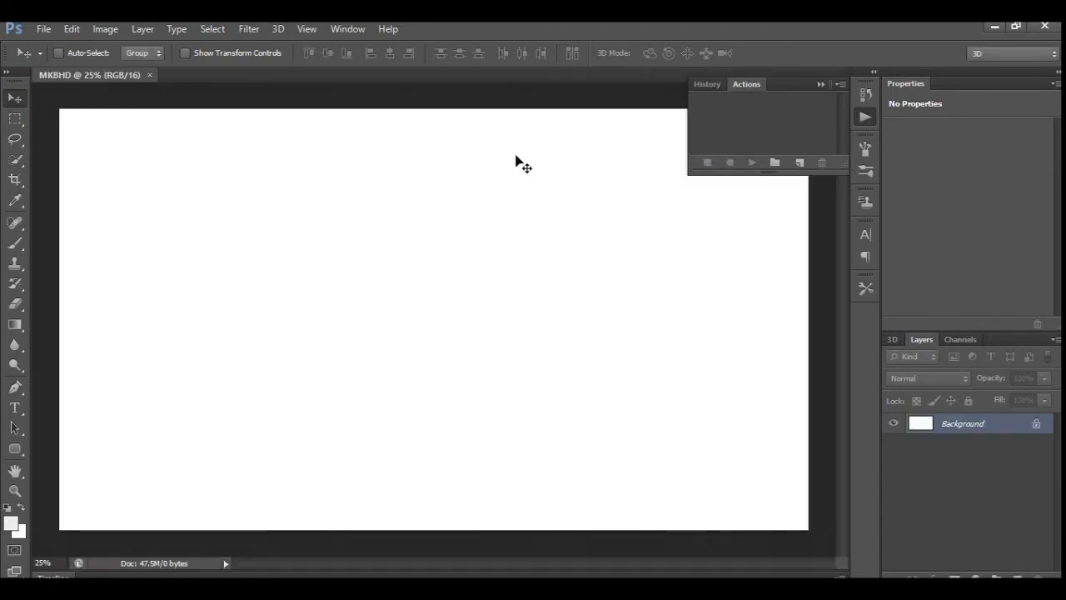
Add a solid color fill layer with color f1f1f1 above the white background
left_click(864, 115)
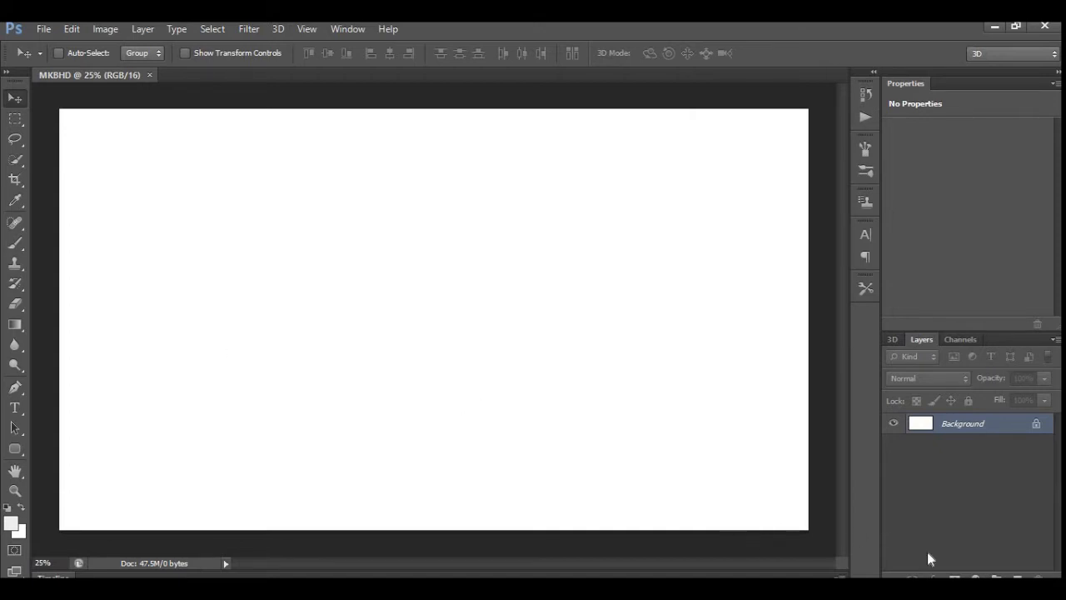
left_click(975, 576)
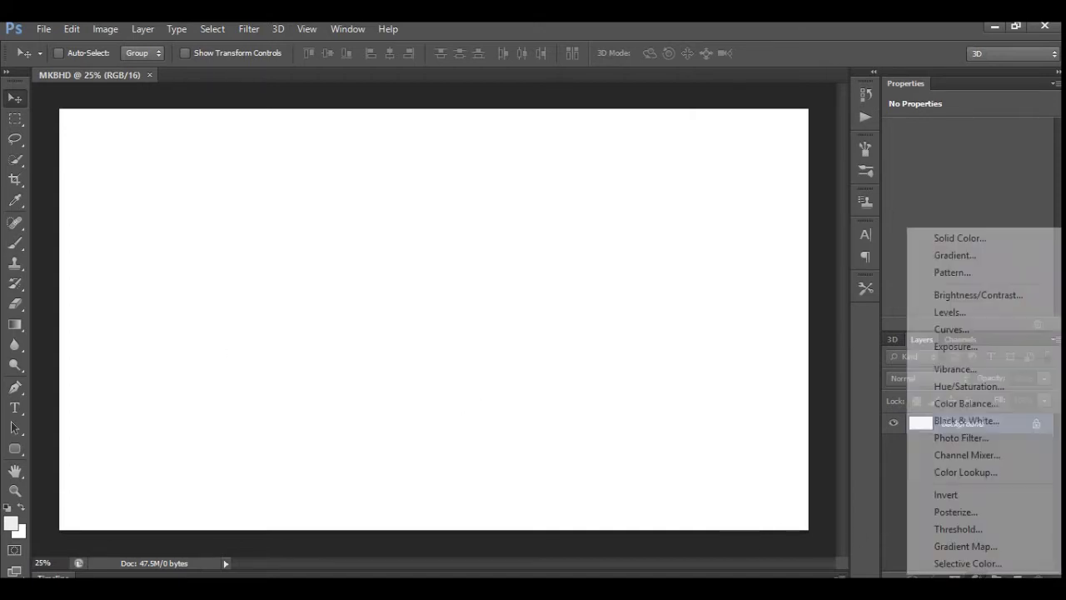
left_click(955, 239)
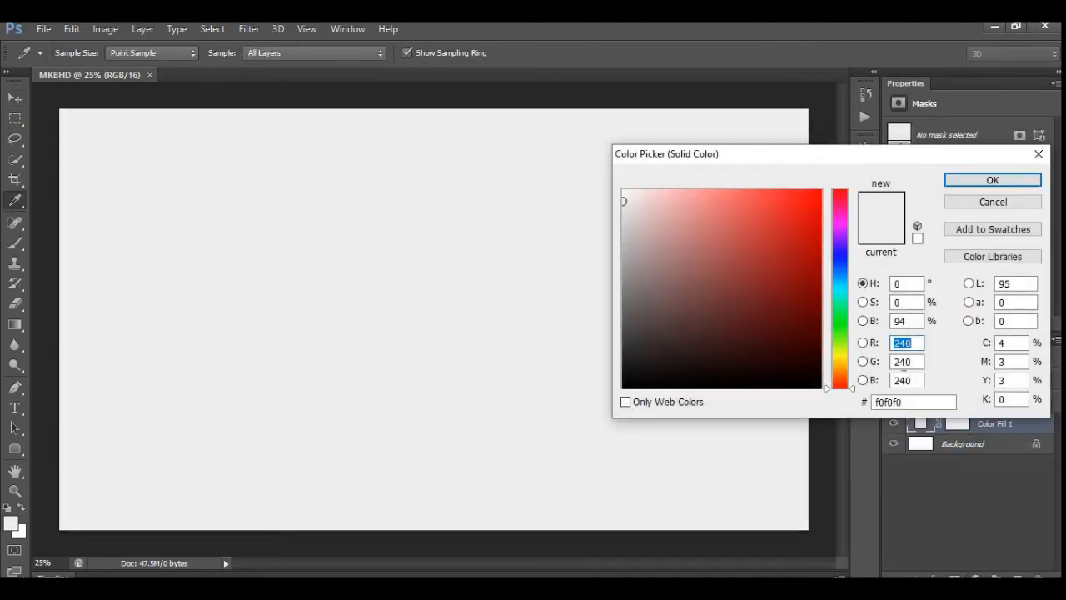
left_click_drag(925, 403, 812, 406)
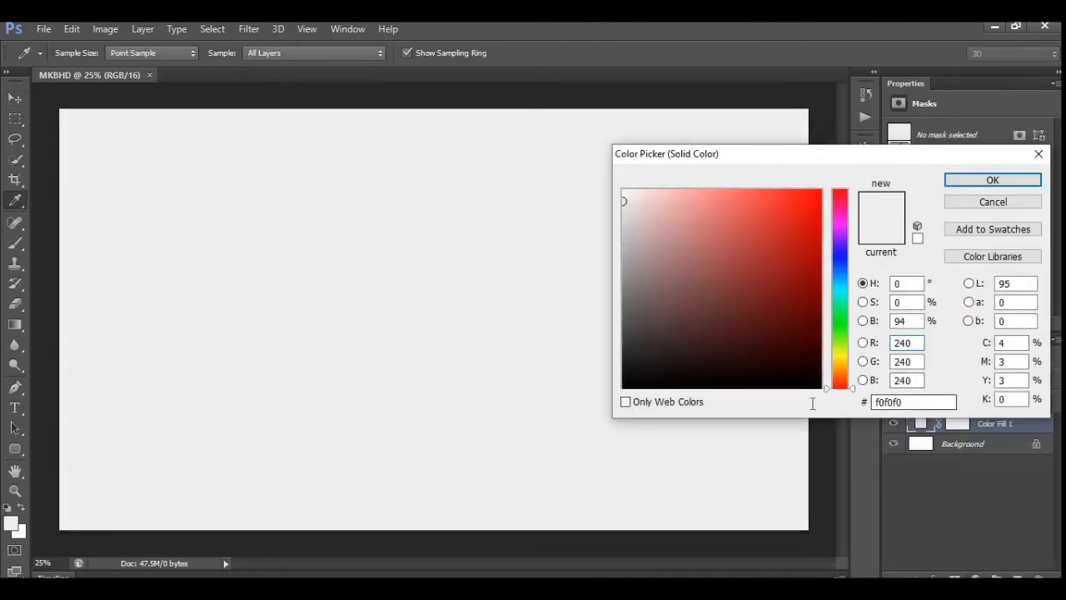
type("f1")
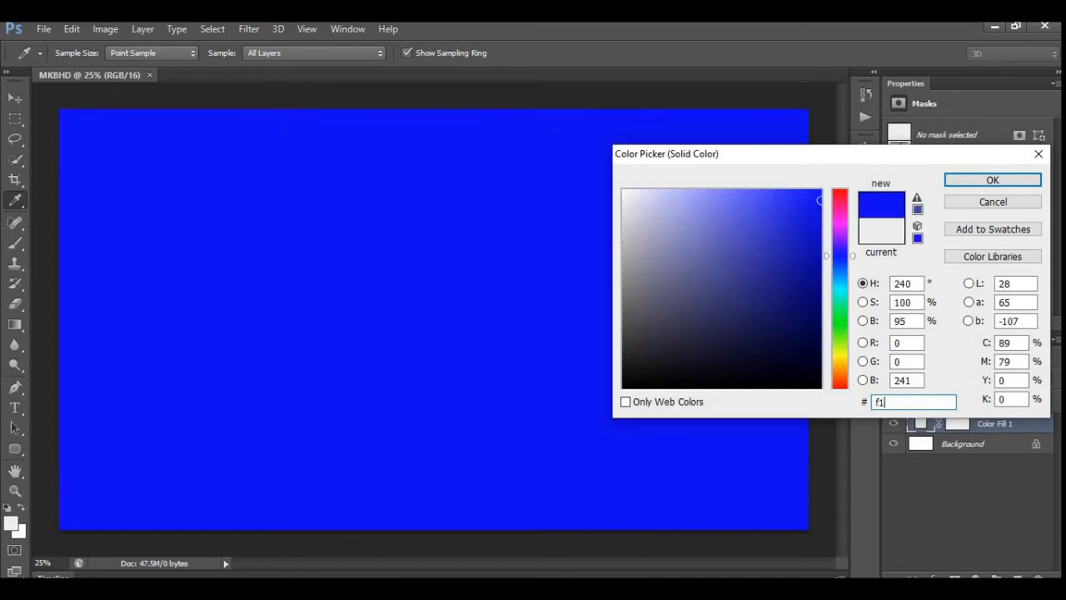
type("f1f1")
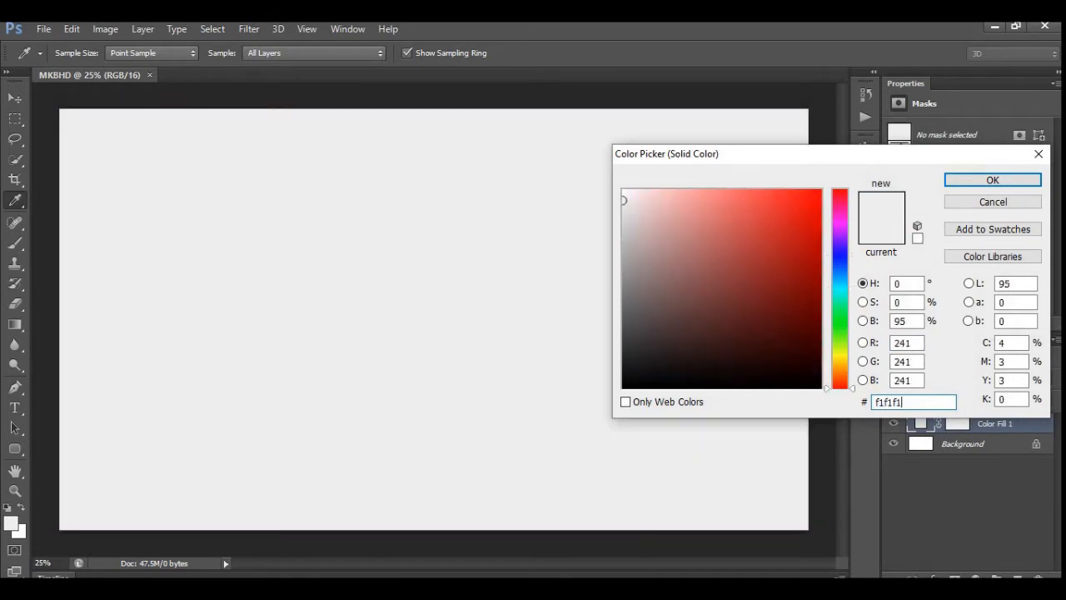
key("Return")
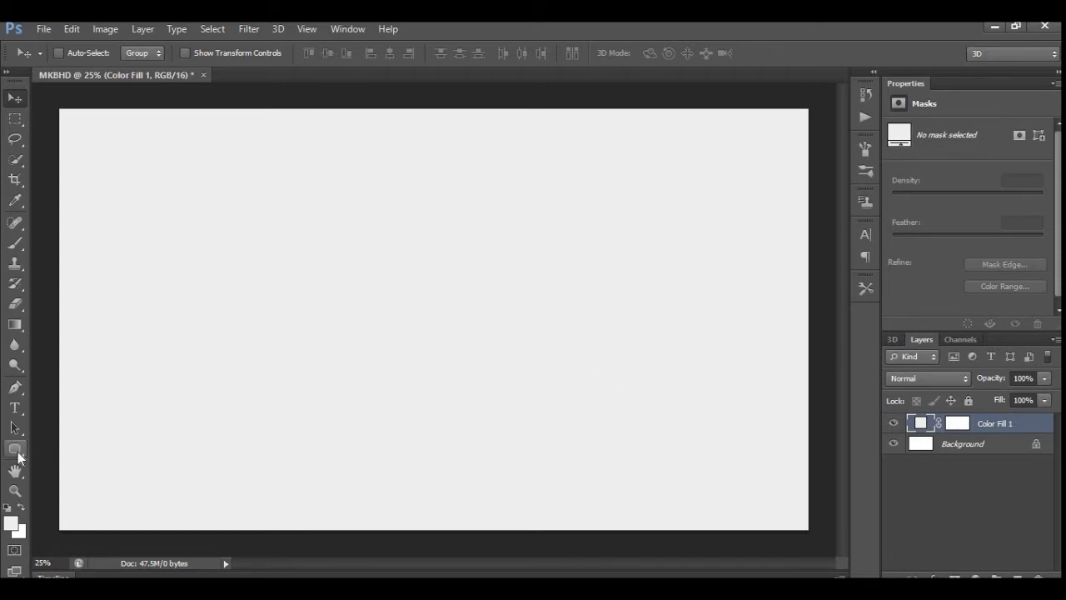
Draw a rounded rectangle about 1184 by 1184 px with a 170 px corner radius near the middle of the canvas
left_click_drag(19, 456, 19, 457)
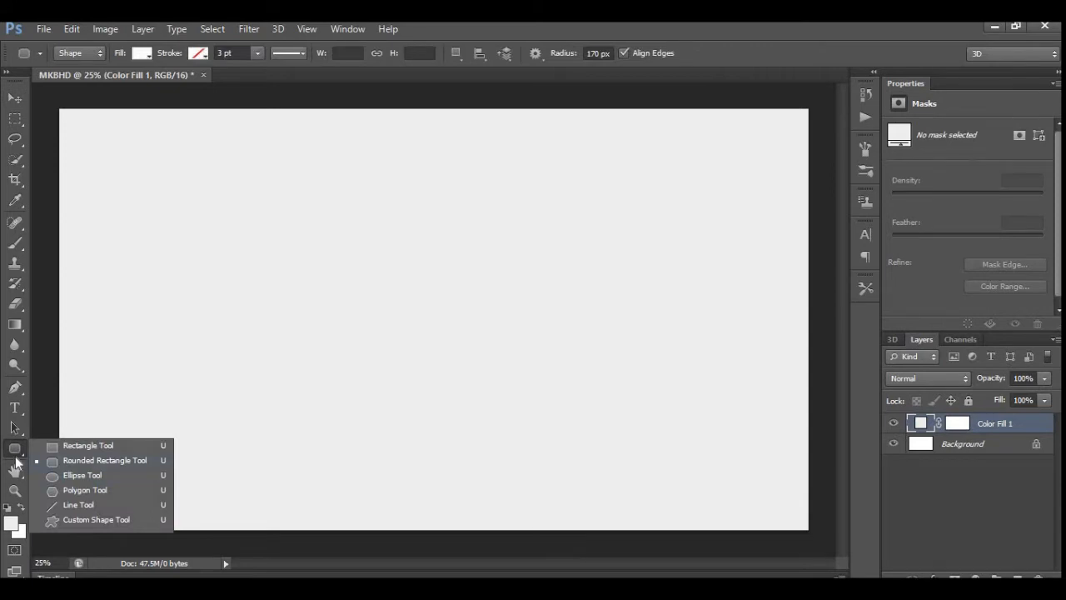
left_click(75, 445)
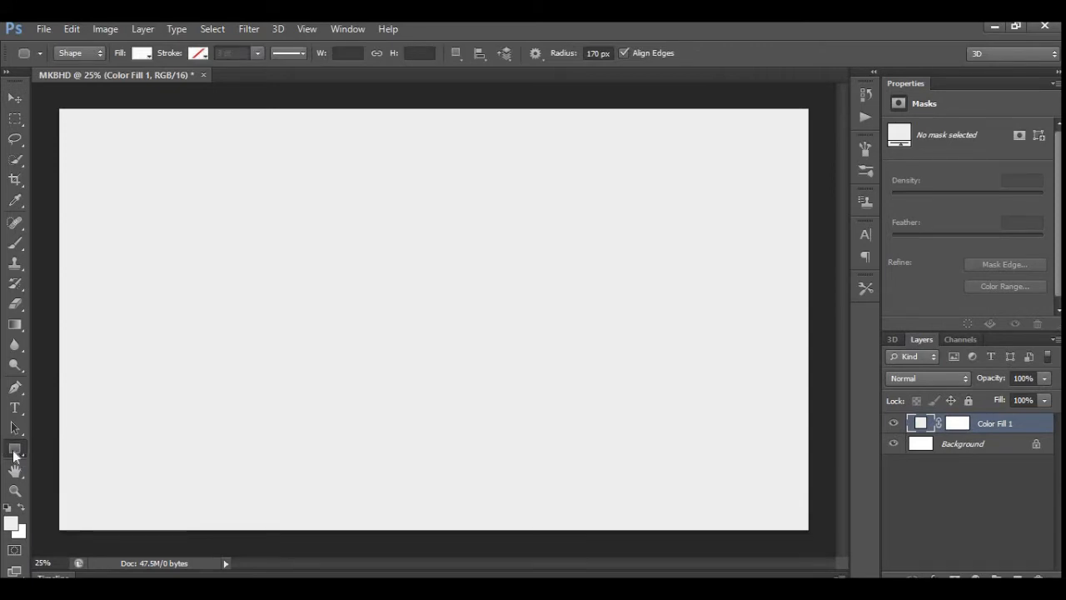
left_click_drag(14, 454, 14, 455)
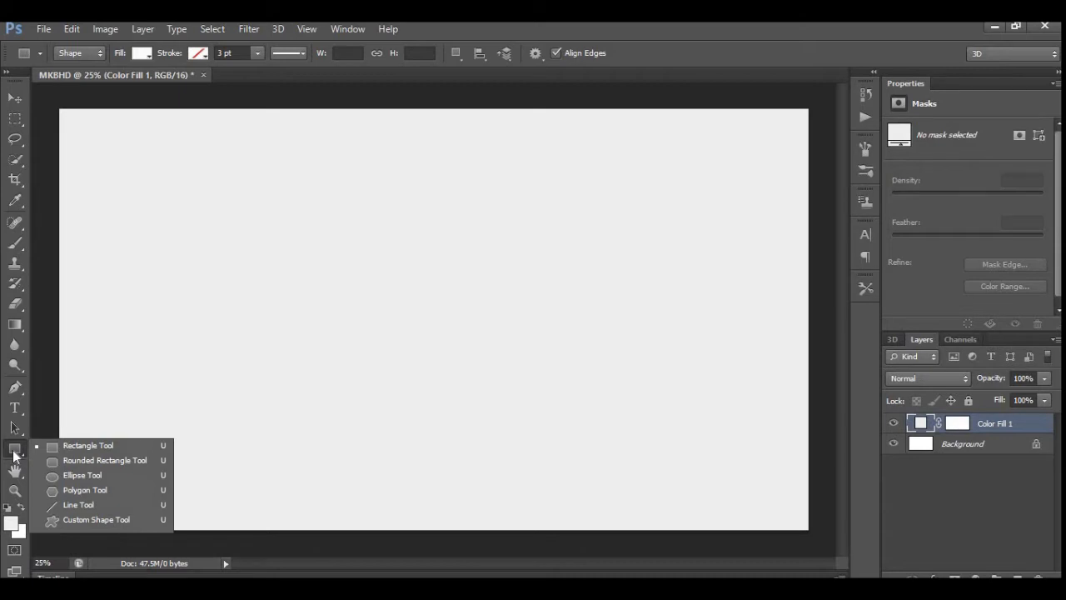
left_click(57, 465)
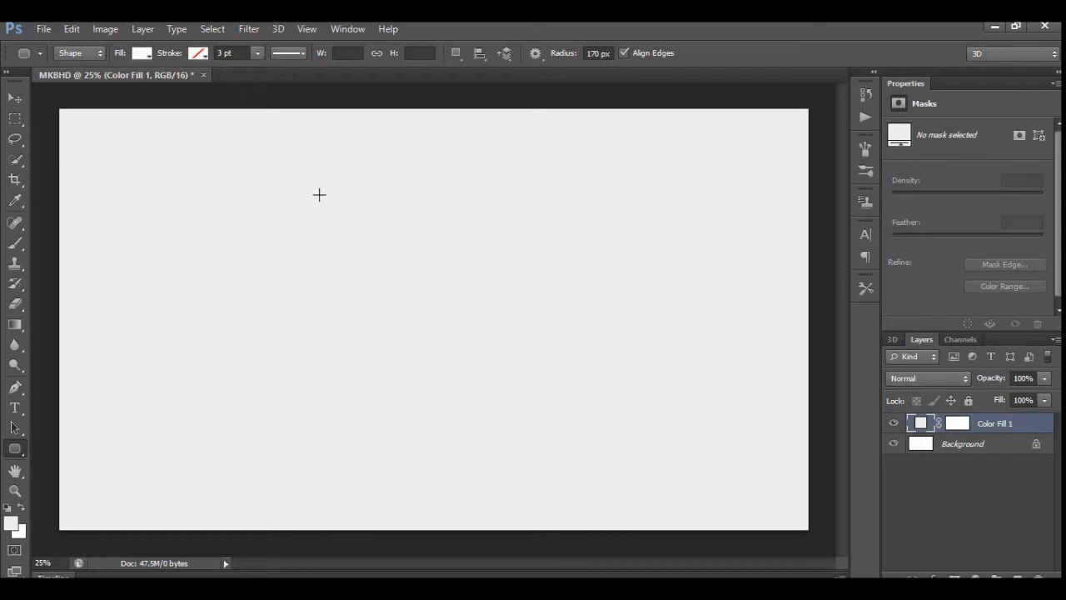
left_click_drag(319, 194, 550, 432)
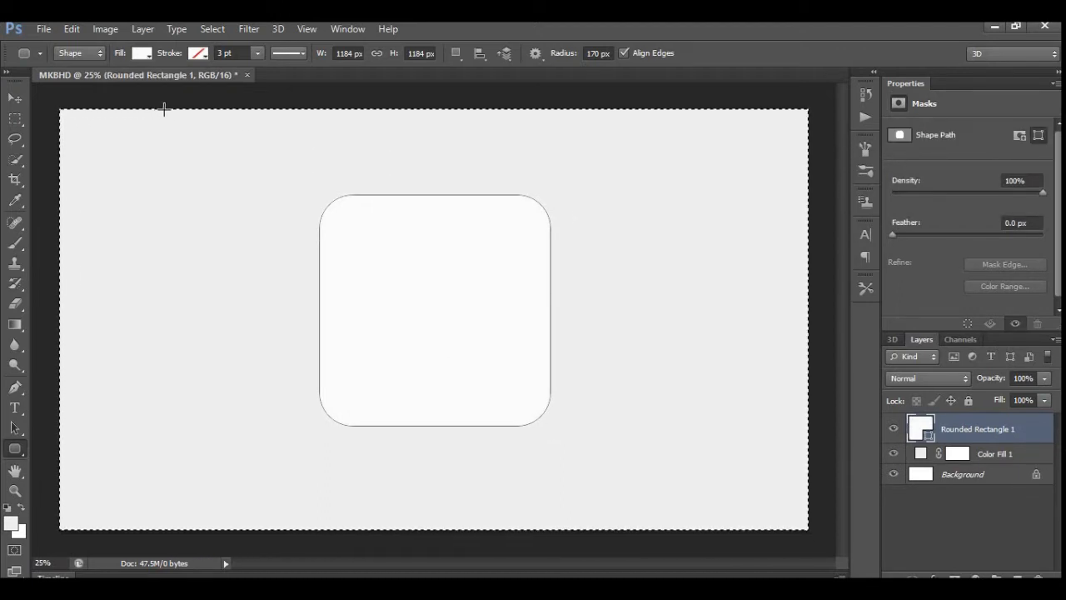
Center the rounded rectangle vertically and horizontally on the canvas, and clear the selection
left_click(14, 97)
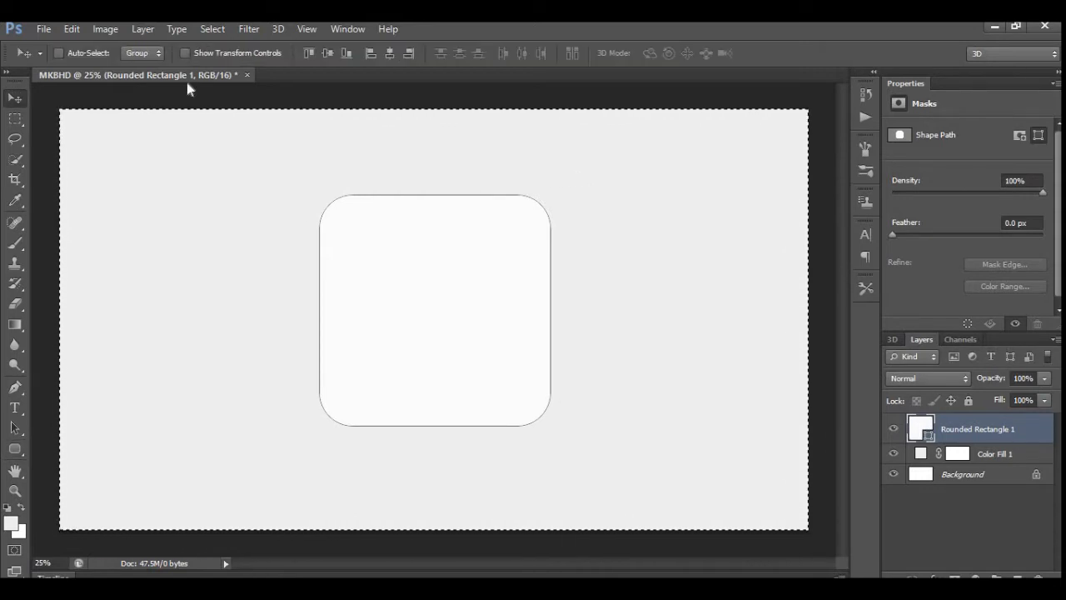
left_click(329, 57)
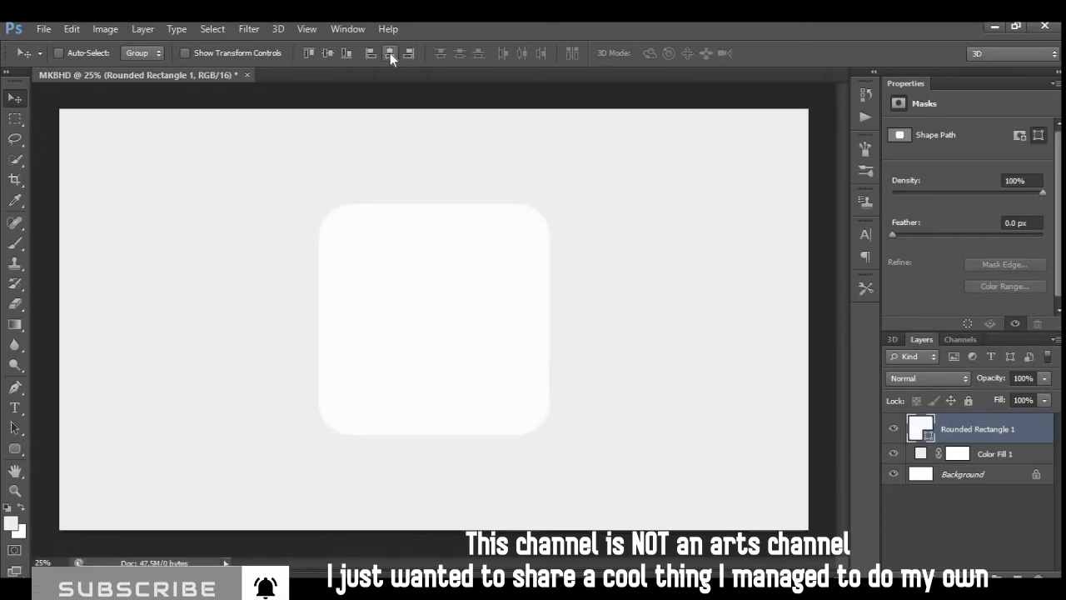
key("ctrl+d")
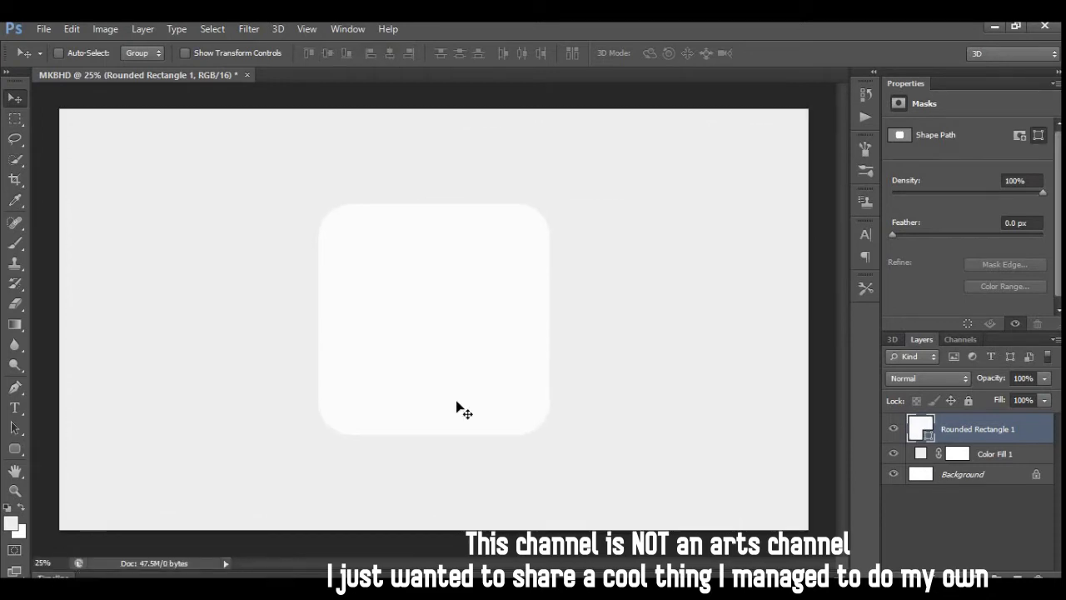
Change the rounded rectangle's fill color to f0f0f0 and deselect its layer
left_click(15, 449)
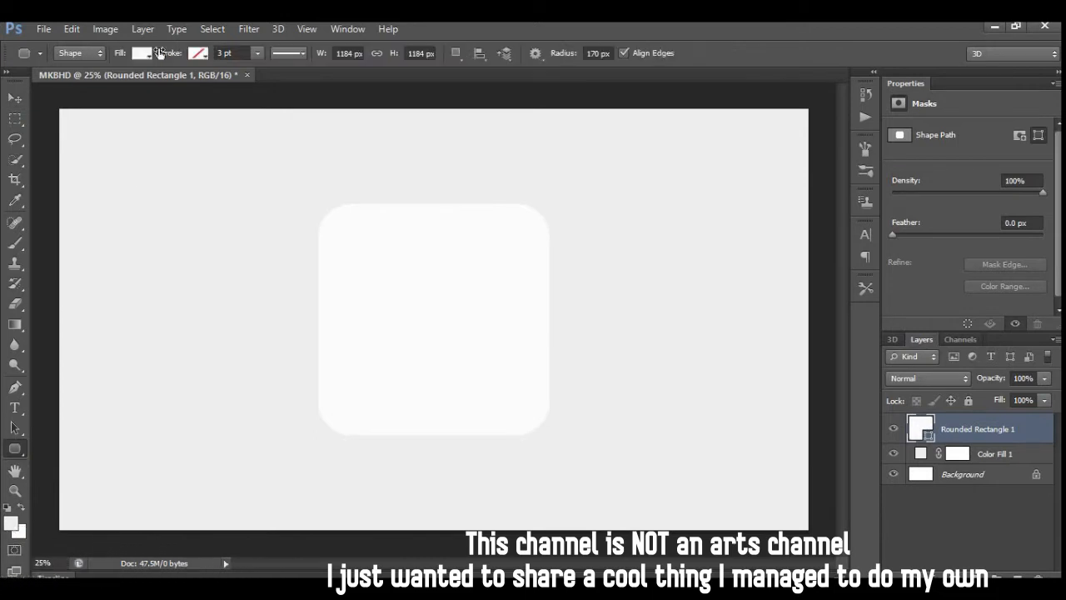
left_click(147, 53)
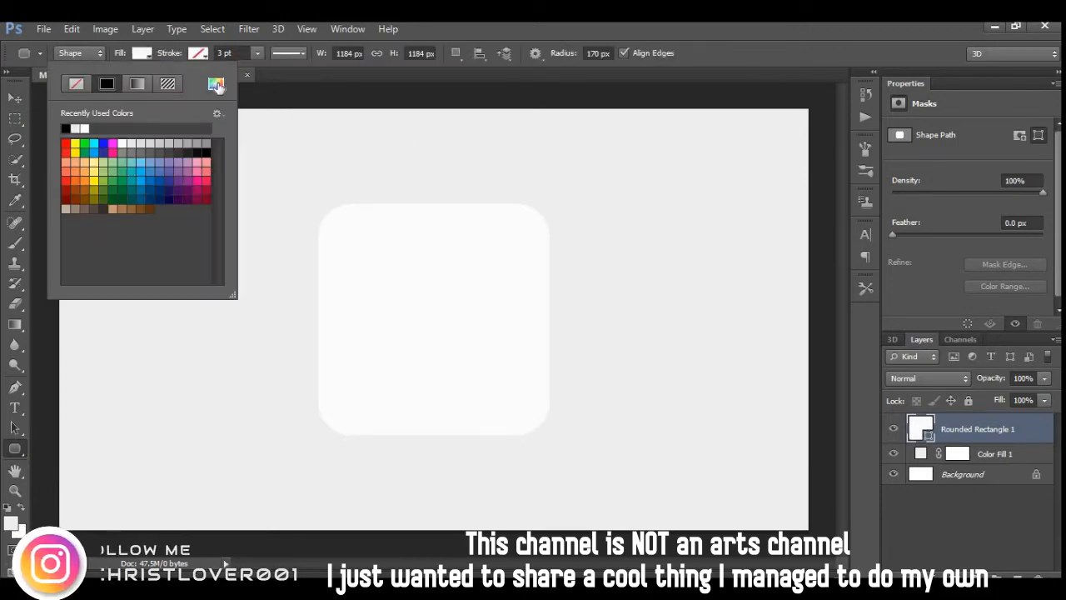
left_click(215, 84)
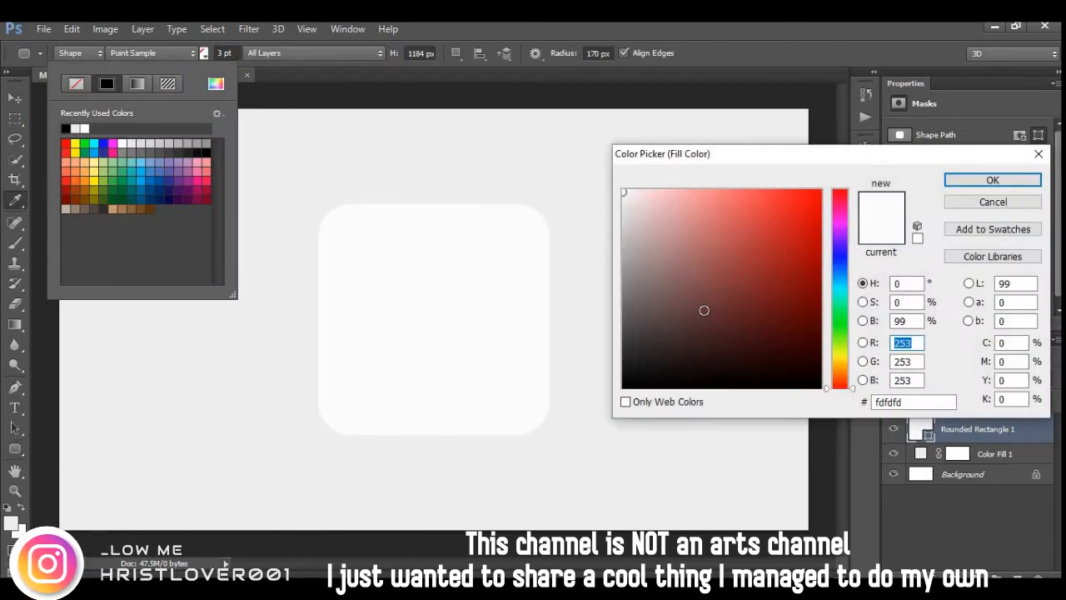
left_click_drag(904, 408, 880, 414)
type("f0")
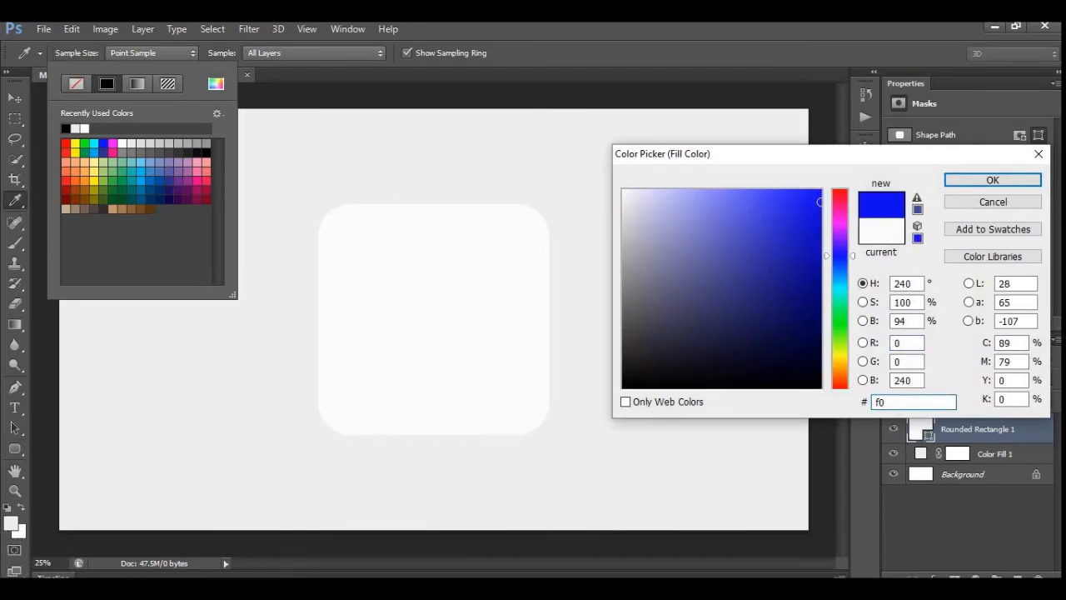
type("f0f0")
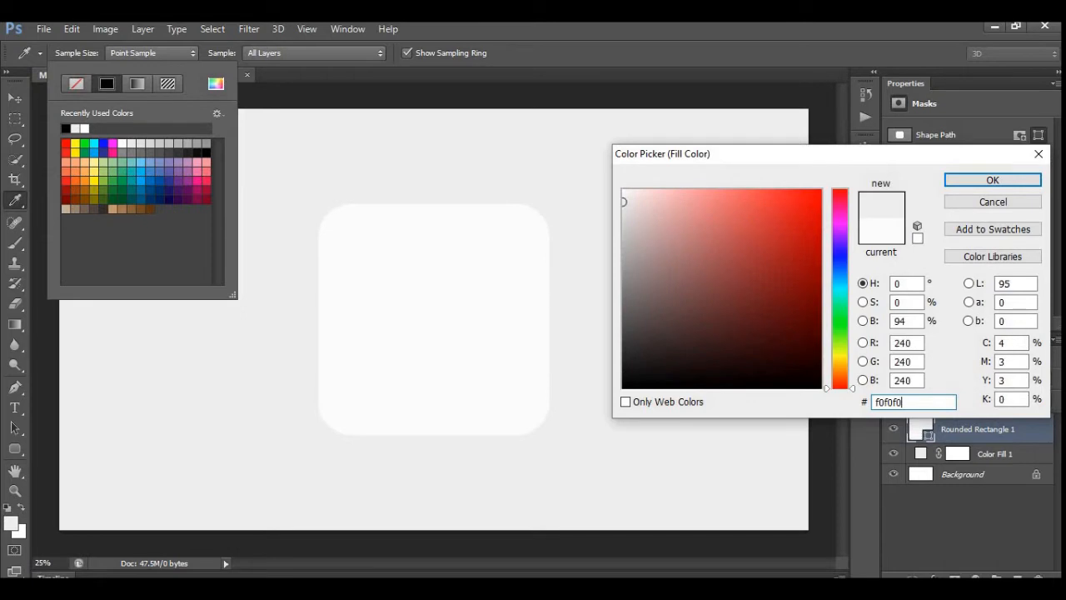
left_click(954, 179)
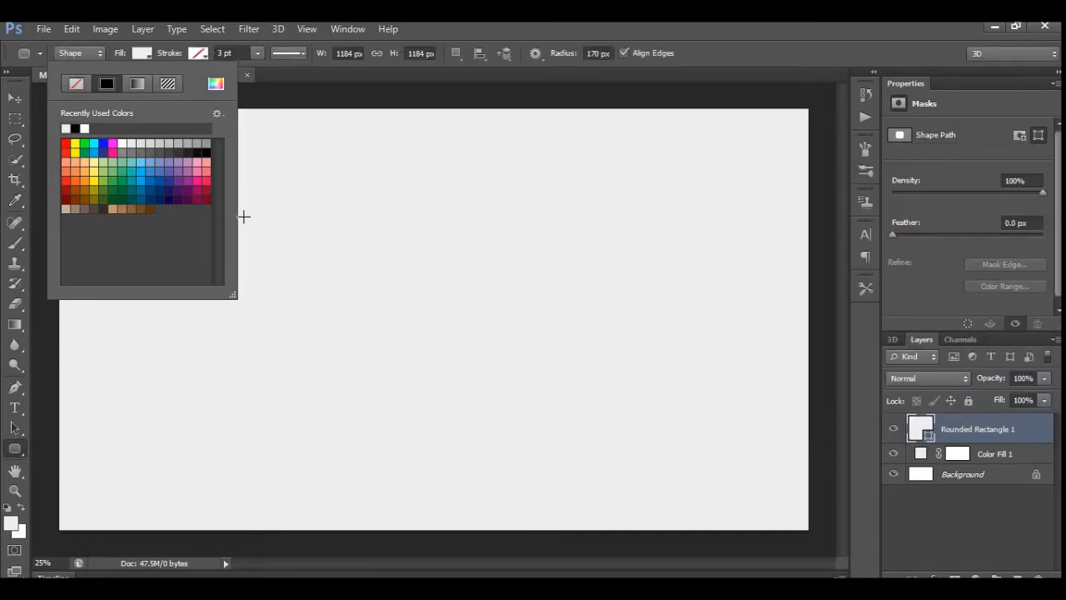
left_click(157, 48)
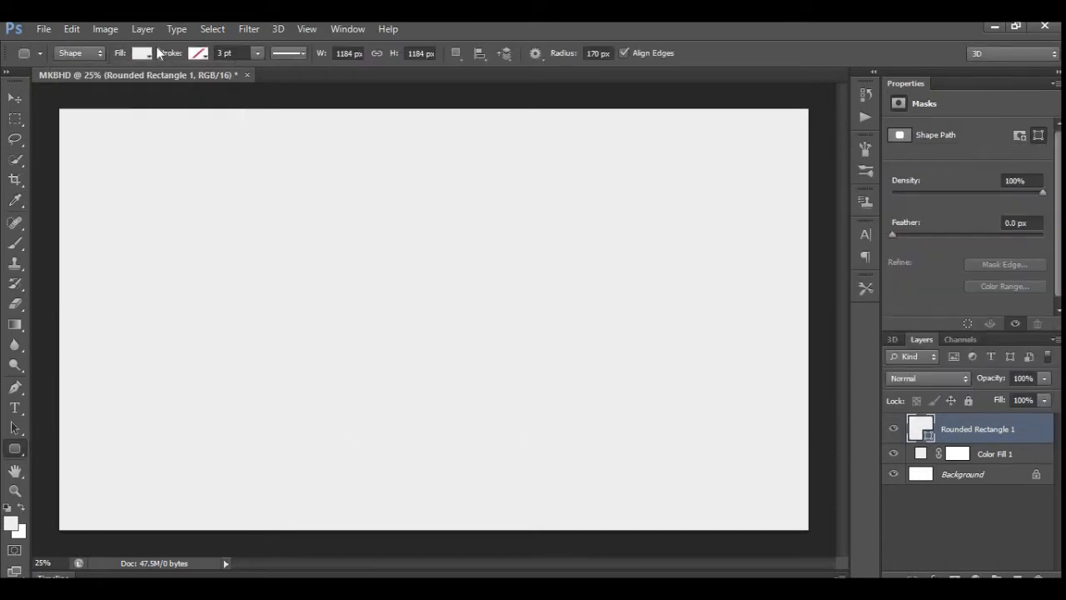
left_click(954, 518)
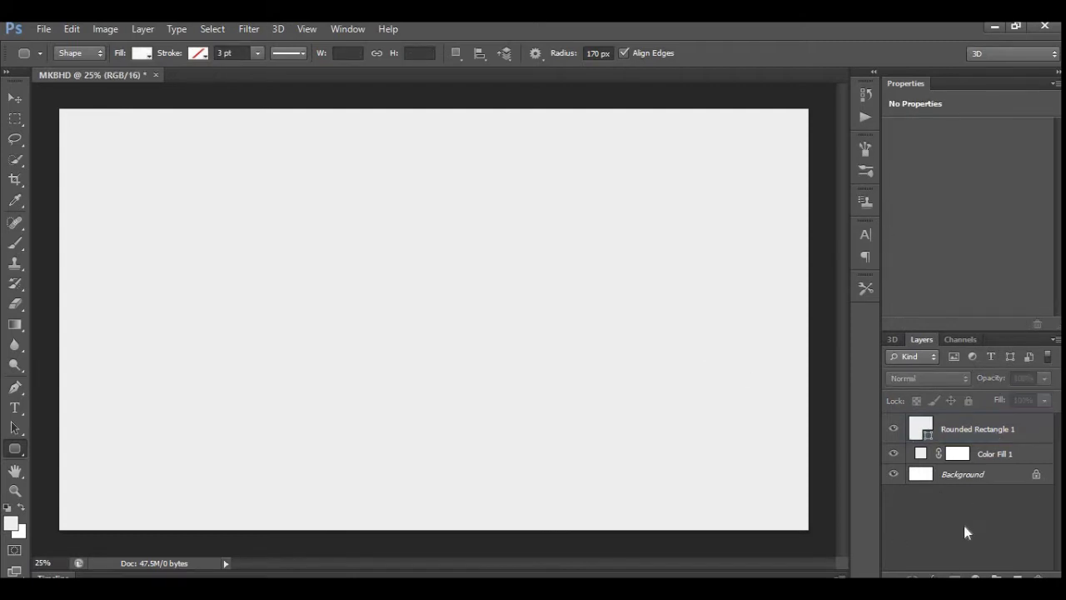
Duplicate the Rounded Rectangle 1 layer and place the copy beneath the original
left_click(985, 425)
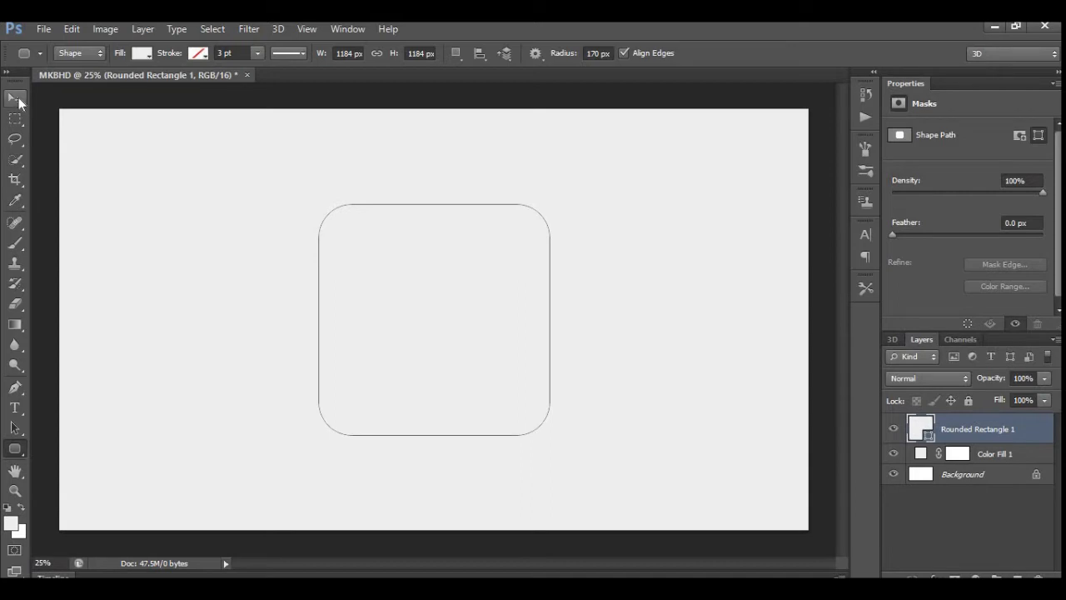
left_click(16, 99)
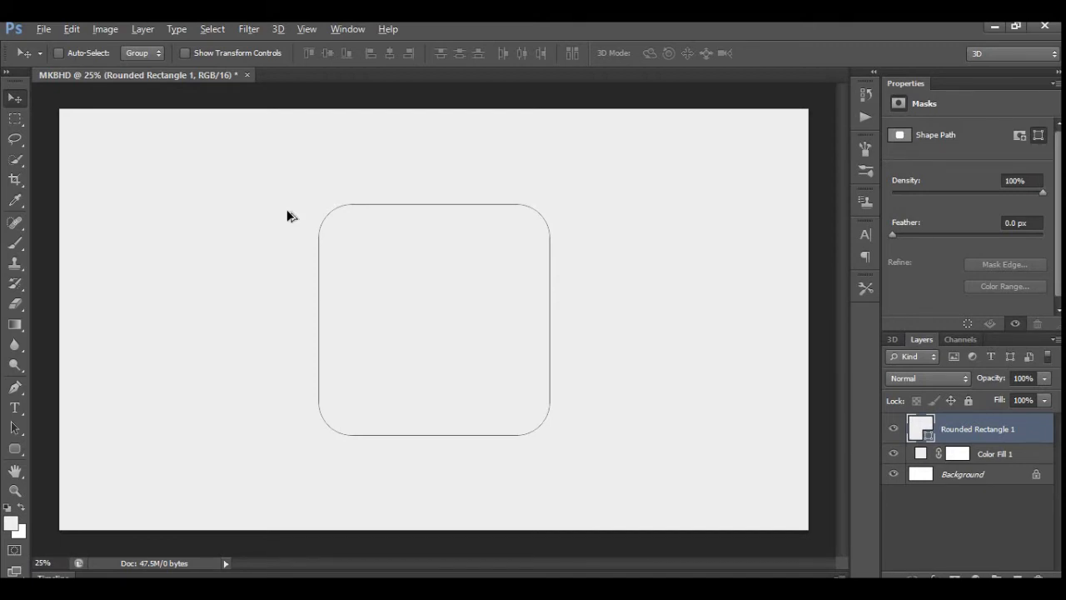
key("ctrl+j")
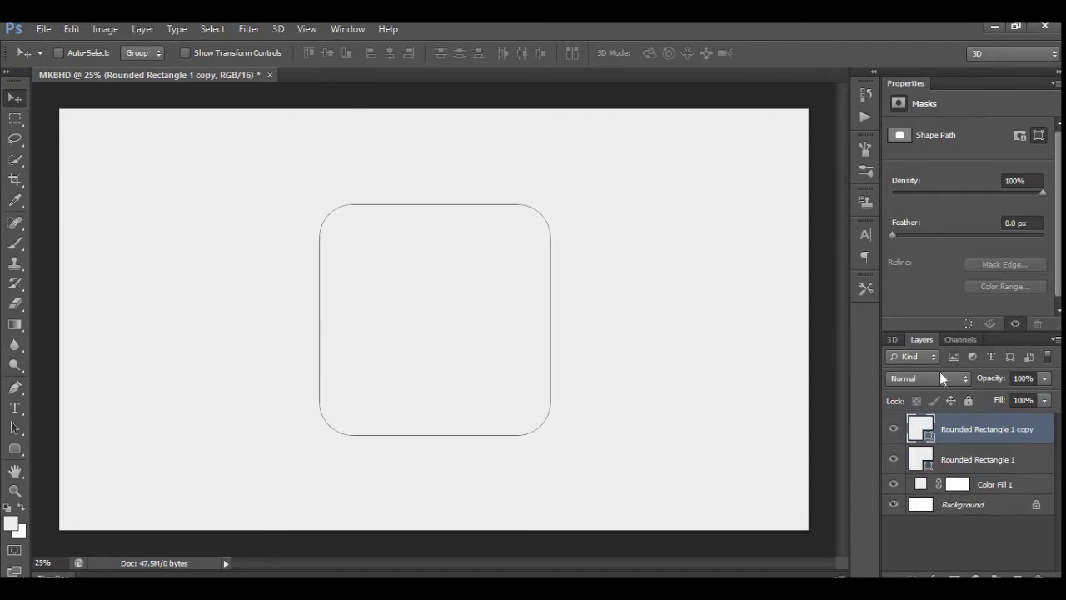
left_click_drag(982, 442, 980, 476)
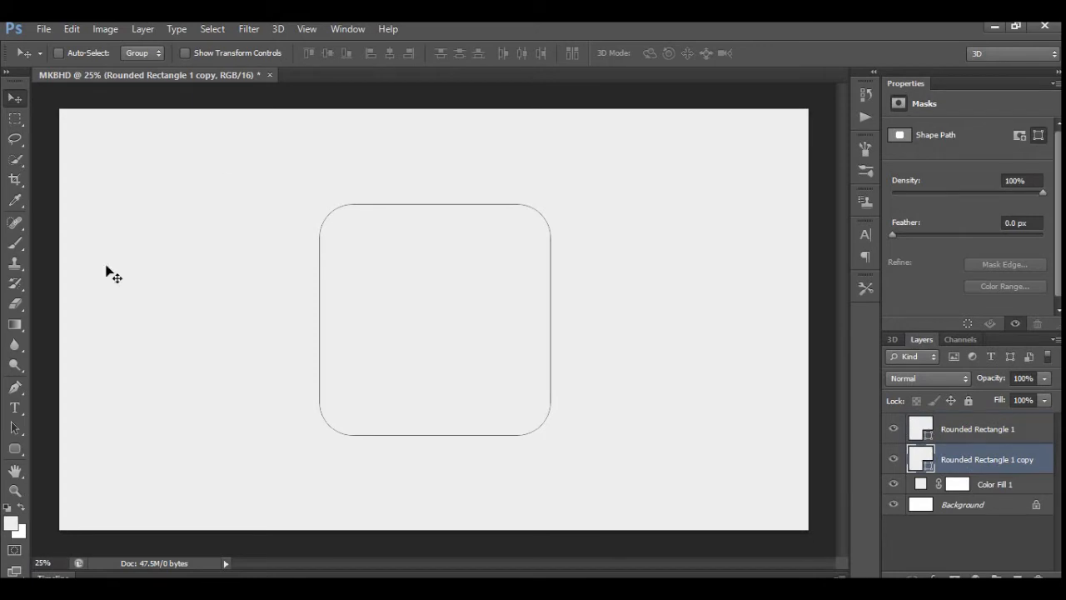
Fill the lower rounded rectangle copy with black
left_click(17, 448)
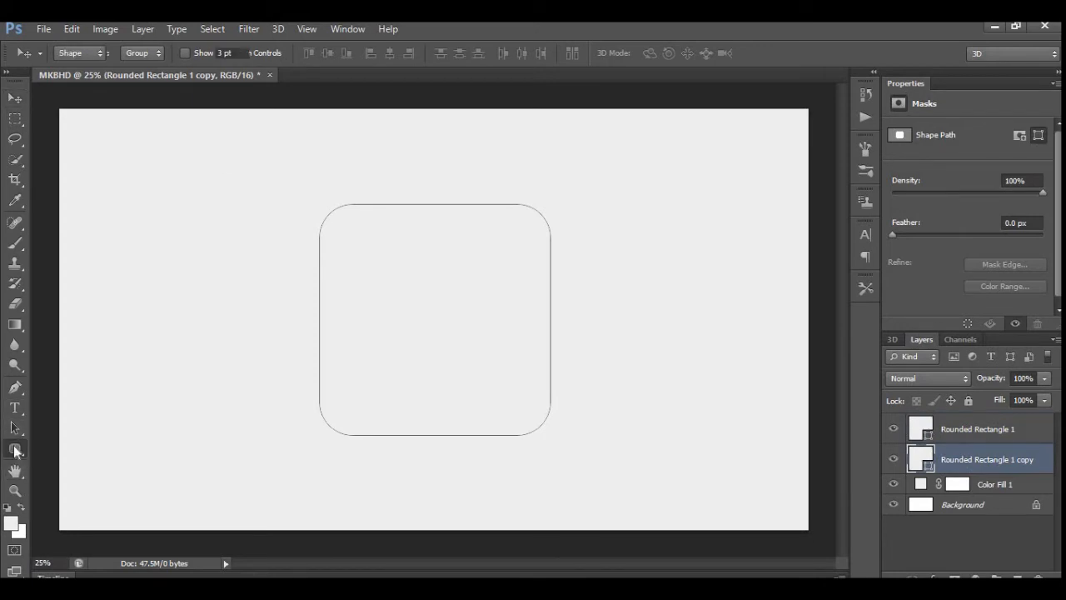
left_click(143, 53)
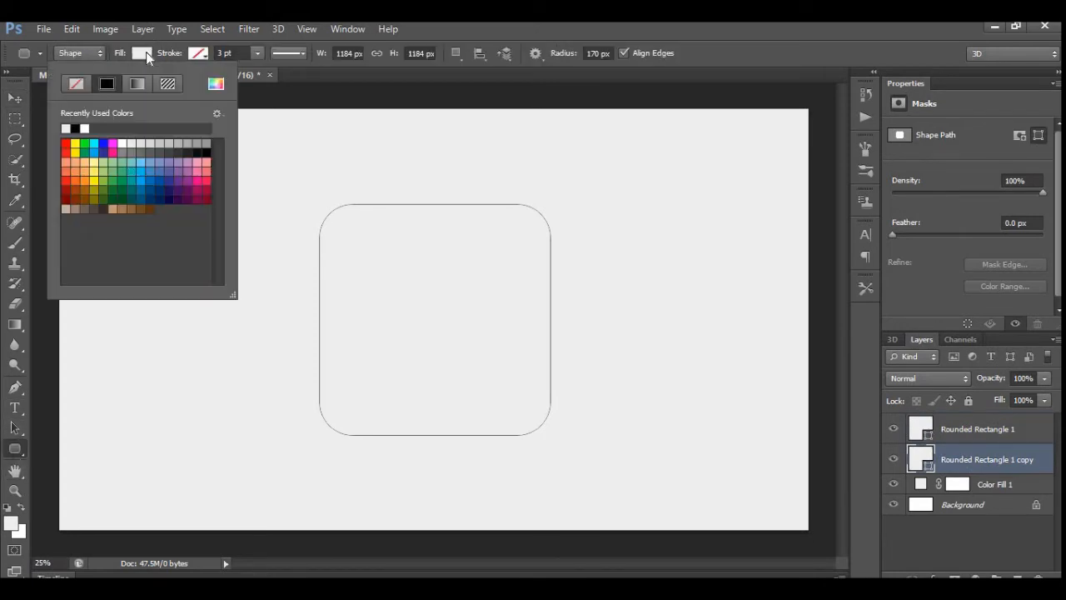
left_click(76, 128)
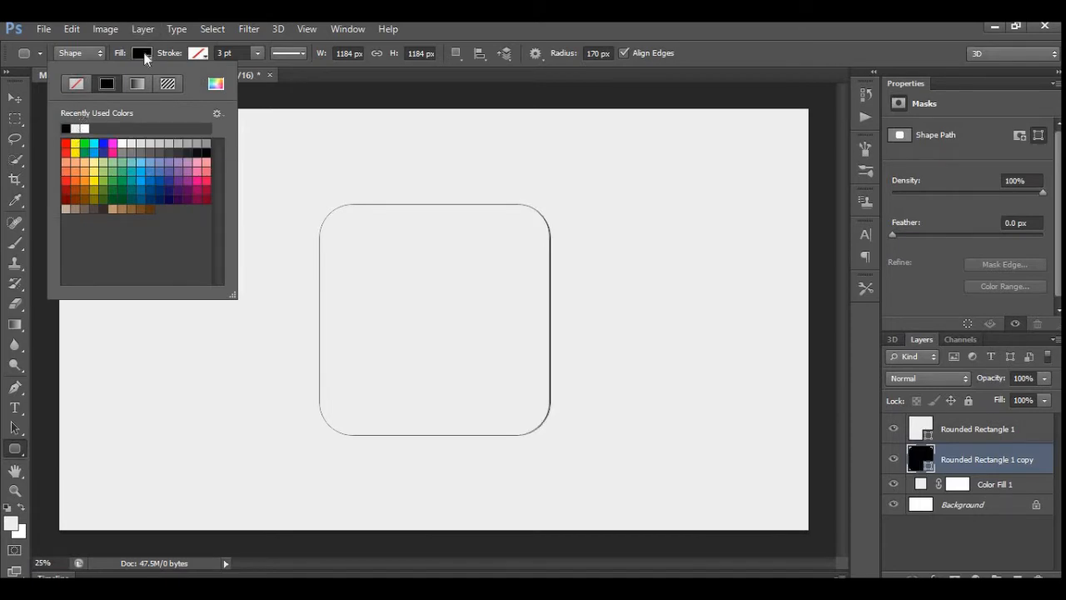
left_click(144, 53)
Nudge the black rounded rectangle copy 30 px to the right of the original
left_click(14, 101)
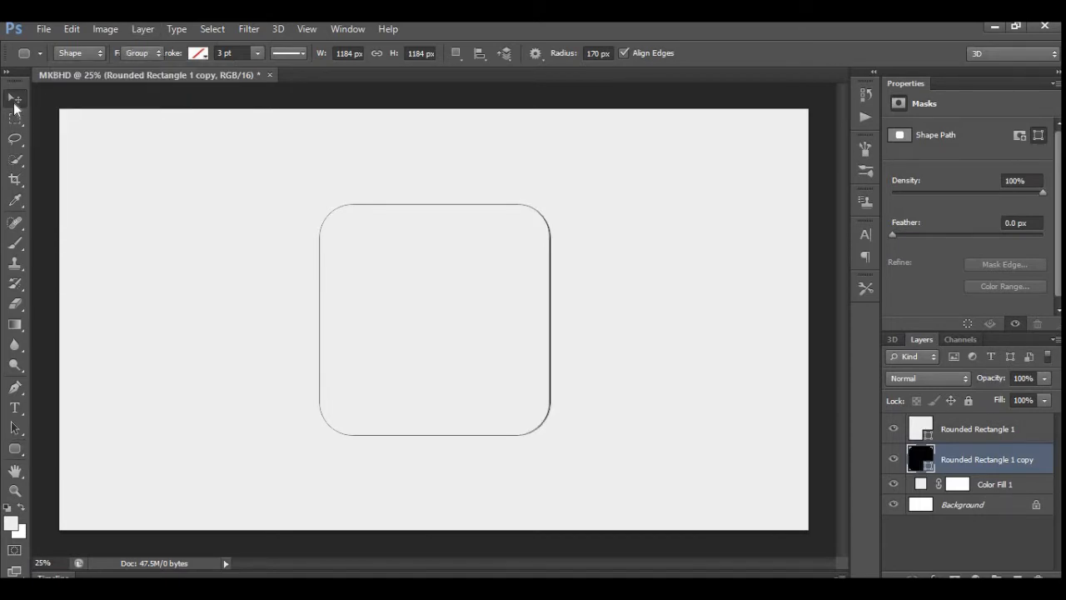
key("shift+Right")
key("shift+Right")
key("shift+Right")
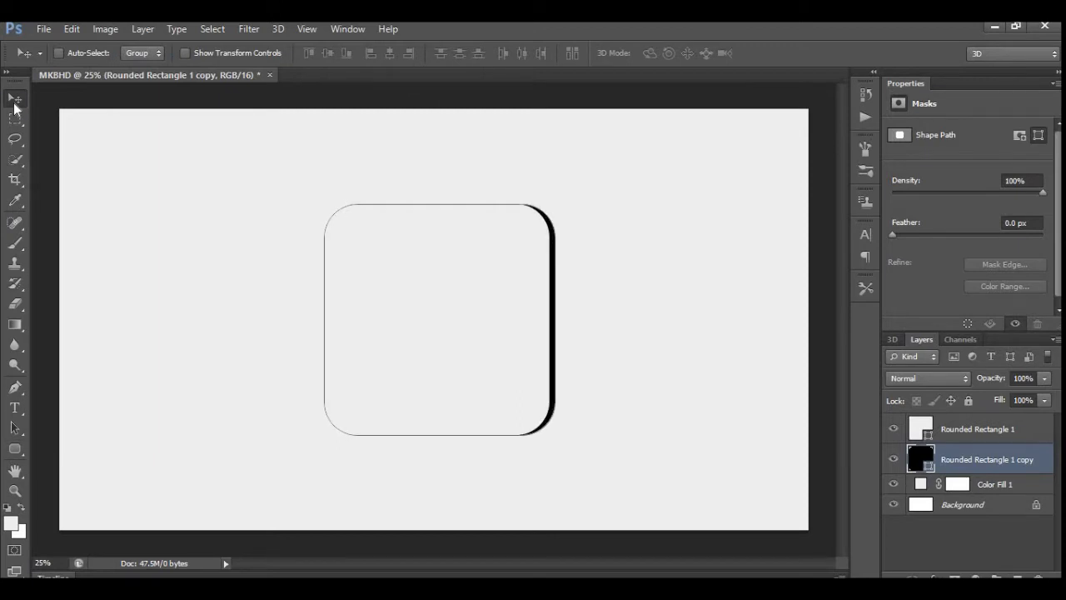
Nudge the black rounded rectangle copy further right and down so a thick black band shows along the original's right and lower edges
key("shift+Right")
key("shift+Down")
key("shift+Down")
key("shift+Down")
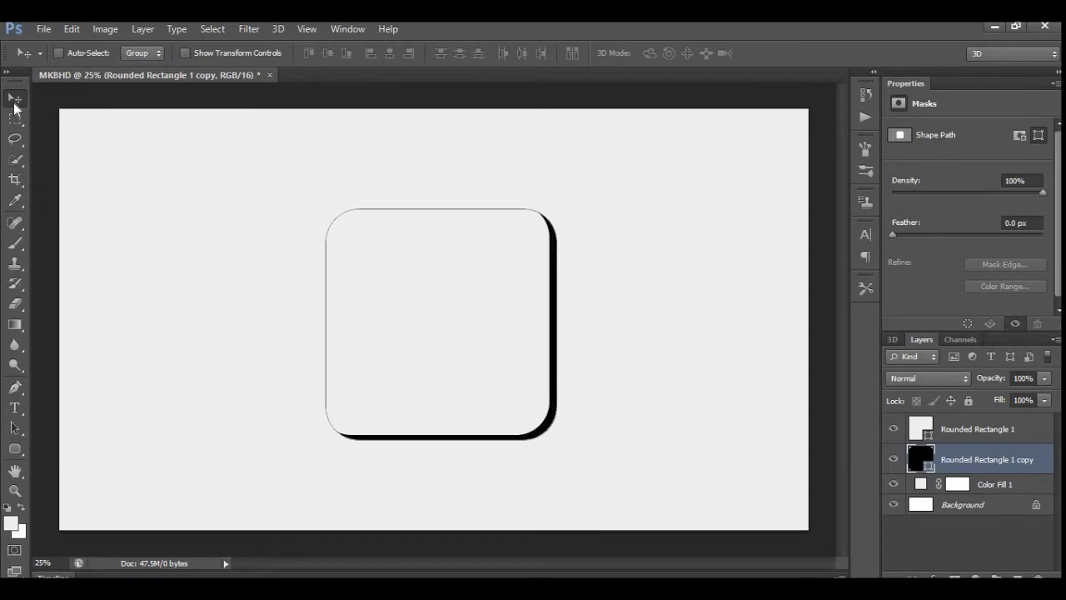
key("Down")
key("Down")
key("Down")
key("Right")
key("Right")
key("Right")
key("Right")
key("Down")
key("Down")
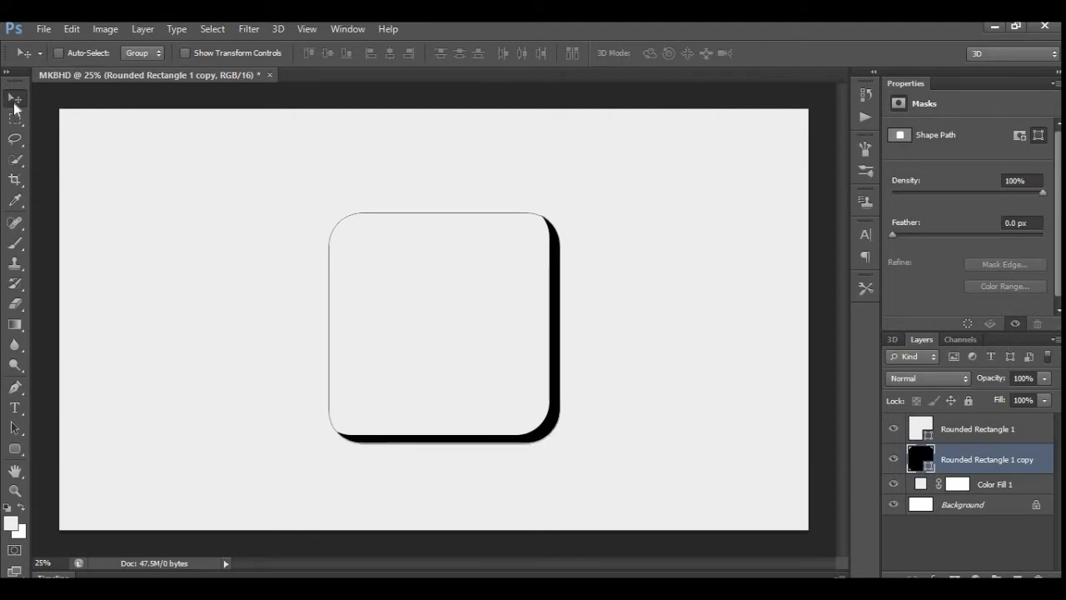
key("Down")
key("Right")
key("Right")
key("Right")
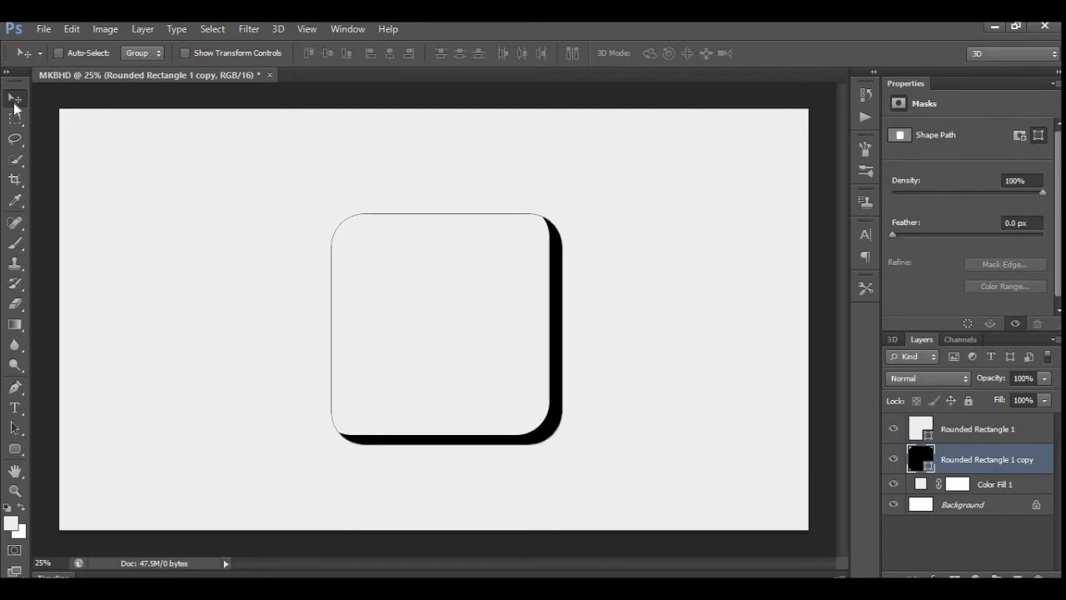
key("Right")
key("Right")
key("Right")
key("Right")
key("Right")
key("Left")
key("Left")
key("Left")
key("Left")
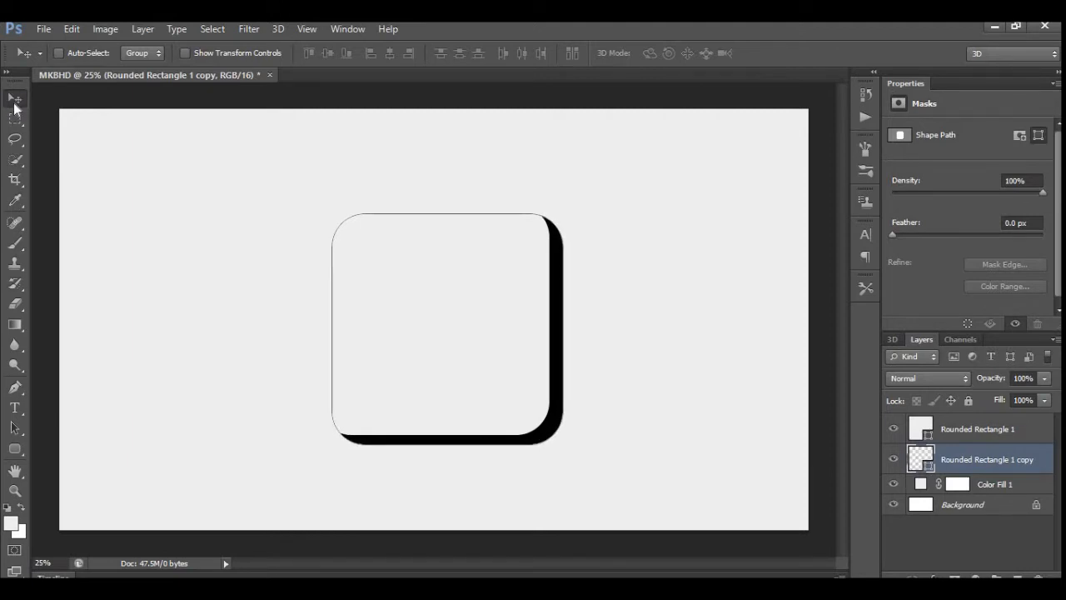
key("Down")
left_click(14, 104)
key("Right")
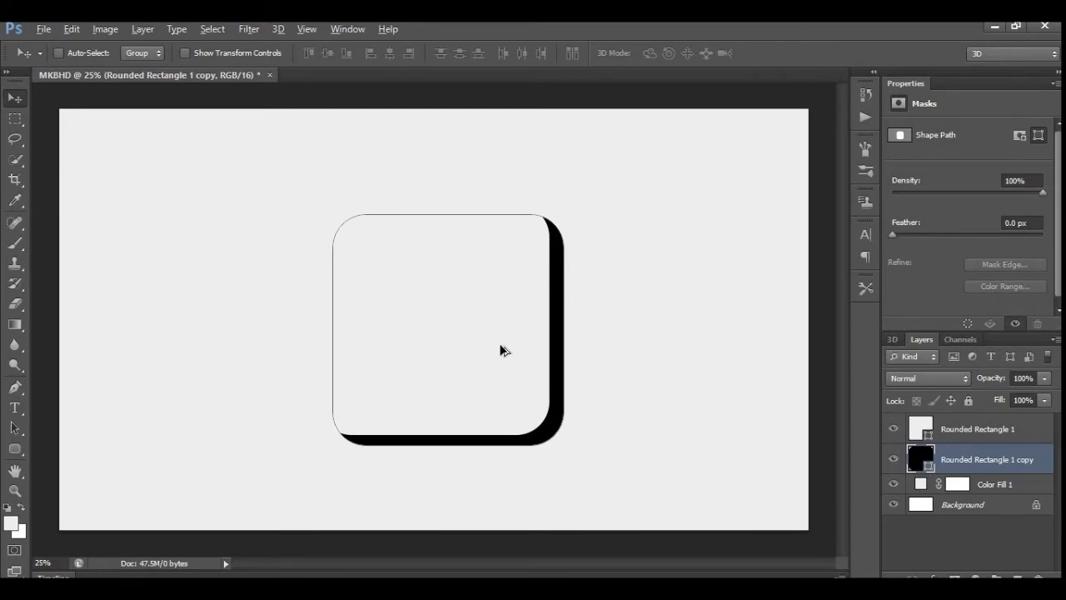
Duplicate the black rounded rectangle copy and set the duplicate's fill color to fdfdfd
key("ctrl+j")
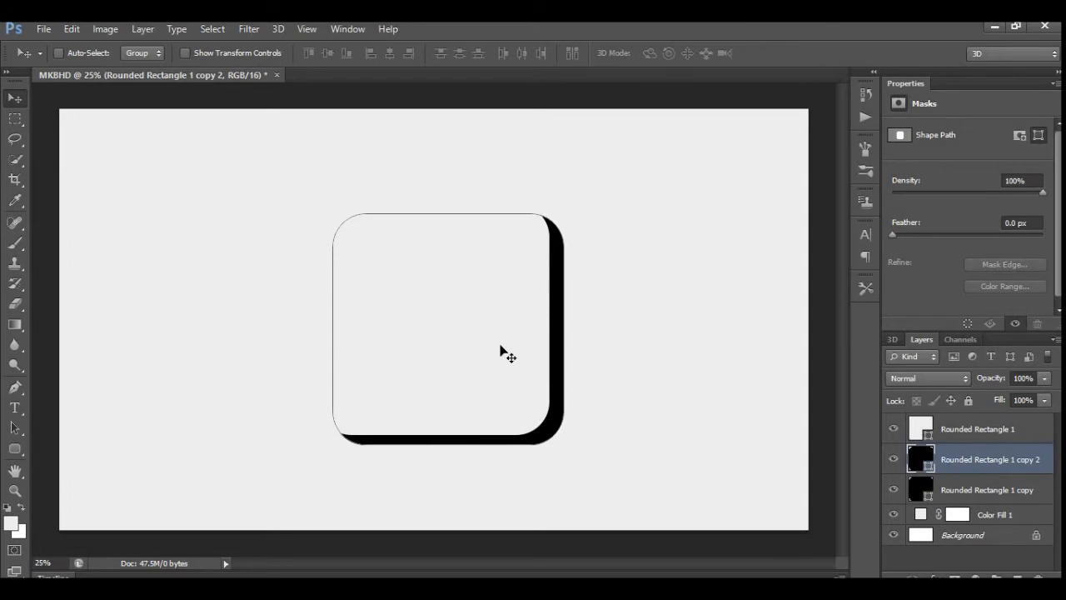
key("i")
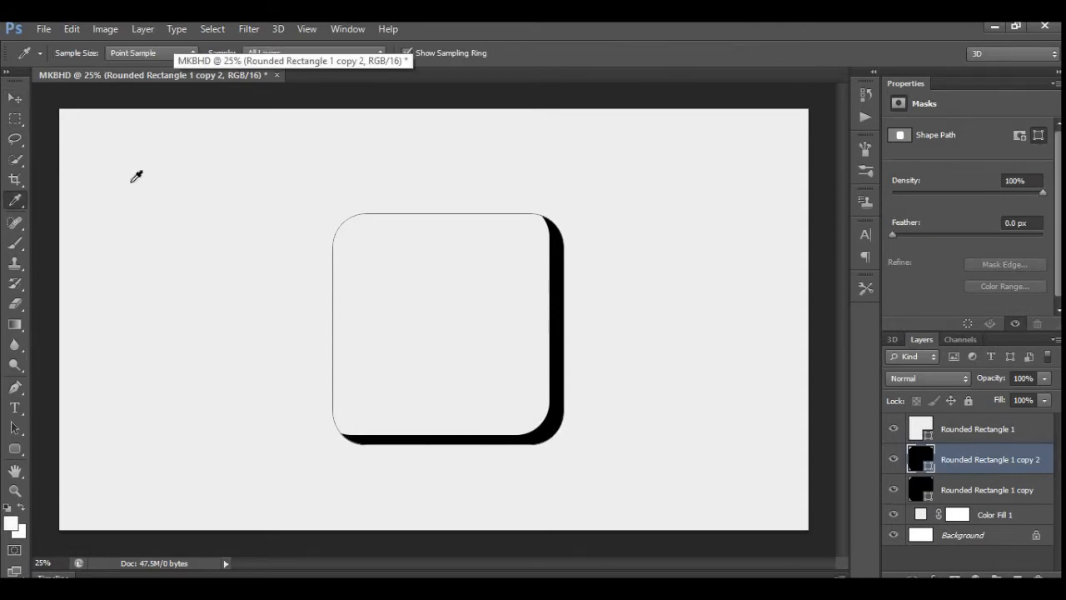
left_click(15, 448)
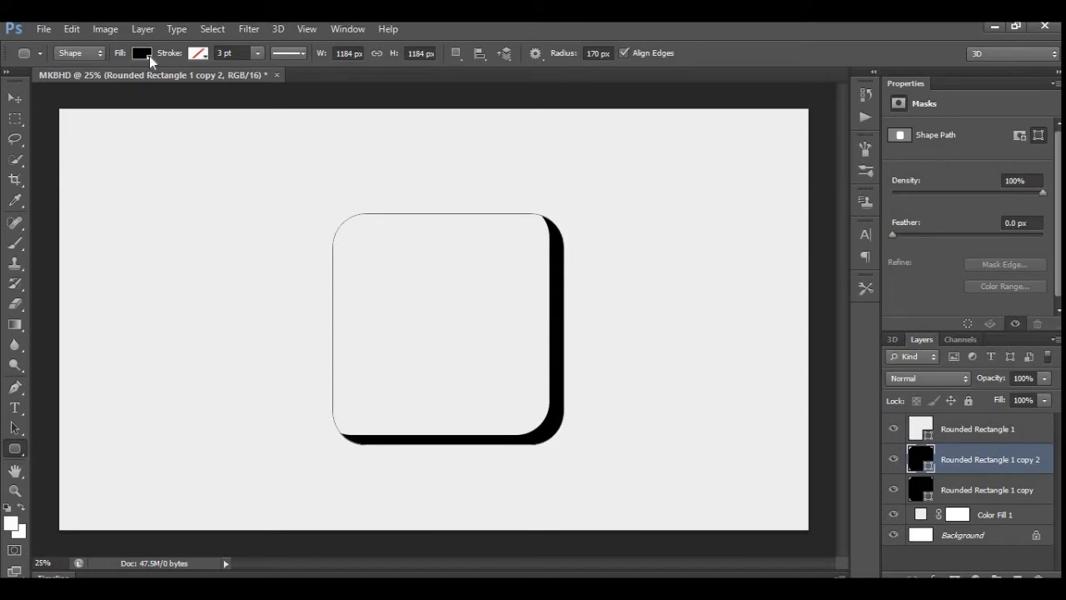
left_click(142, 54)
left_click(218, 83)
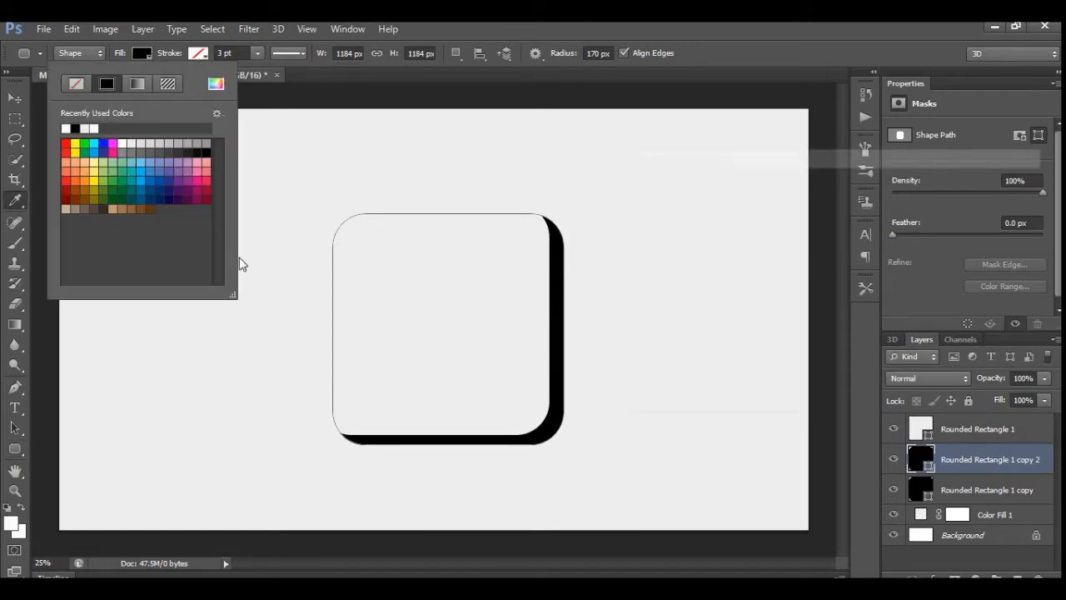
left_click(909, 403)
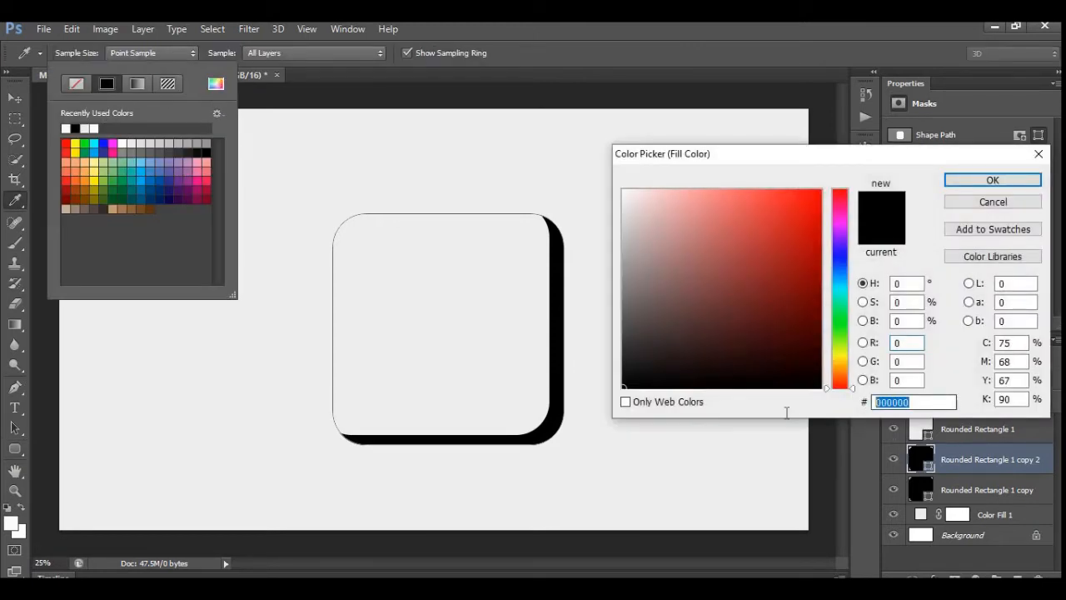
type("fdfdfd")
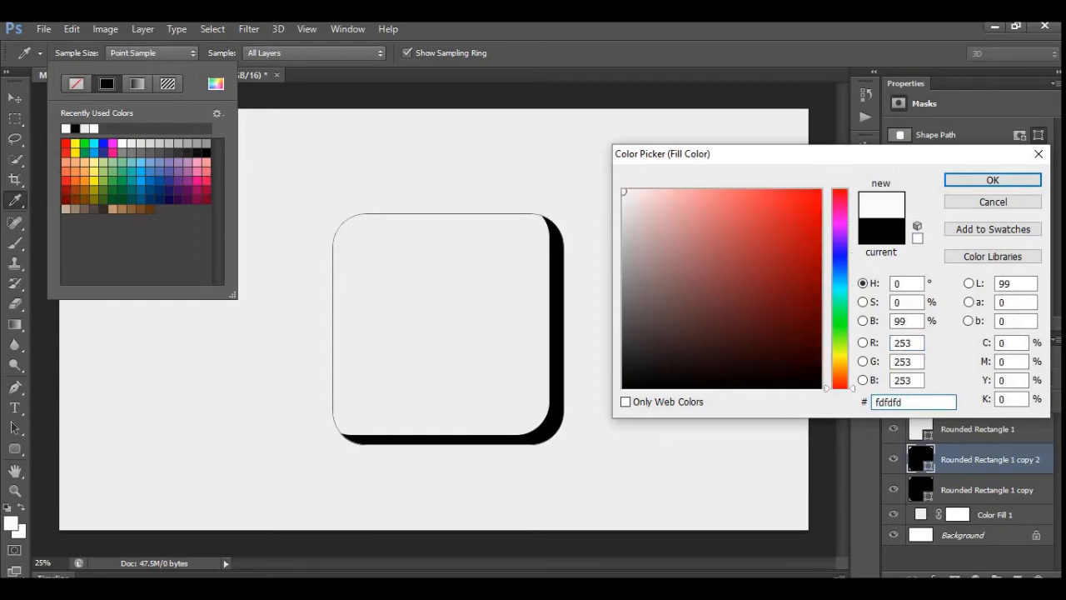
key("Return")
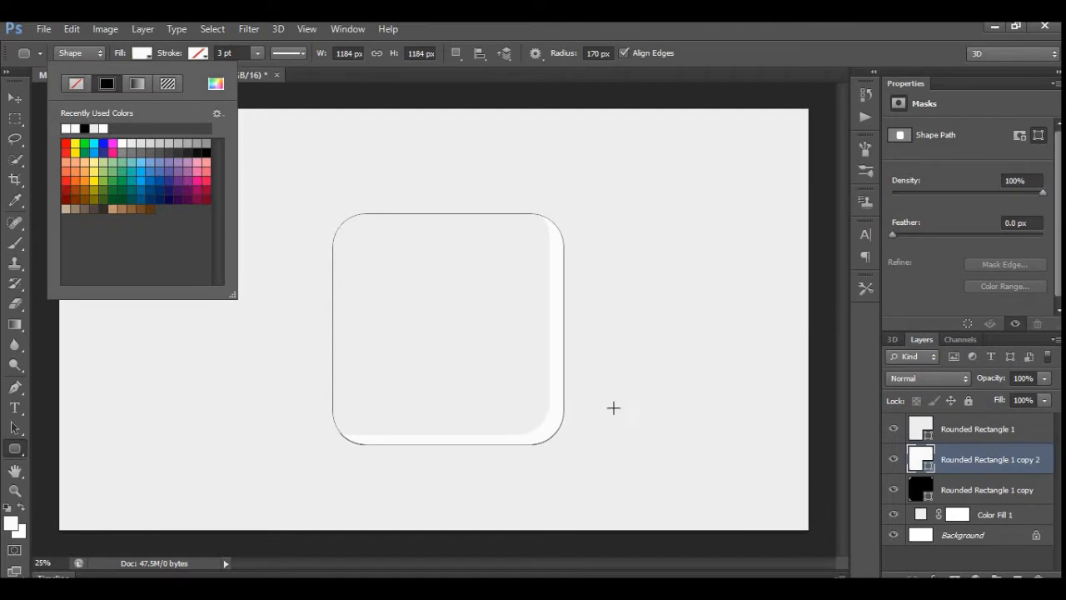
key("Escape")
Nudge the near-white rounded rectangle copy left until its left edge roughly lines up with the original rounded rectangle's
key("v")
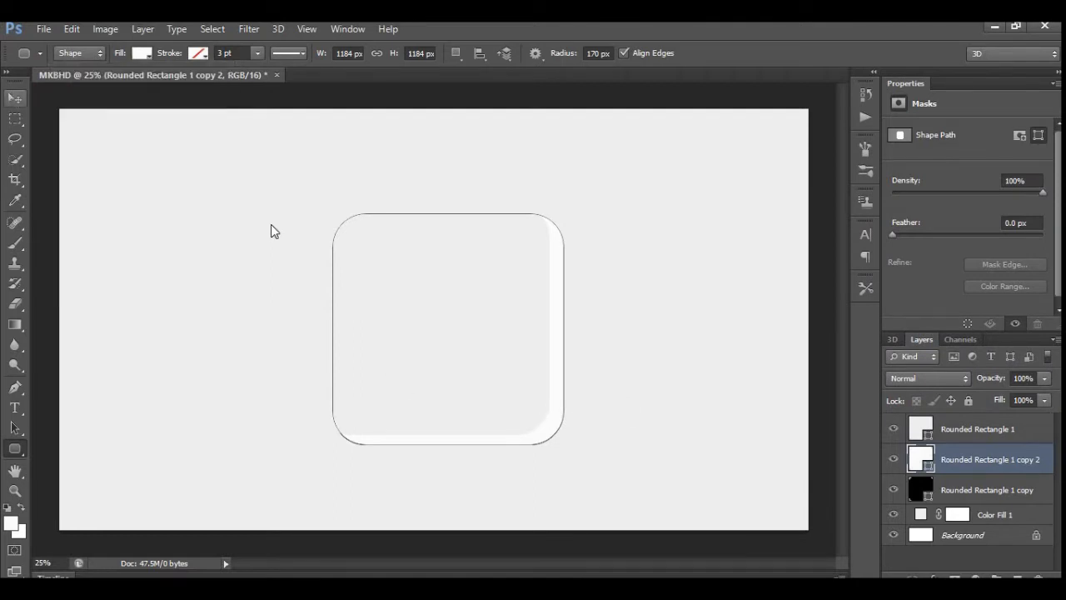
key("Left")
key("Left")
key("Left")
key("Left")
key("Left")
key("Left")
key("Left")
key("Left")
key("Left")
key("Left")
key("Left")
key("Left")
key("Left")
key("Left")
key("Left")
key("Left")
key("Left")
key("Left")
key("Left")
key("Left")
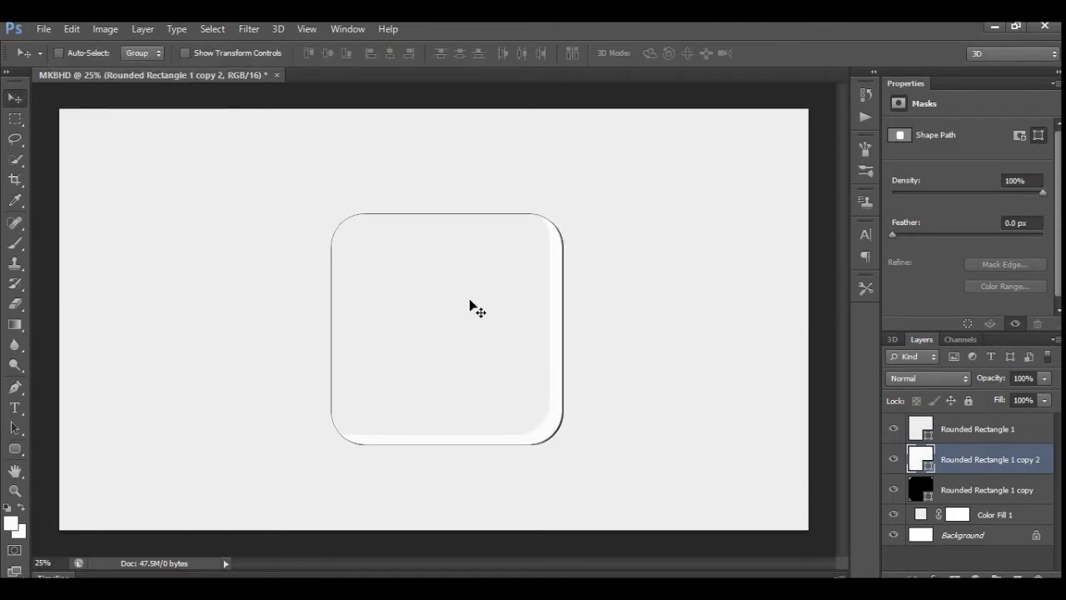
key("Left")
key("Left")
key("Left")
key("Left")
key("Left")
key("Left")
key("Left")
key("Left")
key("Left")
key("Left")
key("Left")
key("Left")
key("Left")
key("Left")
key("Left")
key("Left")
key("Left")
key("Left")
key("Left")
key("Left")
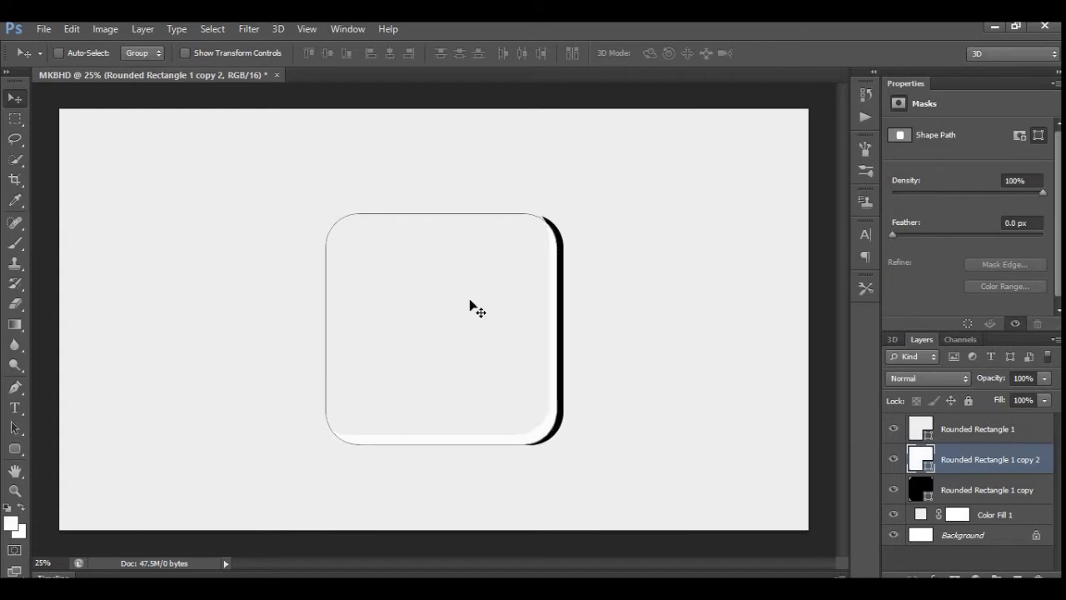
key("Left")
key("Left")
key("Left")
key("Left")
key("Left")
key("Left")
key("Left")
key("Left")
key("Left")
key("Left")
key("Left")
key("Left")
key("Left")
key("Left")
key("Left")
key("Left")
key("Left")
key("Left")
key("Left")
key("Left")
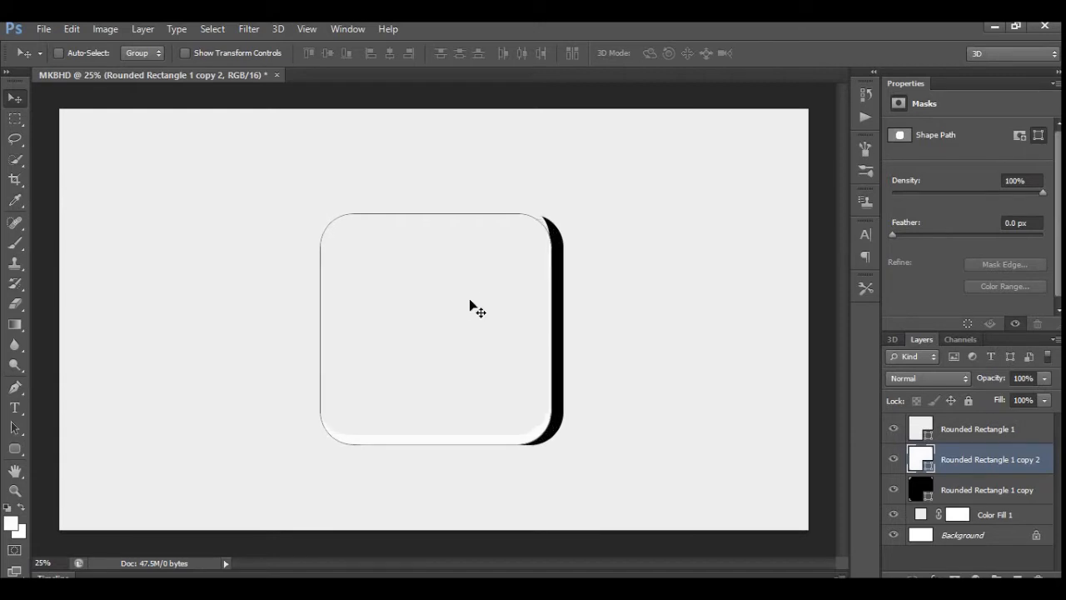
Nudge the near-white copy up until its lower edge clears the black band below the original rounded rectangle
key("Up")
key("Up")
key("Up")
key("Up")
key("Up")
key("Up")
key("Up")
key("Up")
key("Up")
key("Up")
key("Up")
key("Up")
key("Up")
key("Up")
key("Up")
key("Up")
key("Up")
key("Up")
key("Up")
key("Up")
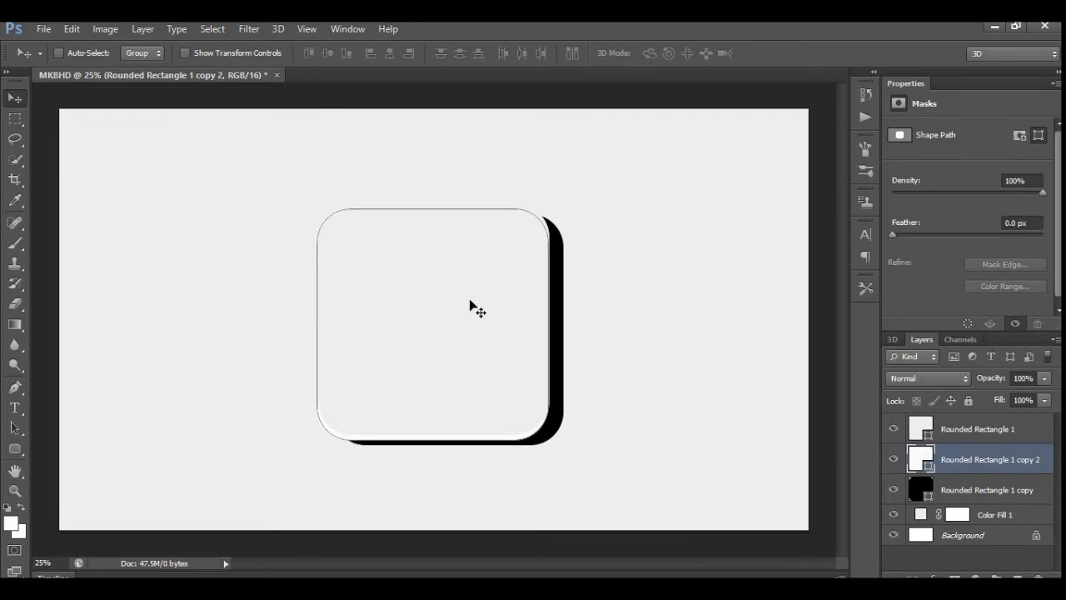
key("Up")
key("Up")
key("Up")
key("Up")
key("Up")
key("Up")
key("Up")
key("Up")
key("Up")
key("Up")
key("Up")
key("Up")
key("Up")
key("Up")
key("Up")
key("Up")
key("Up")
key("Up")
key("Up")
key("Up")
Nudge the near-white copy further left so a thin highlight strip extends beyond the original's left edge
key("Left")
key("Left")
key("Left")
key("Left")
key("Left")
key("Left")
key("Left")
key("Left")
key("Left")
key("Left")
key("Left")
key("Left")
key("Left")
key("Left")
key("Left")
key("Left")
key("Left")
key("Left")
key("Left")
key("Left")
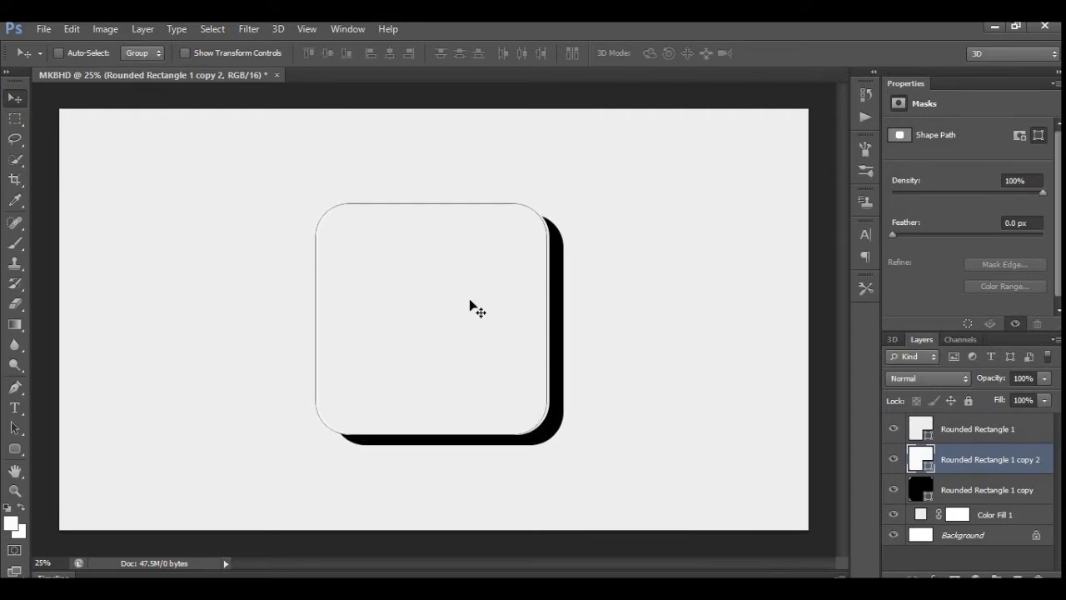
key("Left")
key("Left")
key("Left")
key("Left")
key("Left")
key("Left")
key("Left")
key("Left")
key("Left")
key("Left")
key("Left")
key("Left")
key("Left")
key("Left")
key("Left")
key("Left")
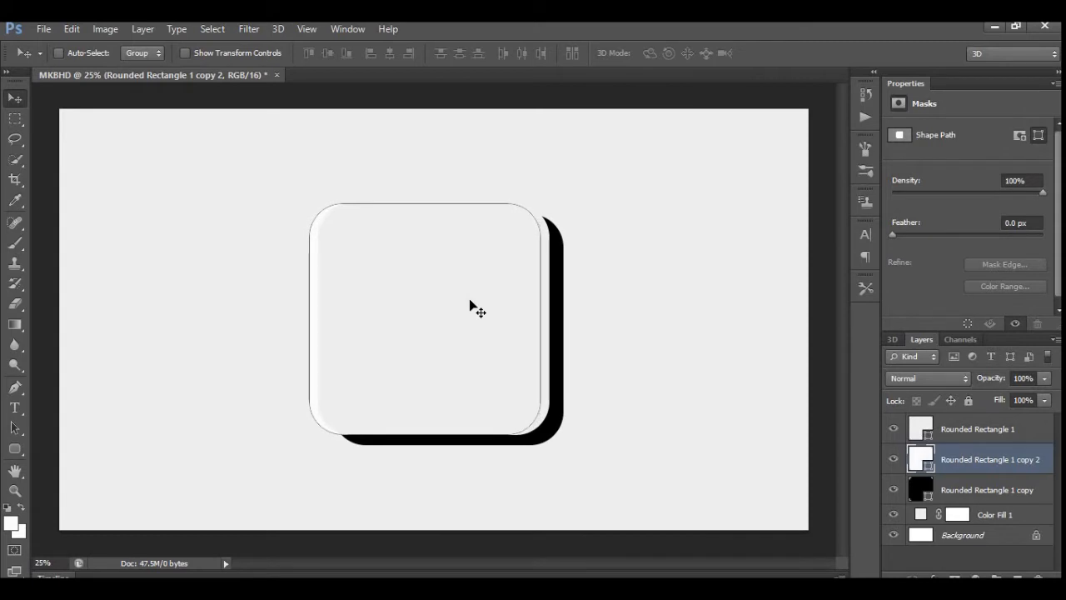
Nudge the near-white rounded rectangle copy up until a clear highlight strip extends above the original's upper edge
key("Up")
key("Up")
key("Up")
key("Up")
key("Up")
key("Up")
key("Up")
key("Up")
key("Up")
key("Up")
key("Up")
key("Up")
key("Up")
key("Up")
key("Up")
key("Up")
key("Up")
key("Up")
key("Up")
key("Up")
key("Up")
key("Up")
key("Up")
key("Up")
key("Up")
key("Up")
key("Up")
key("Up")
key("Up")
key("Up")
key("Up")
key("Up")
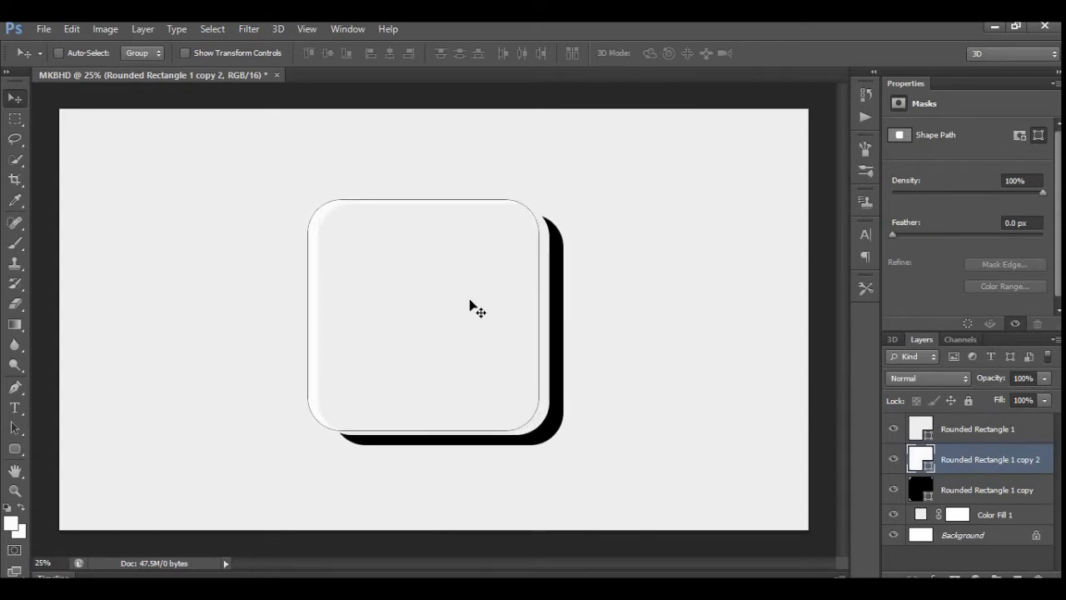
key("Up")
key("Up")
key("Up")
key("Up")
key("Up")
key("Up")
key("Up")
key("Up")
key("Up")
key("Up")
key("Up")
key("Up")
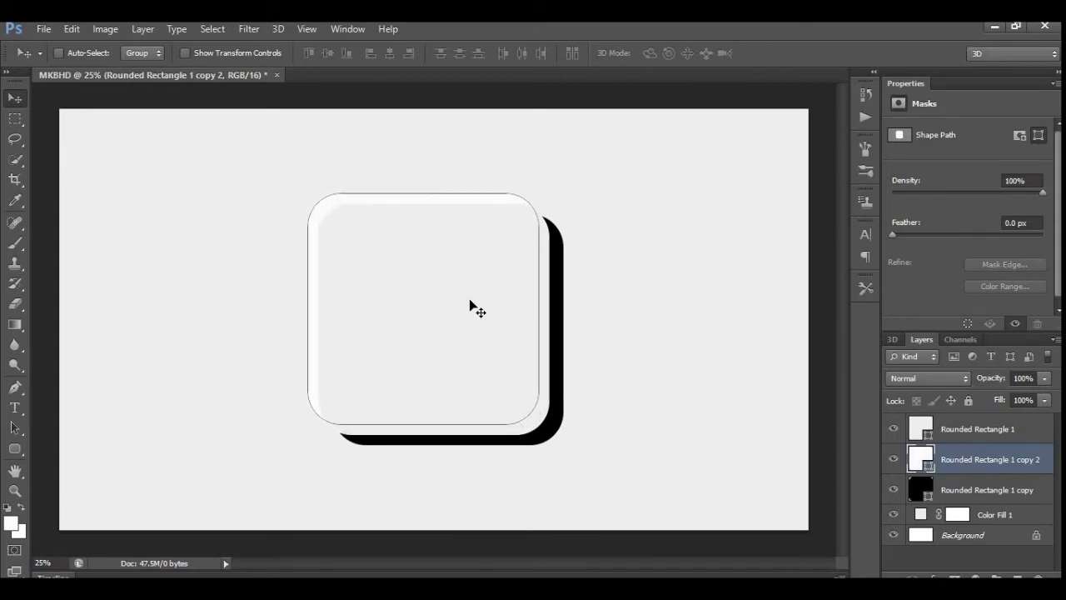
Nudge the near-white copy left to widen the highlight strip beside the original's left edge
key("Left")
key("Left")
key("Left")
key("Left")
key("Left")
key("Left")
key("Left")
key("Left")
key("Left")
key("Left")
key("Left")
key("Left")
key("Left")
key("Left")
key("Left")
key("Left")
key("Left")
key("Left")
key("Left")
key("Left")
key("Left")
key("Left")
key("Left")
key("Left")
key("Left")
key("Left")
key("Left")
key("Left")
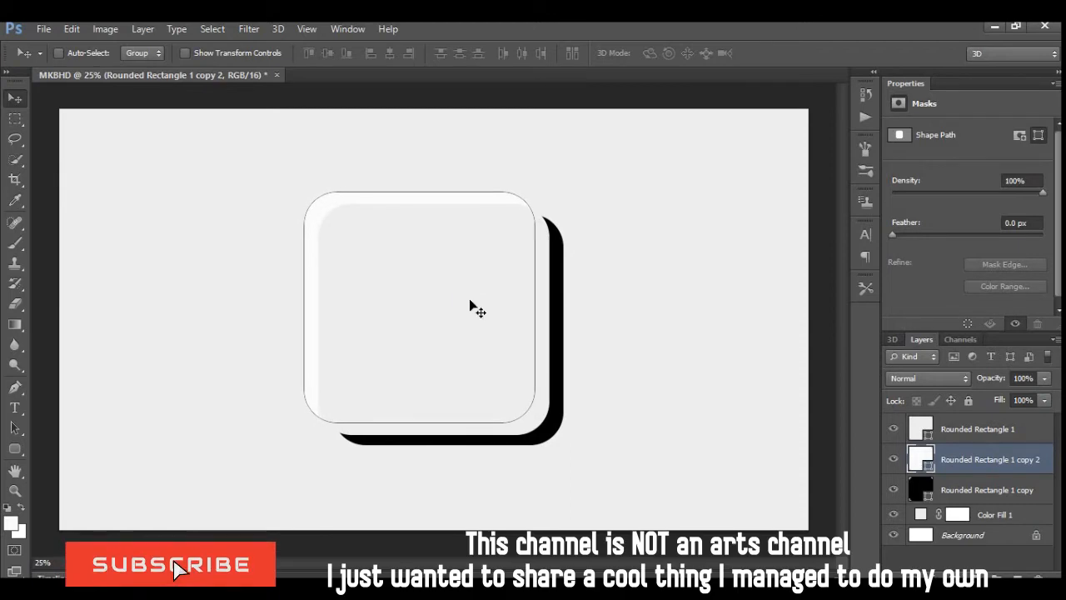
left_click(469, 298)
key("Left")
key("Left")
key("Left")
key("Left")
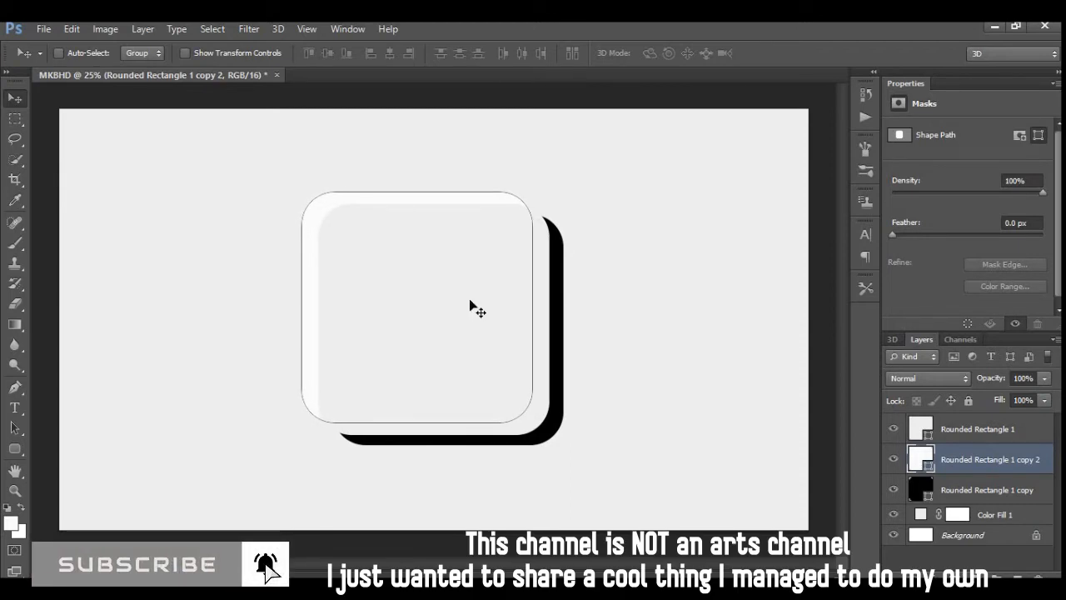
Nudge the near-white copy down to thin the highlight strip above the original rounded rectangle
key("Down")
key("Down")
key("Down")
key("Down")
key("Down")
key("Down")
key("Down")
key("Down")
key("Down")
key("Down")
key("Down")
key("Down")
key("Down")
key("Down")
key("Down")
key("Down")
key("Down")
key("Down")
key("Down")
key("Down")
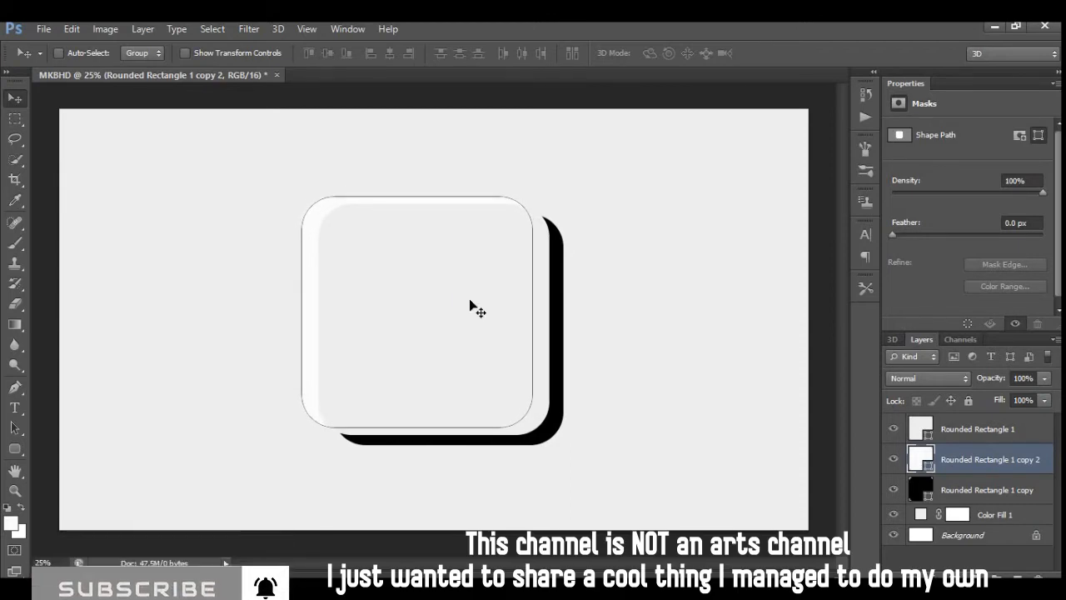
Nudge the near-white copy slightly up and right to balance the highlight strips on the original's upper and left edges
key("Up")
key("Up")
key("Up")
key("Up")
key("Up")
key("Up")
key("Up")
key("Up")
key("Right")
key("Right")
key("Right")
key("Right")
key("Right")
key("Right")
key("Right")
key("Right")
key("Right")
key("Right")
key("Right")
key("Right")
key("Right")
key("Right")
key("Right")
key("Right")
key("Up")
key("Up")
key("Up")
key("Up")
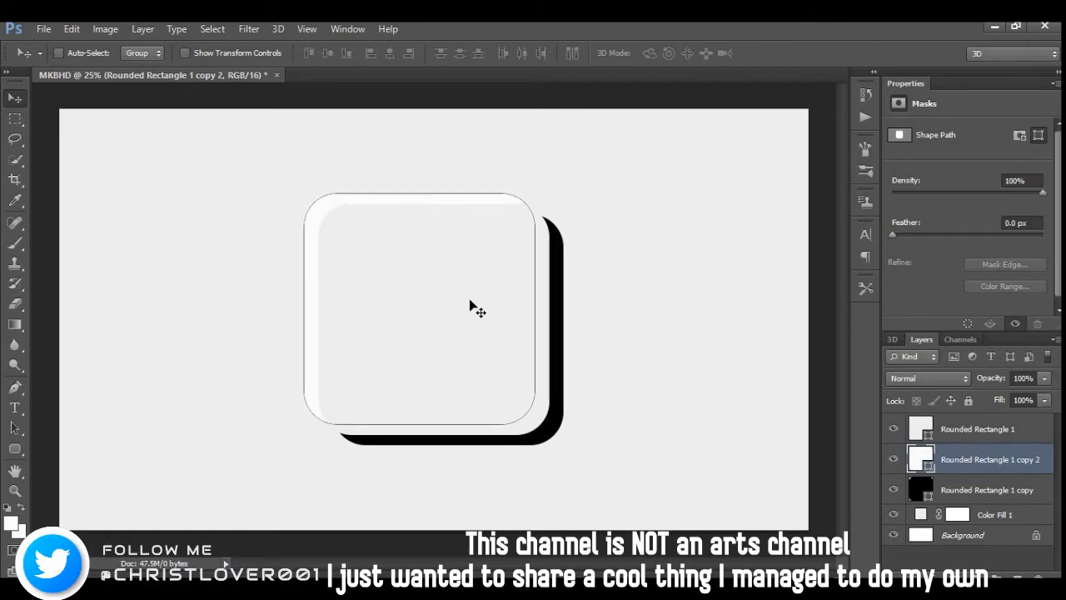
Nudge the near-white copy slightly down so the upper highlight strip is a little thinner than the left one
key("Down")
key("Down")
key("Down")
key("Down")
key("Down")
key("Down")
key("Down")
key("Down")
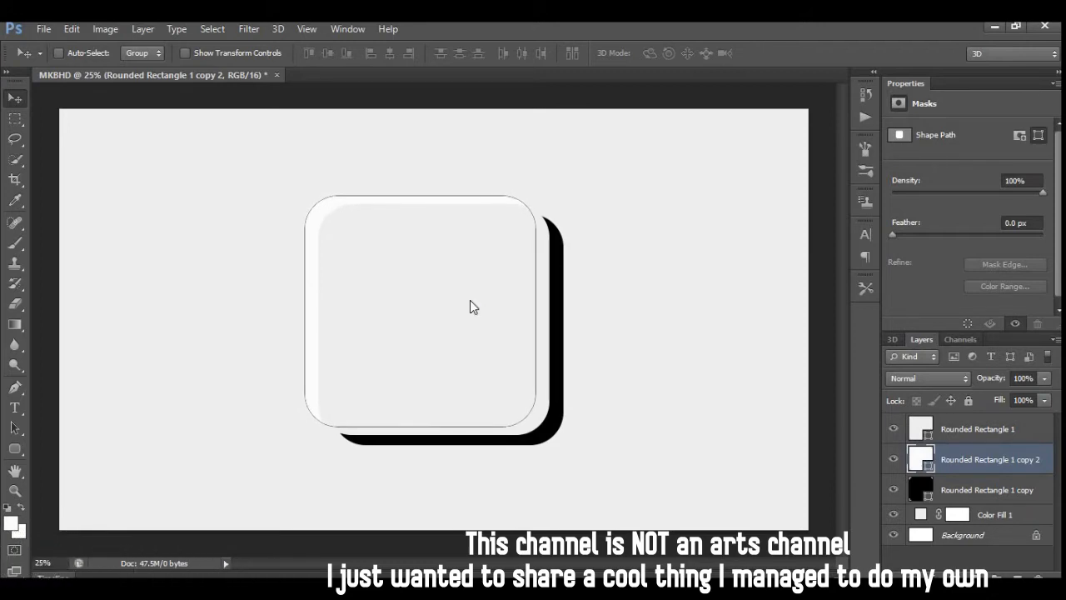
Rename the original rounded rectangle's layer as Main Housing
left_click(968, 429)
double_click(969, 429)
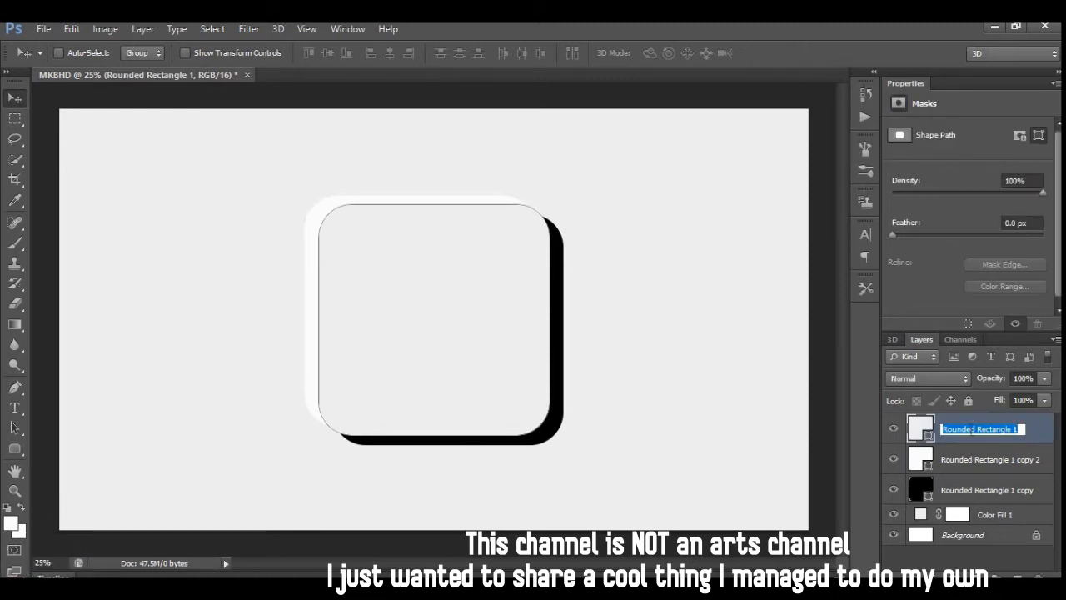
type("Main Housing")
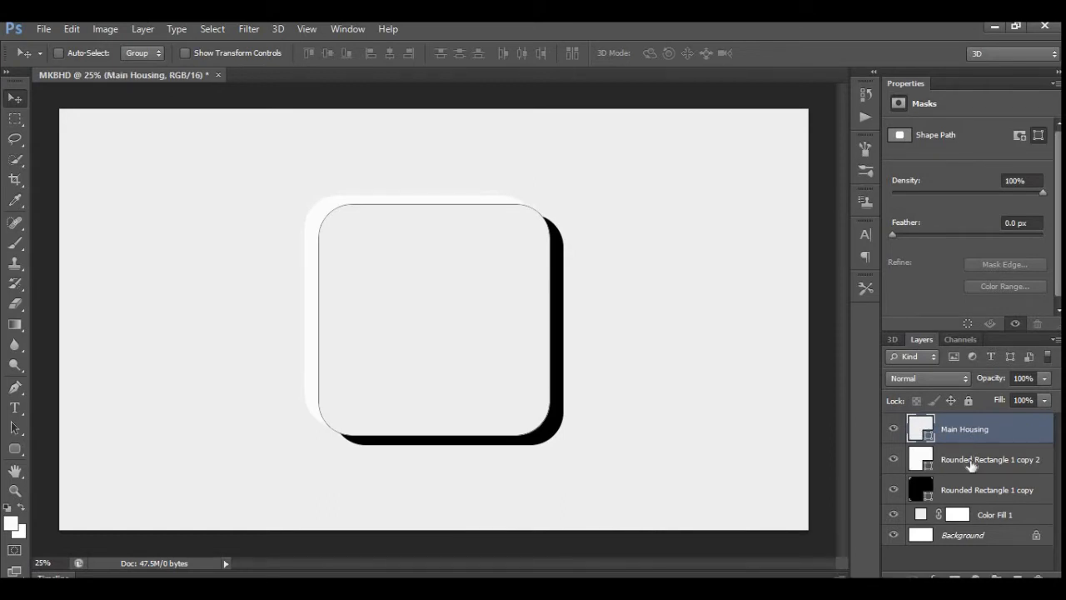
Rename the near-white rounded rectangle copy's layer as White Shadow
double_click(970, 459)
type("W")
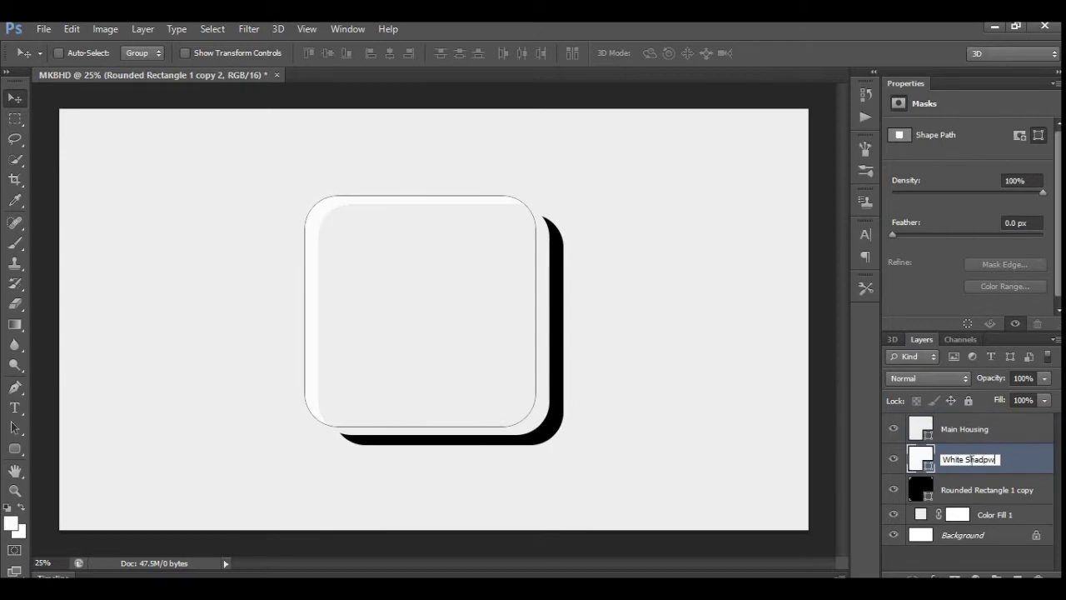
type("hite Shadow")
key("Return")
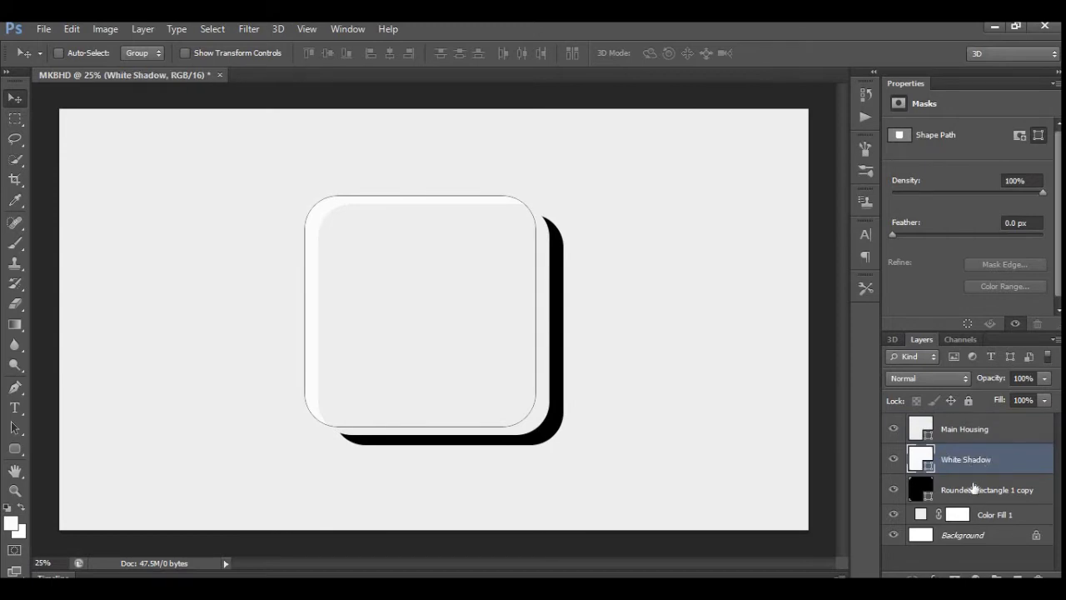
Rename the black rounded rectangle copy's layer as Black Shadow
double_click(972, 491)
type("Black Shad")
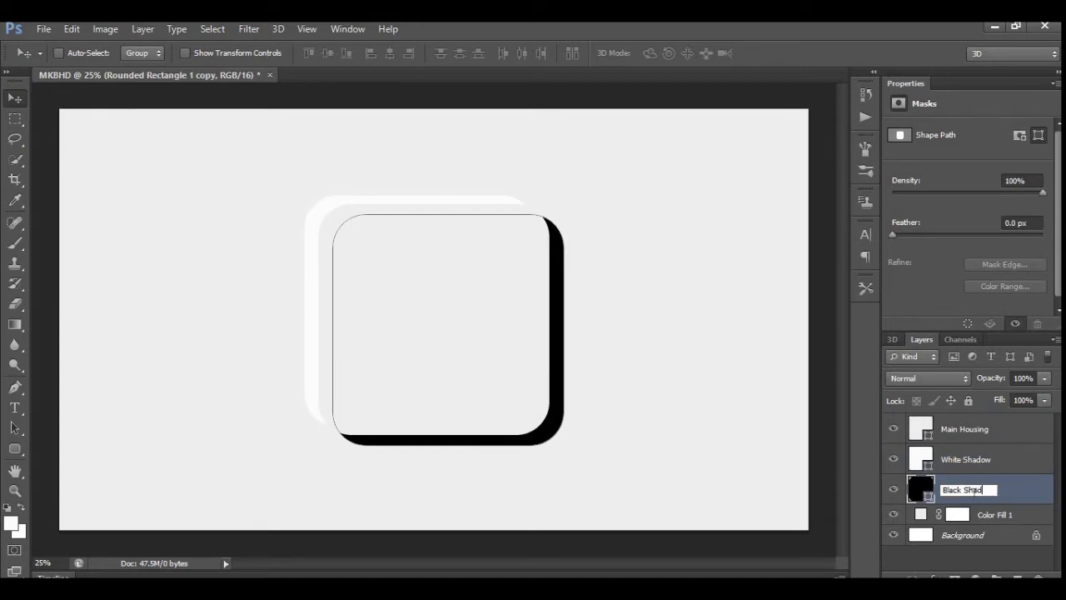
type("ow")
key("Return")
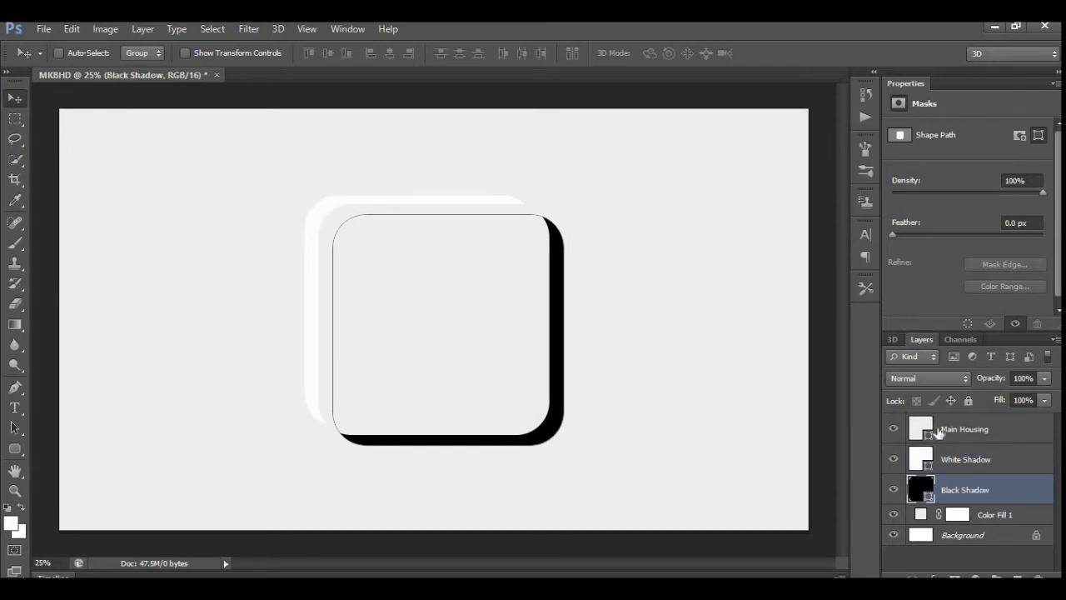
Load the Main Housing outline as a selection and rasterize the White Shadow layer for use with the Eraser tool
left_click(919, 545)
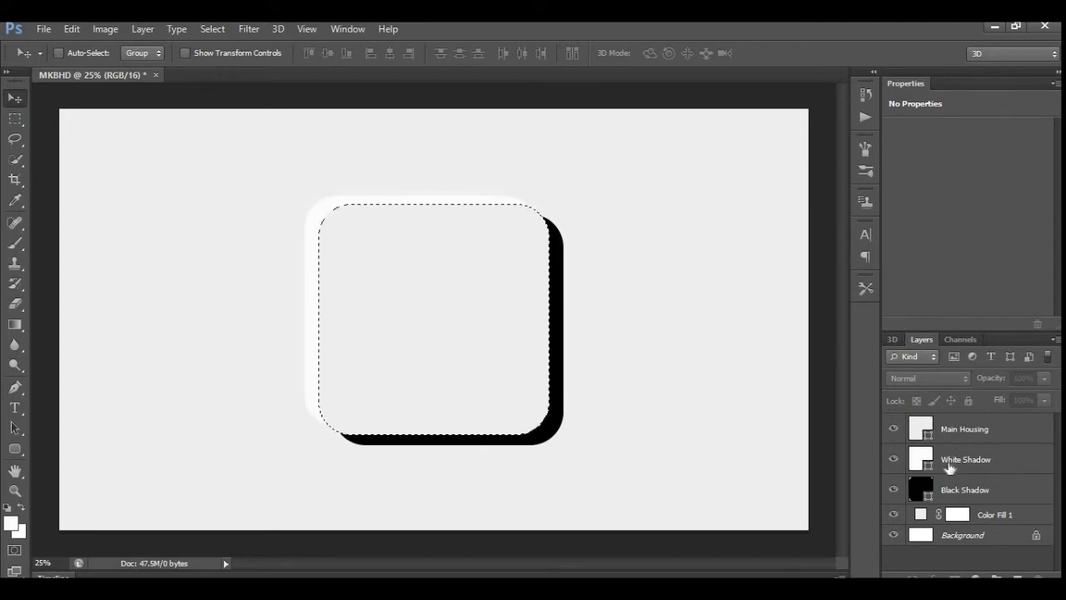
left_click(1005, 460)
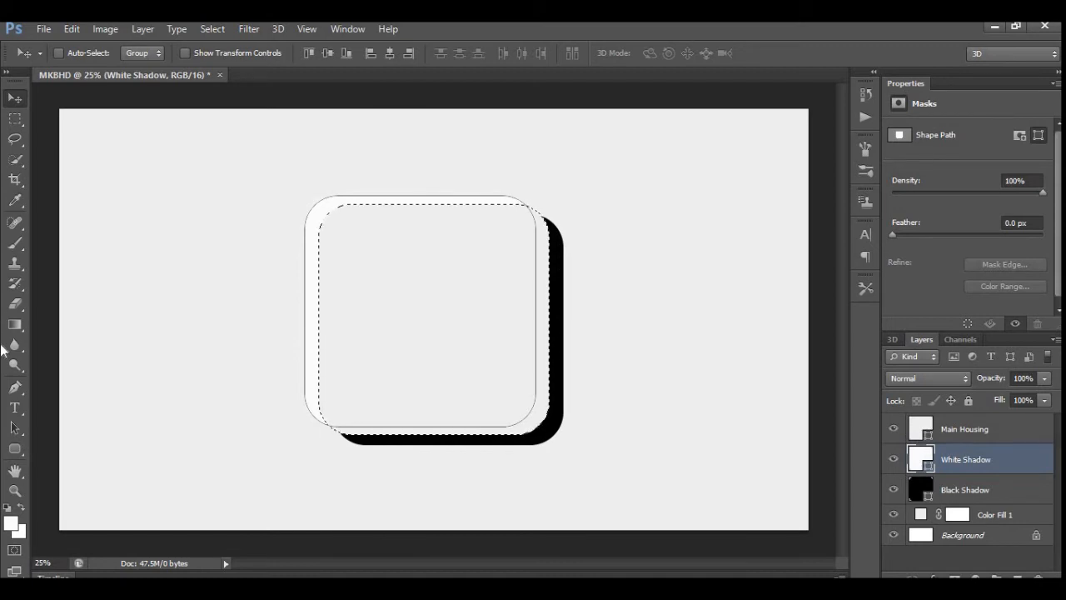
key("e")
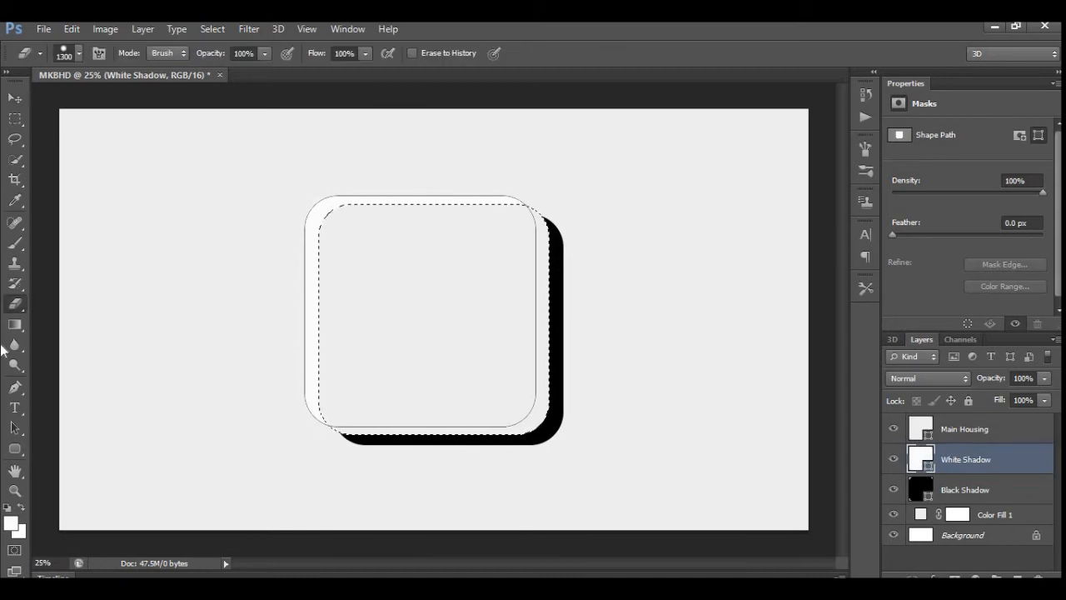
left_click(346, 267)
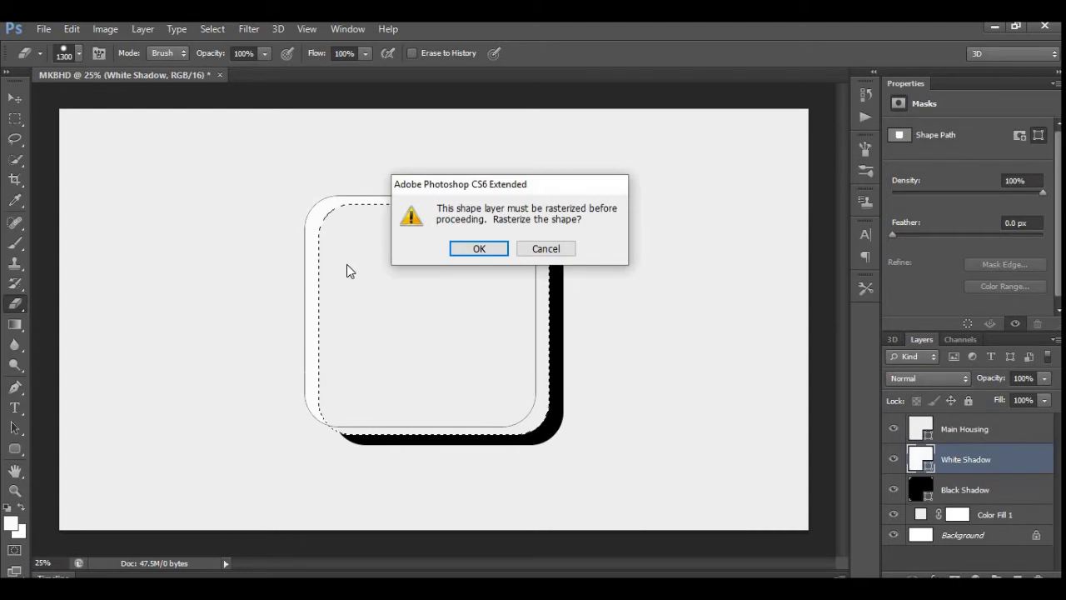
left_click(476, 249)
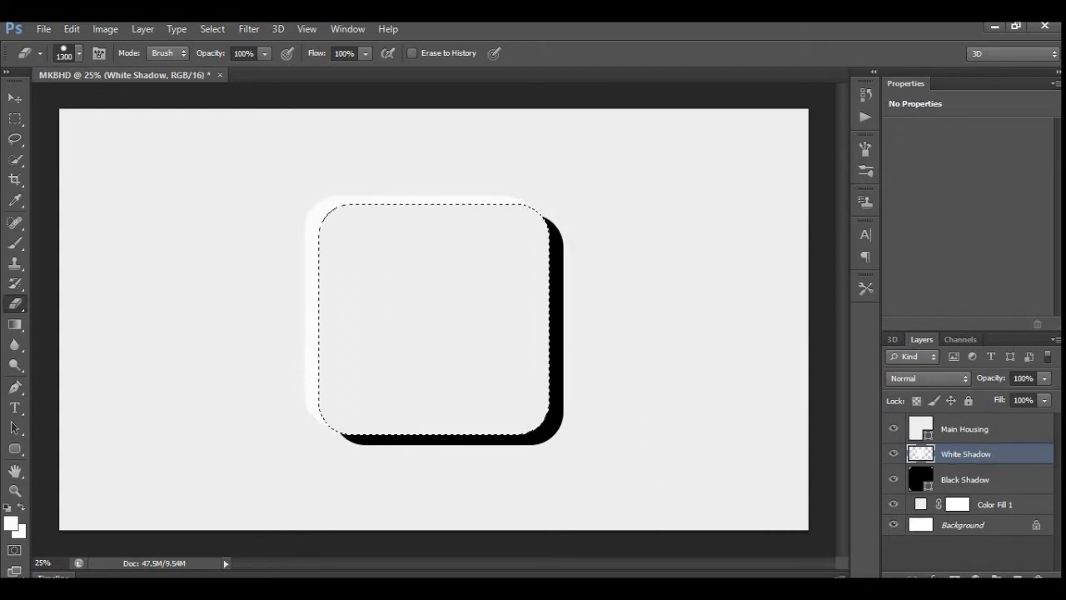
Enlarge the eraser brush to 1900 px and erase the part of White Shadow inside the Main Housing selection
key("bracketright")
key("bracketright")
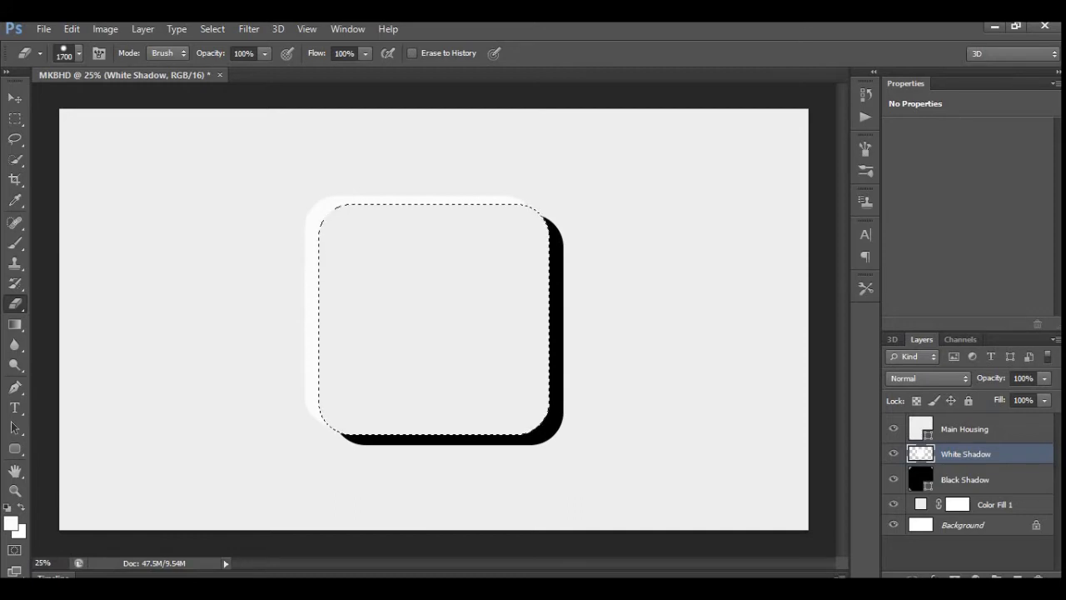
key("bracketright")
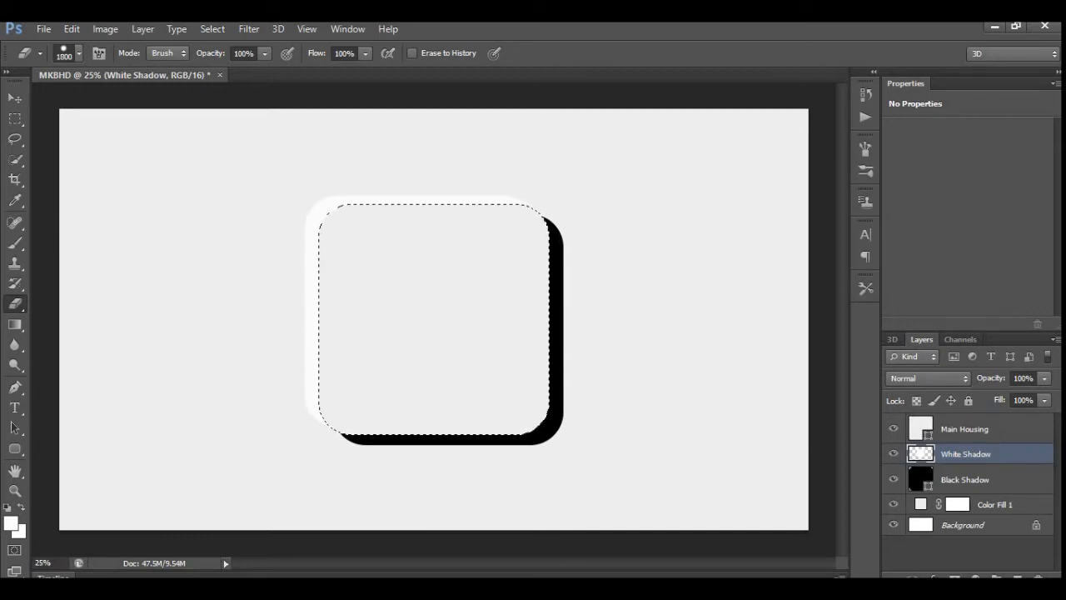
key("bracketright")
Rasterize the Black Shadow layer, erase its part inside the Main Housing selection, and deselect
left_click(1022, 483)
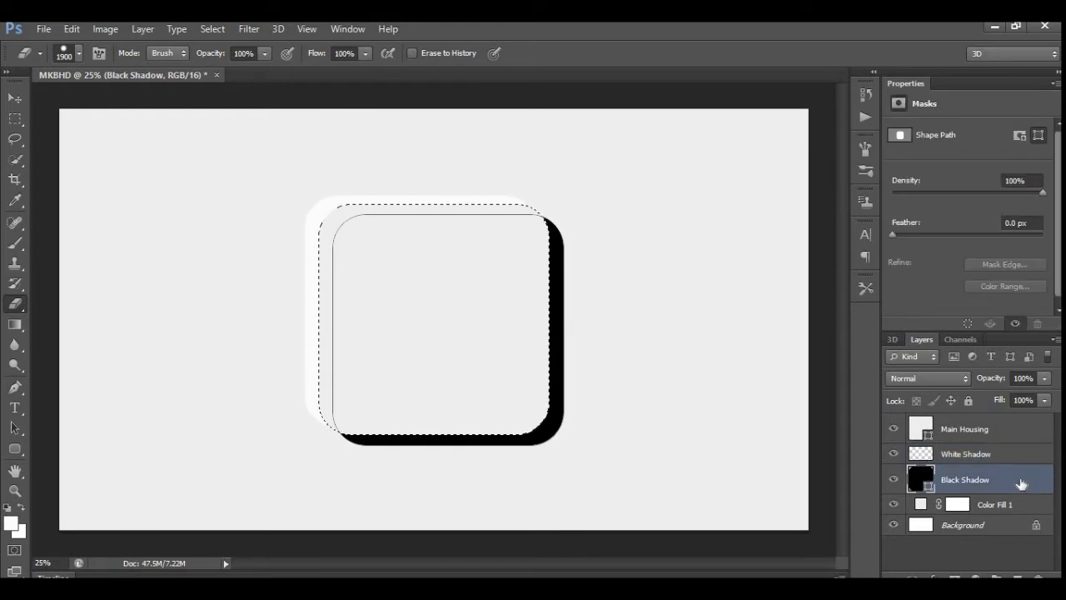
left_click(1021, 483, "ctrl")
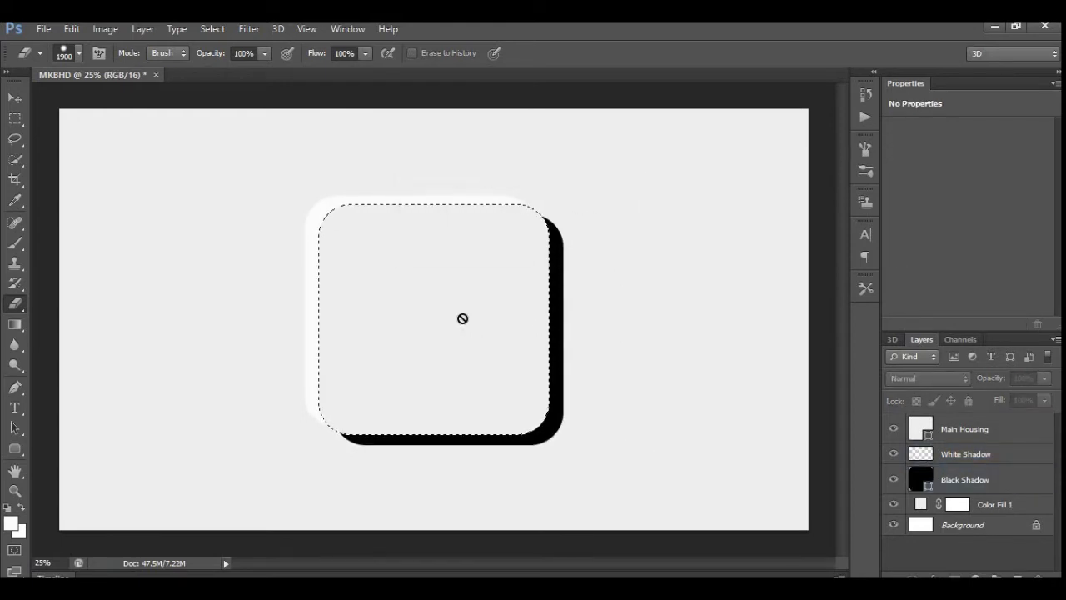
left_click(1008, 490)
left_click(466, 357)
key("Return")
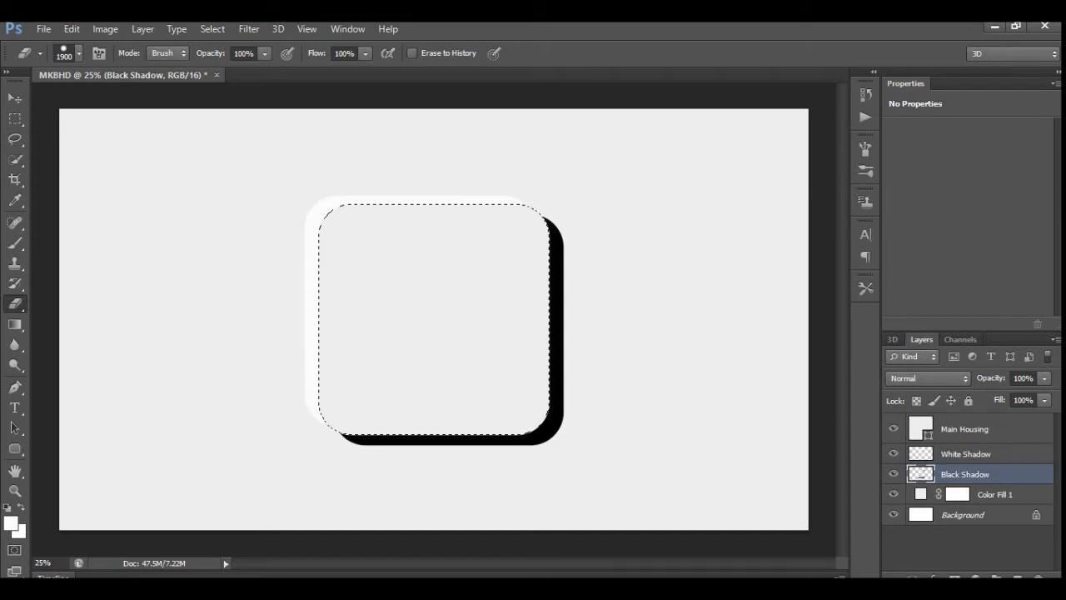
key("v")
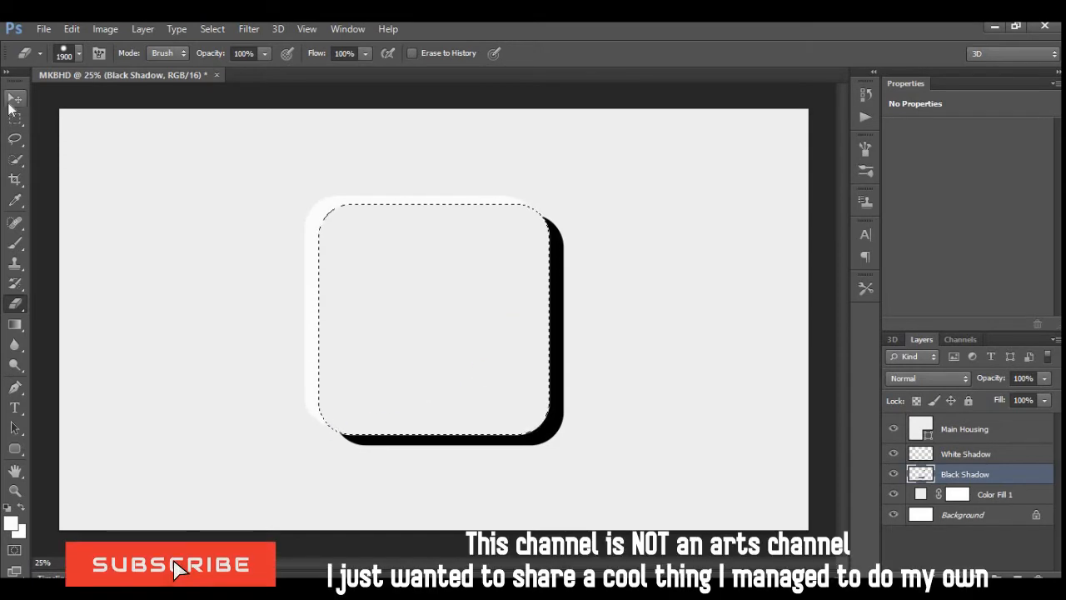
key("ctrl+d")
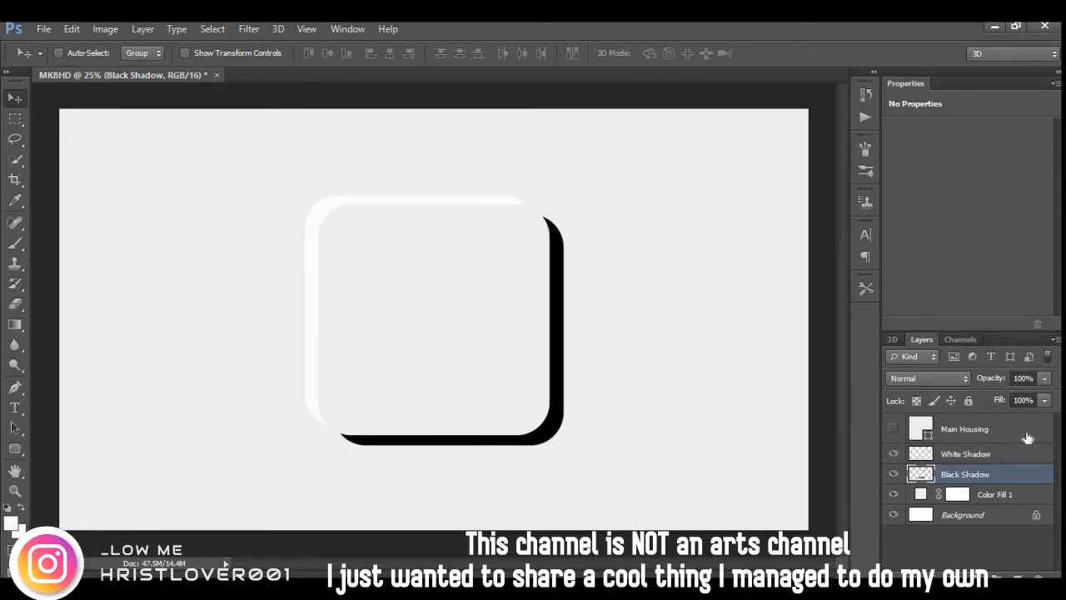
Show the Main Housing layer and recolour its fill black, then blue, checking it against the shadows by toggling its visibility
left_click(894, 430)
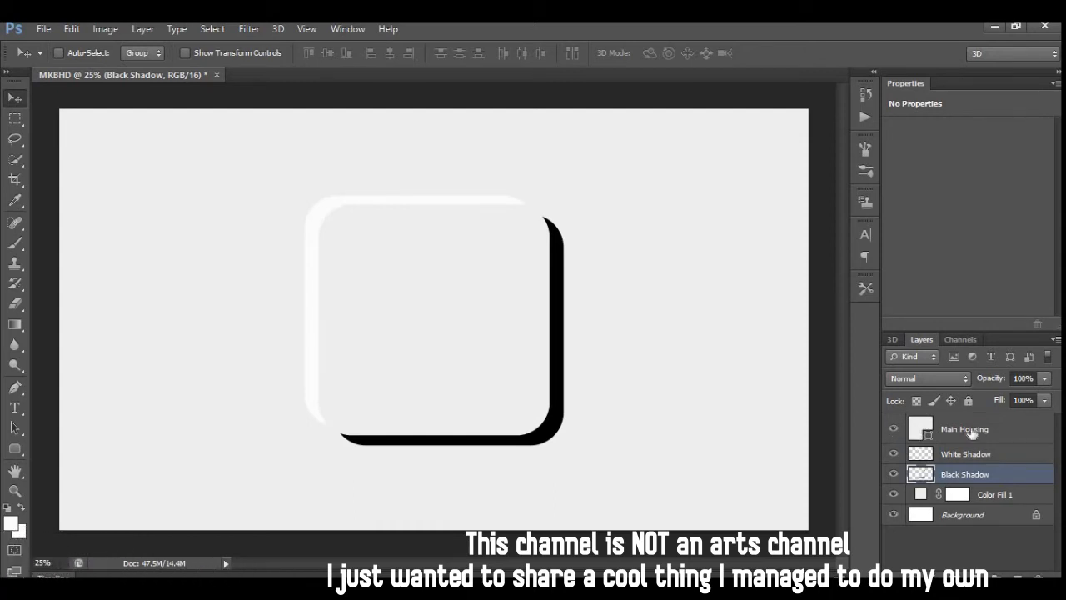
left_click(996, 431)
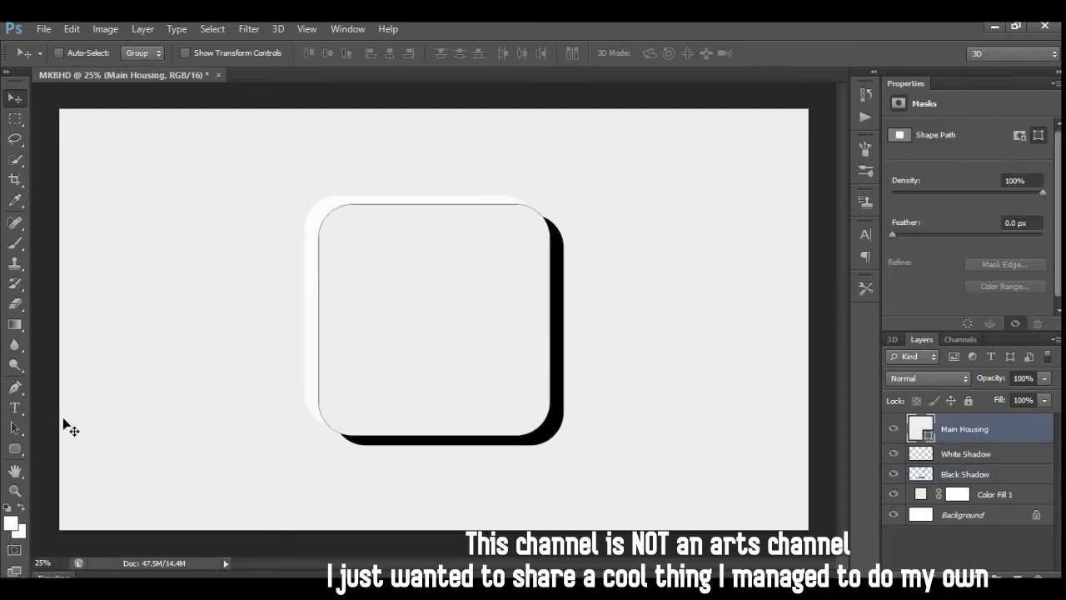
left_click(20, 448)
left_click(143, 53)
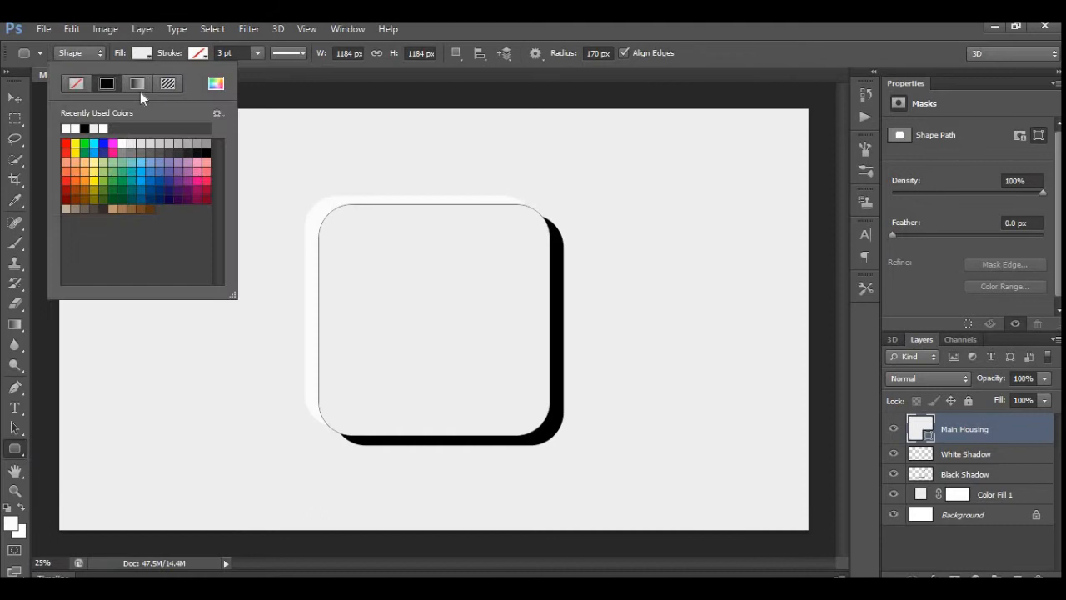
left_click(84, 128)
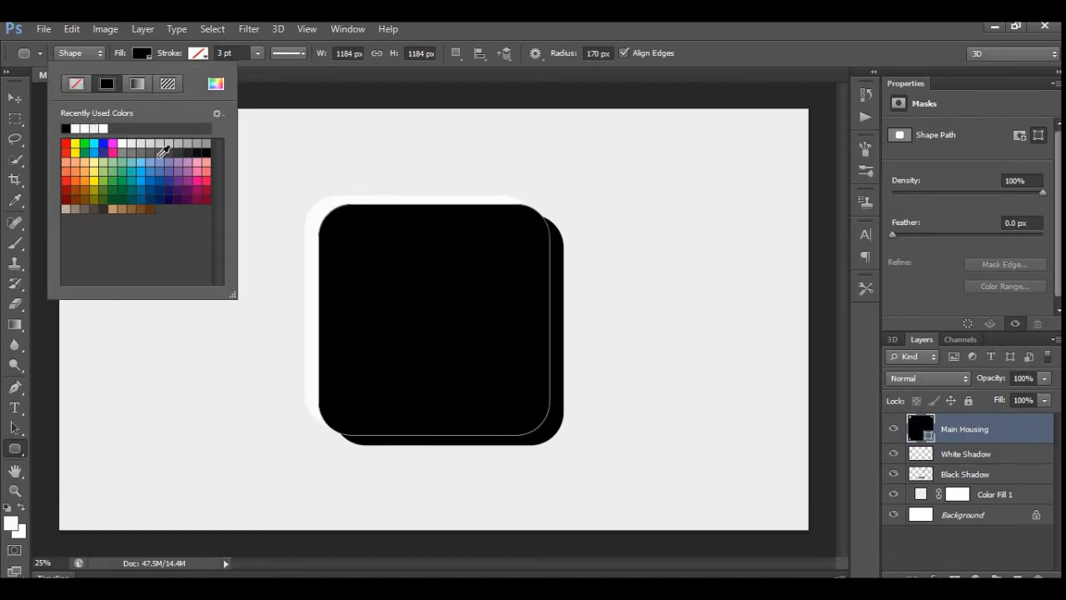
left_click(103, 143)
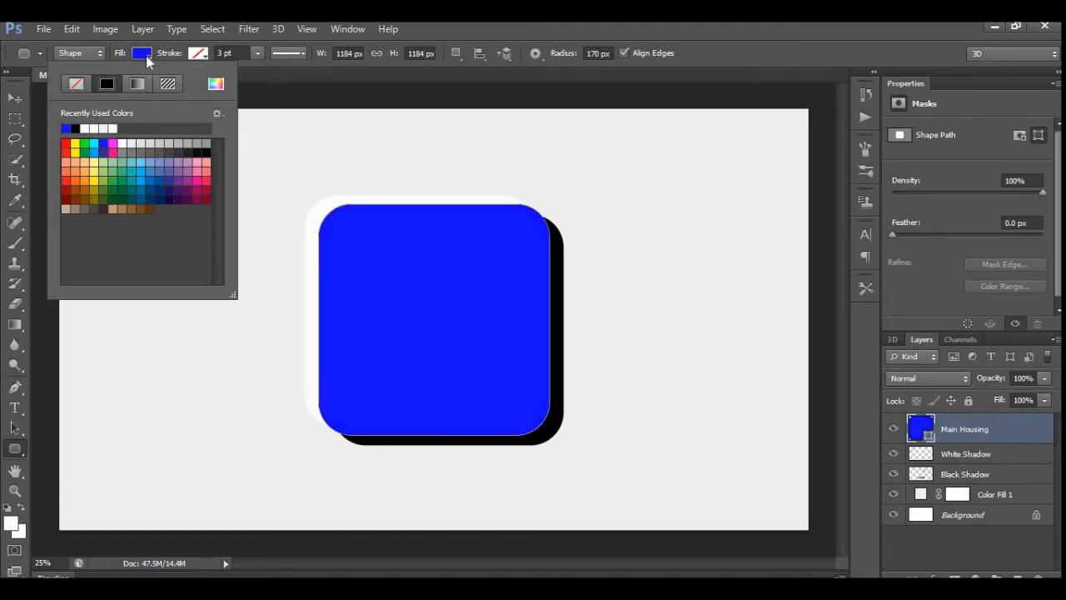
left_click(146, 56)
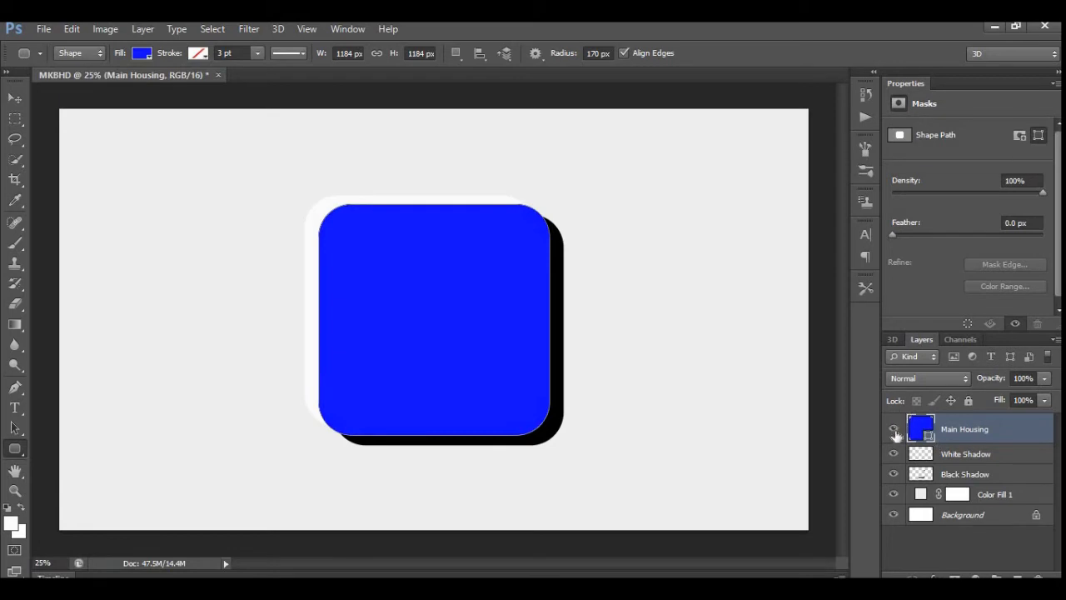
left_click(894, 429)
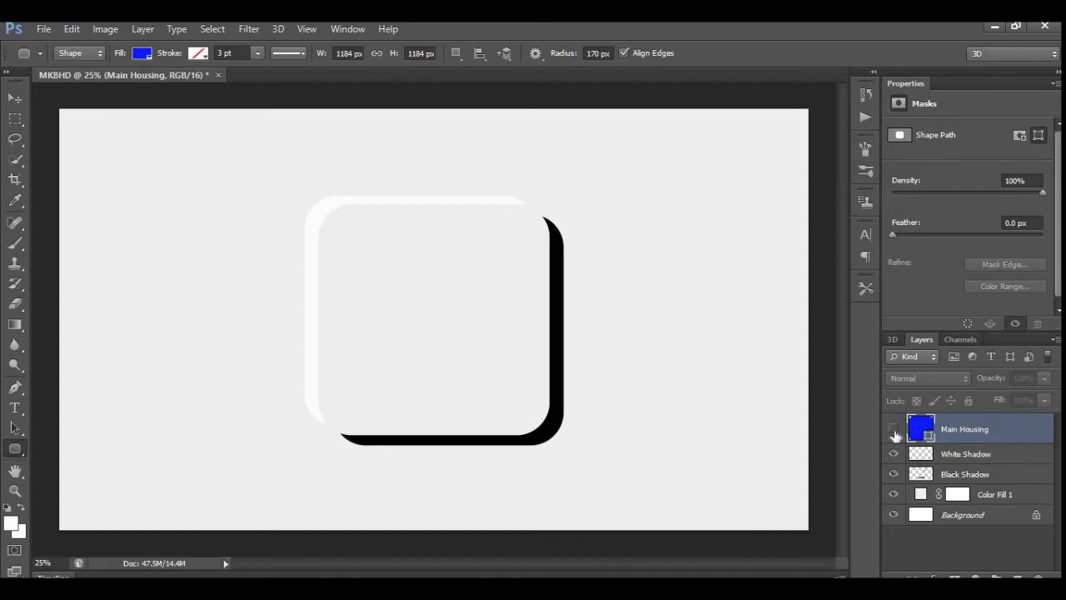
left_click(893, 429)
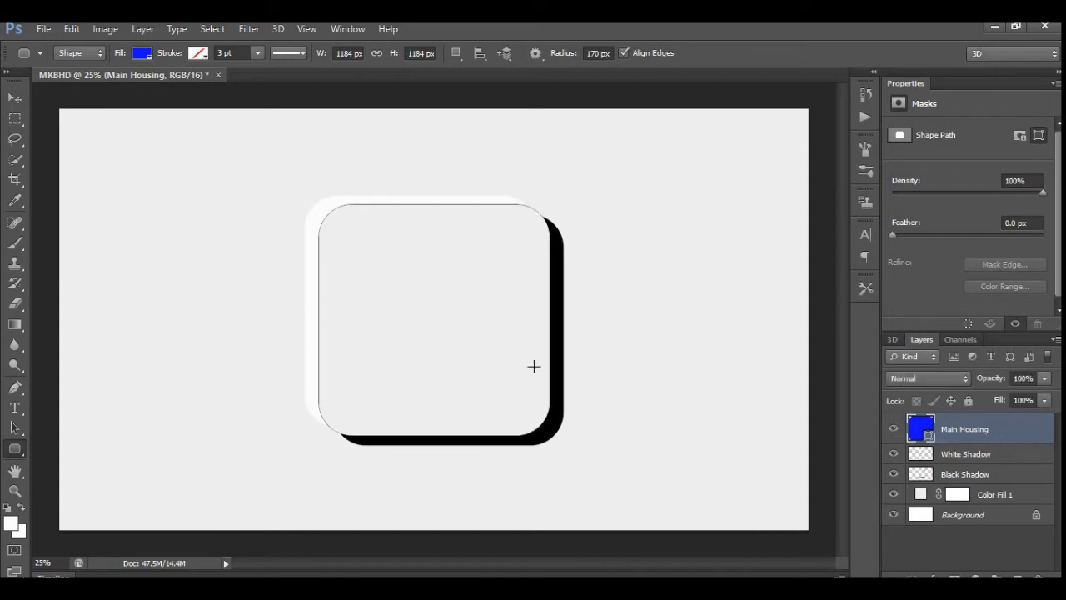
Set the Main Housing shape's fill colour to #f0f0f0
left_click(142, 55)
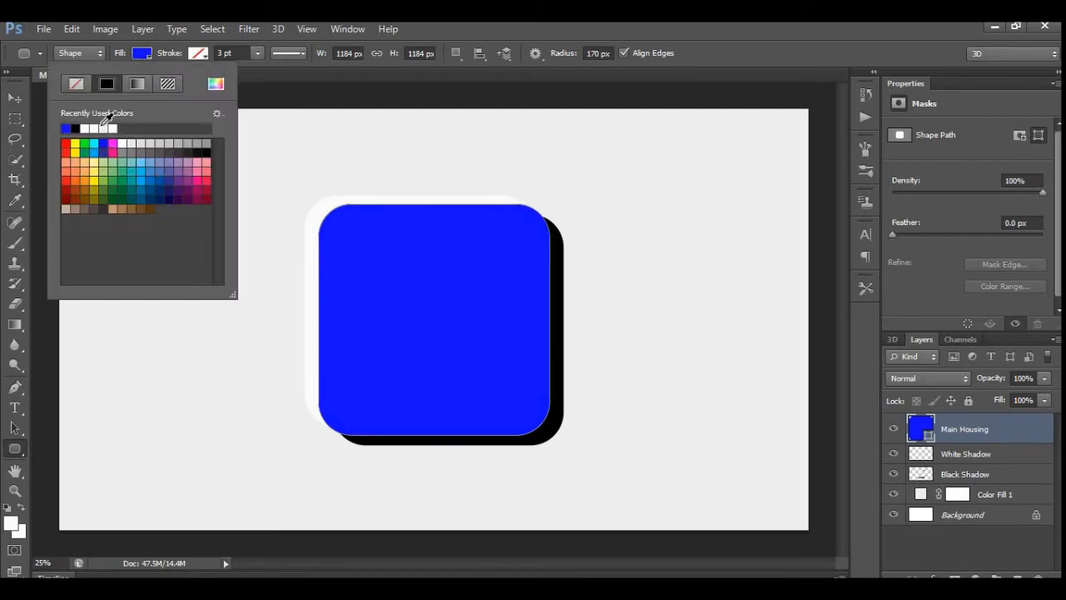
left_click(216, 83)
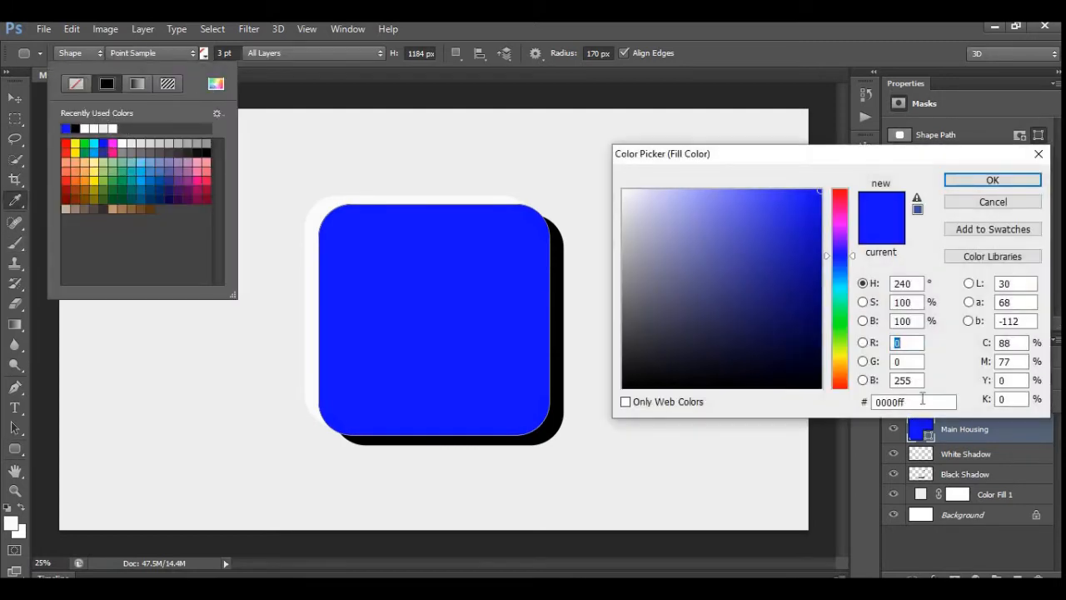
left_click_drag(779, 406, 757, 408)
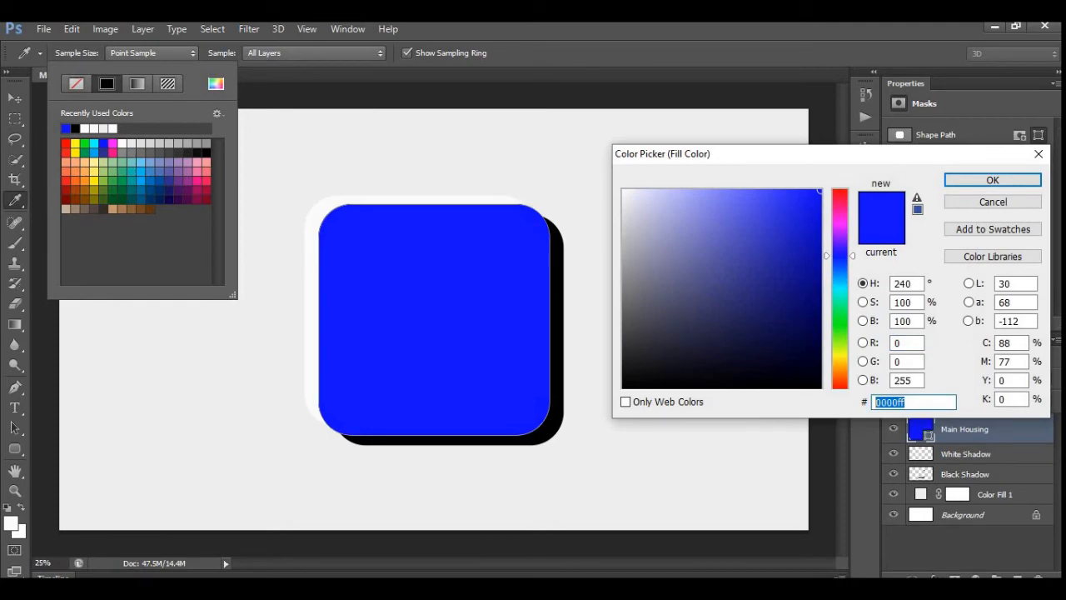
type("f0f0f0")
key("Return")
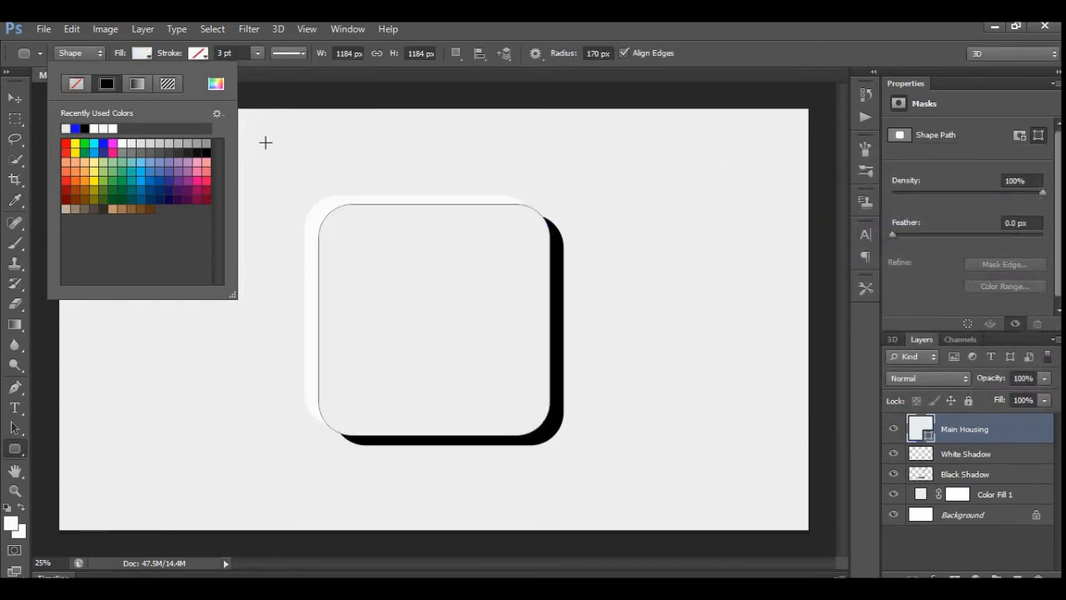
left_click(15, 98)
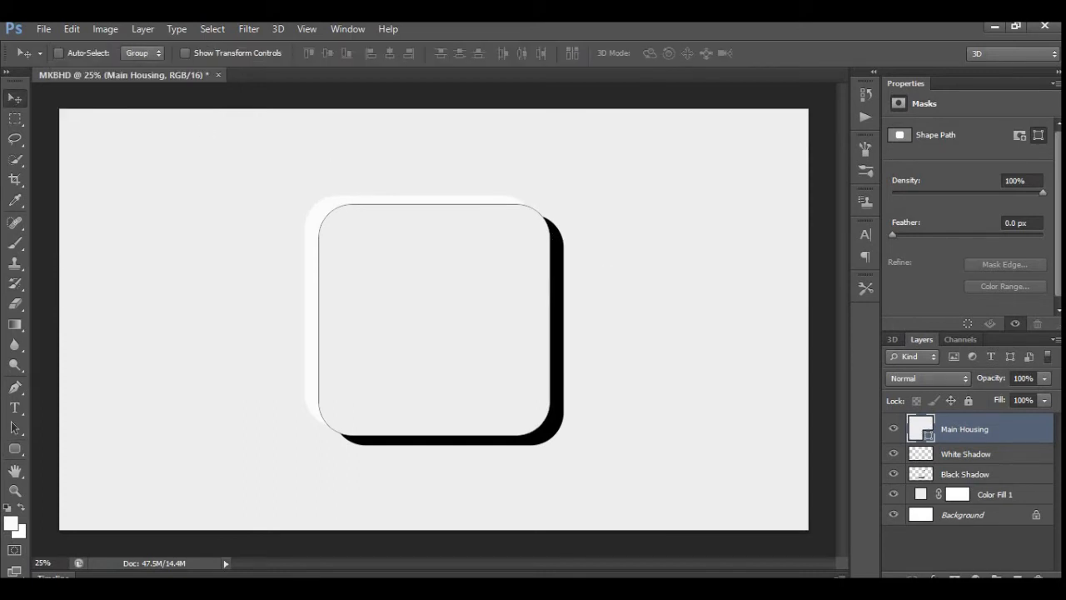
left_click(976, 551)
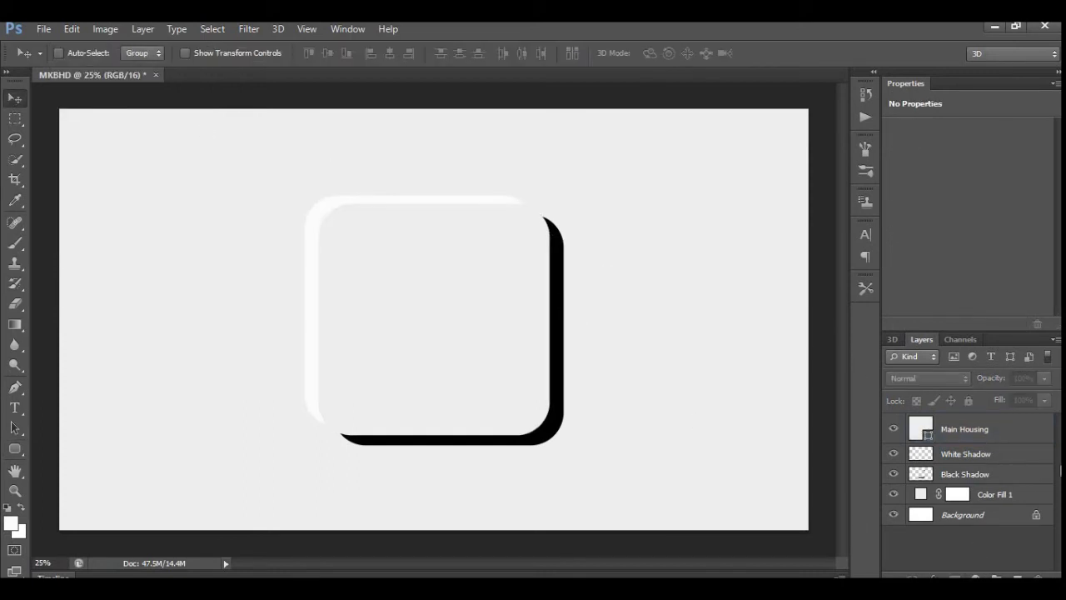
left_click(1037, 470, "ctrl")
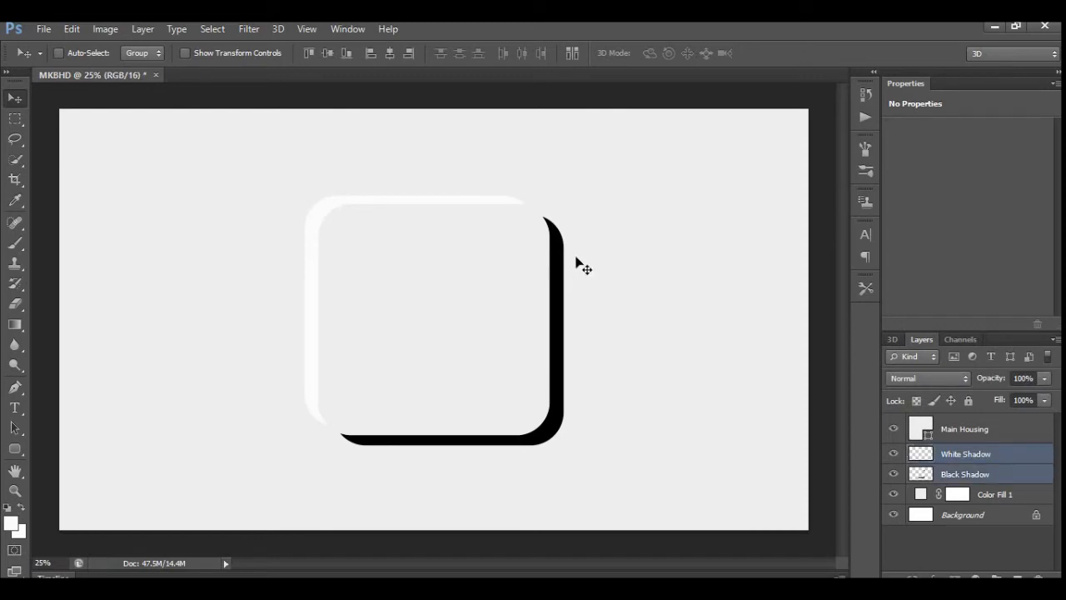
left_click(234, 29)
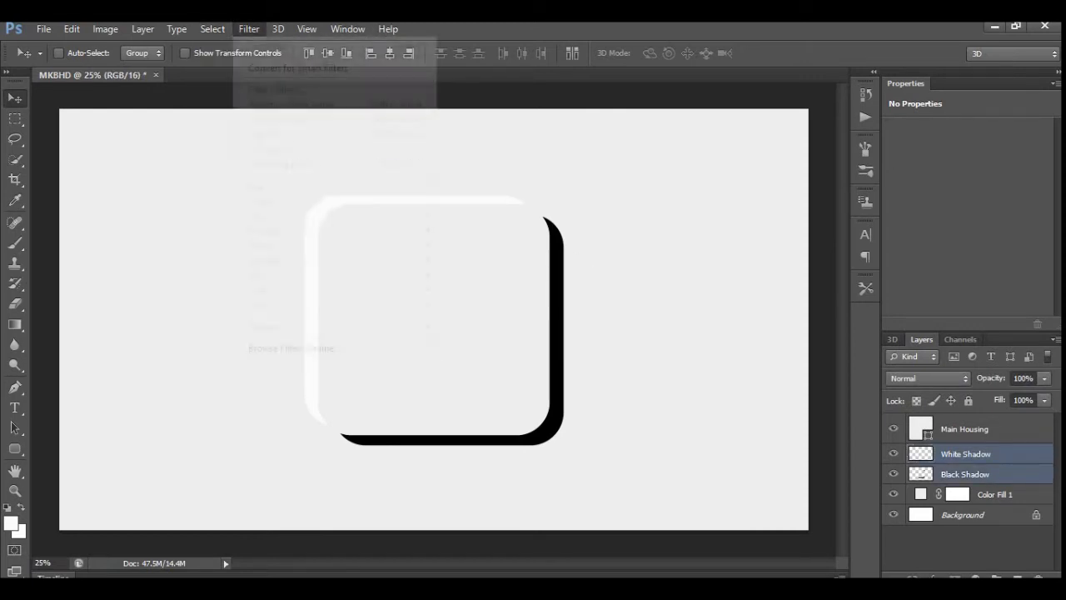
key("Escape")
left_click(991, 533)
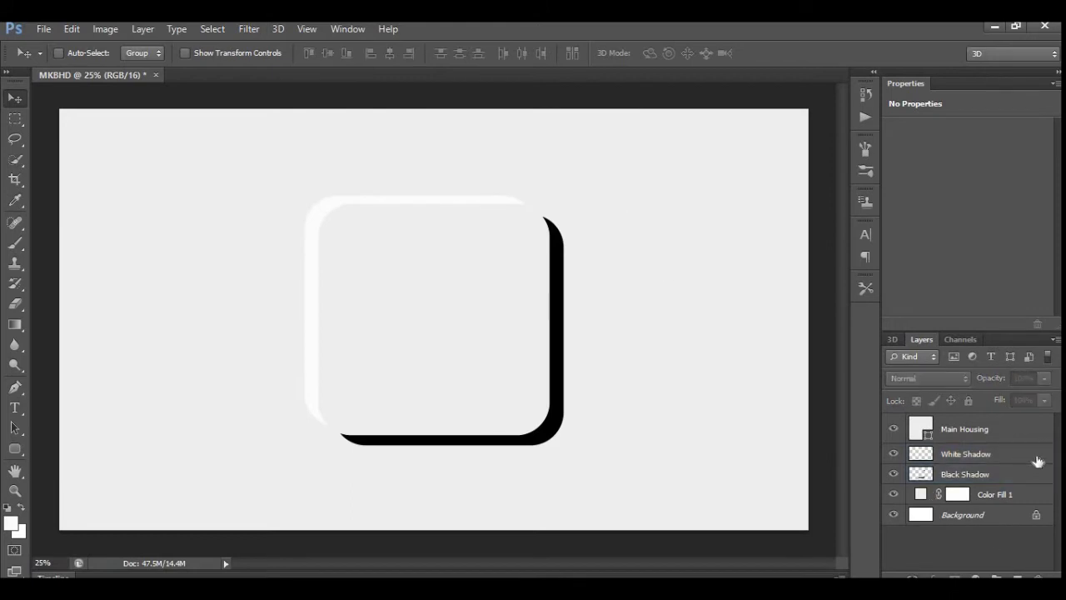
Apply a Gaussian Blur with a radius of 69 pixels to the Black Shadow layer
left_click(1032, 475)
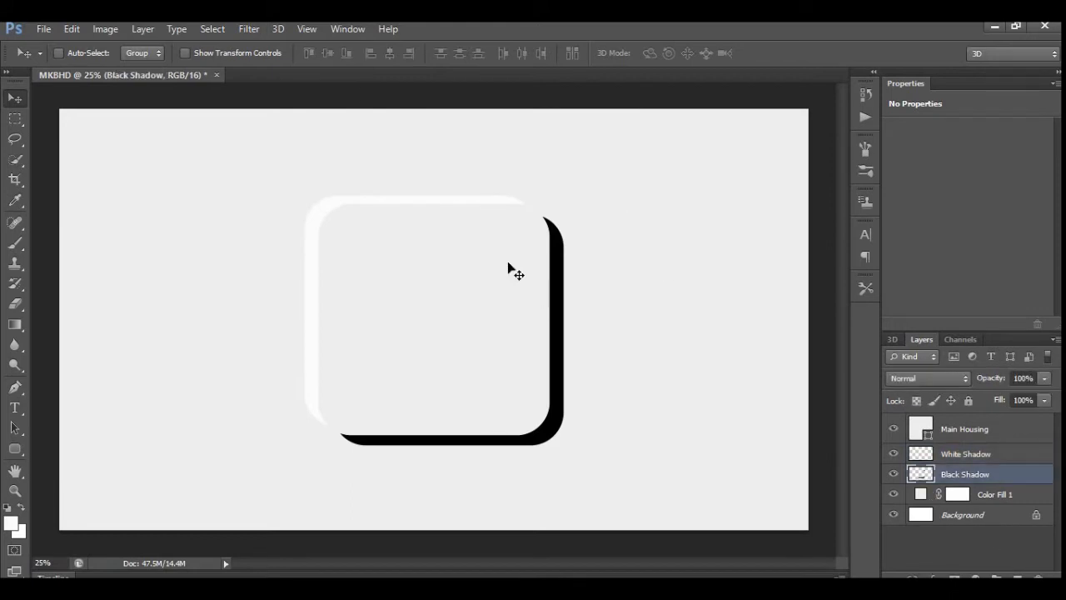
left_click(253, 31)
mouse_move(334, 188)
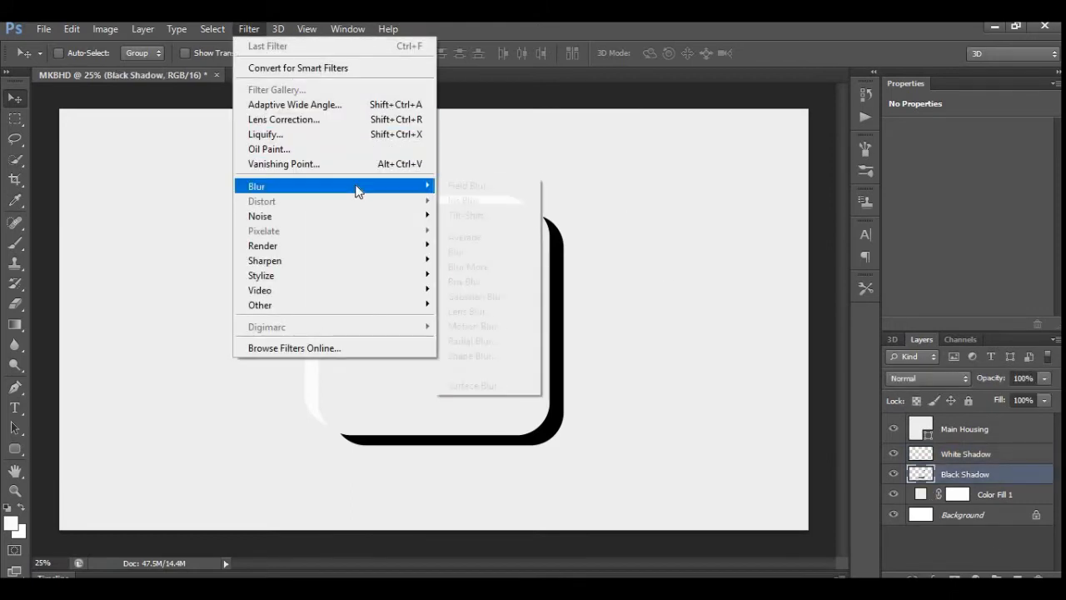
left_click(479, 296)
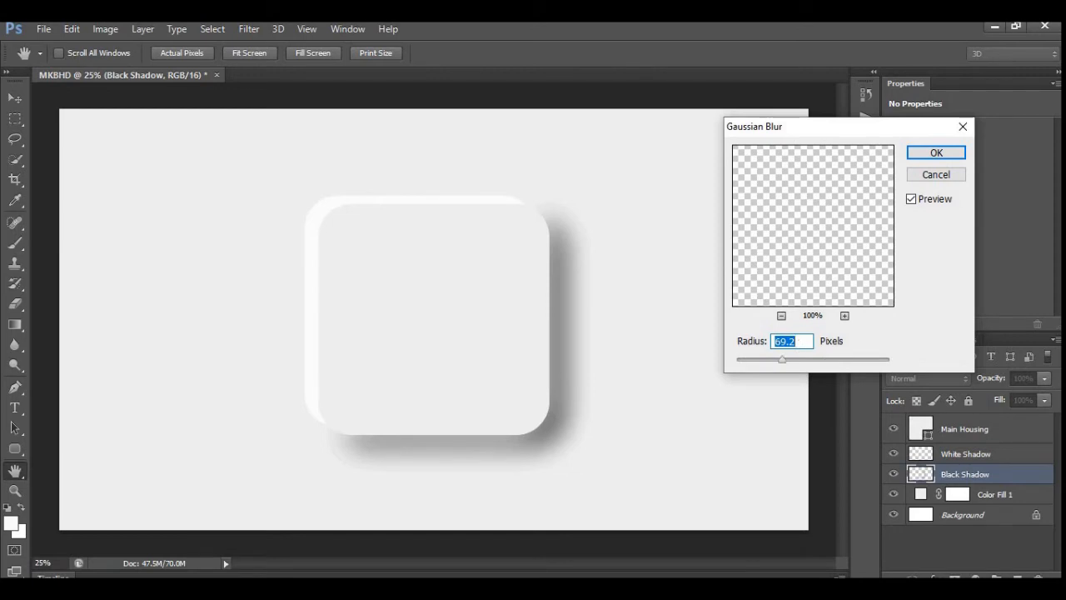
type("69")
key("Return")
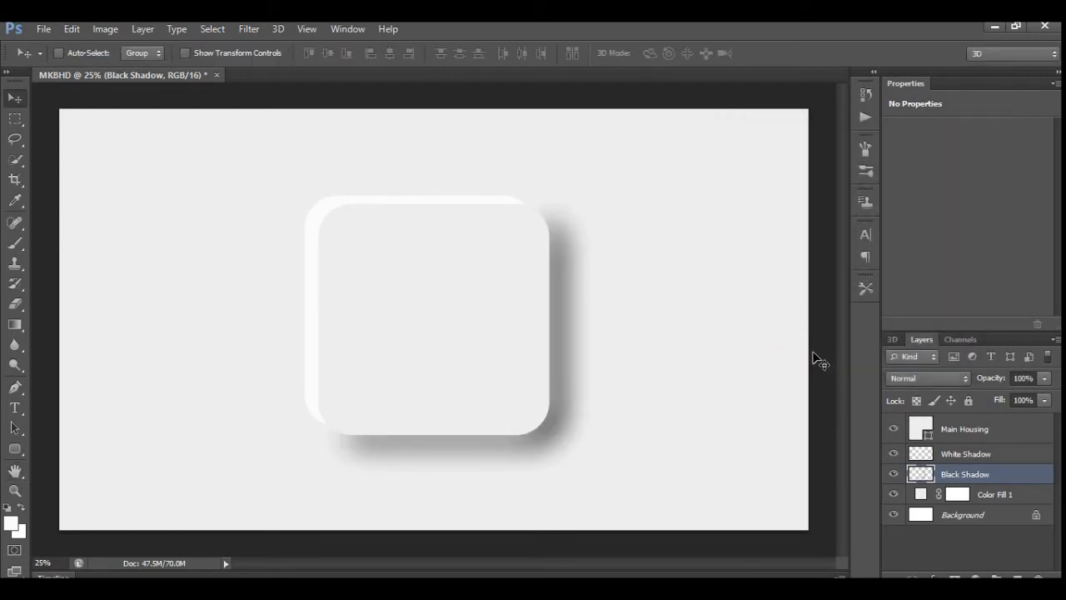
Apply a Gaussian Blur with a radius of 25 pixels to the White Shadow layer
left_click(992, 454)
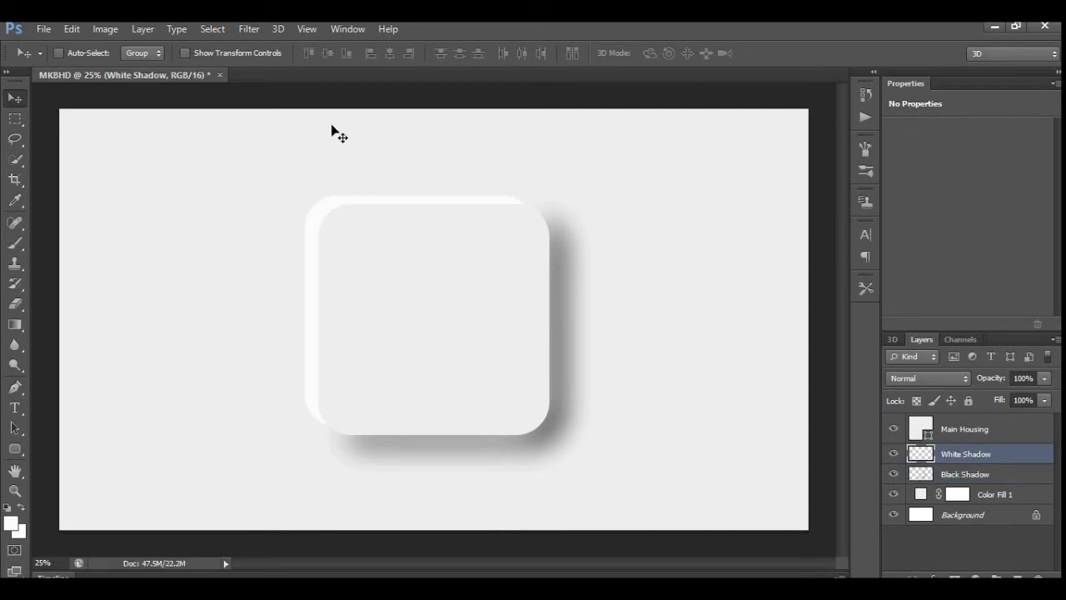
left_click(249, 29)
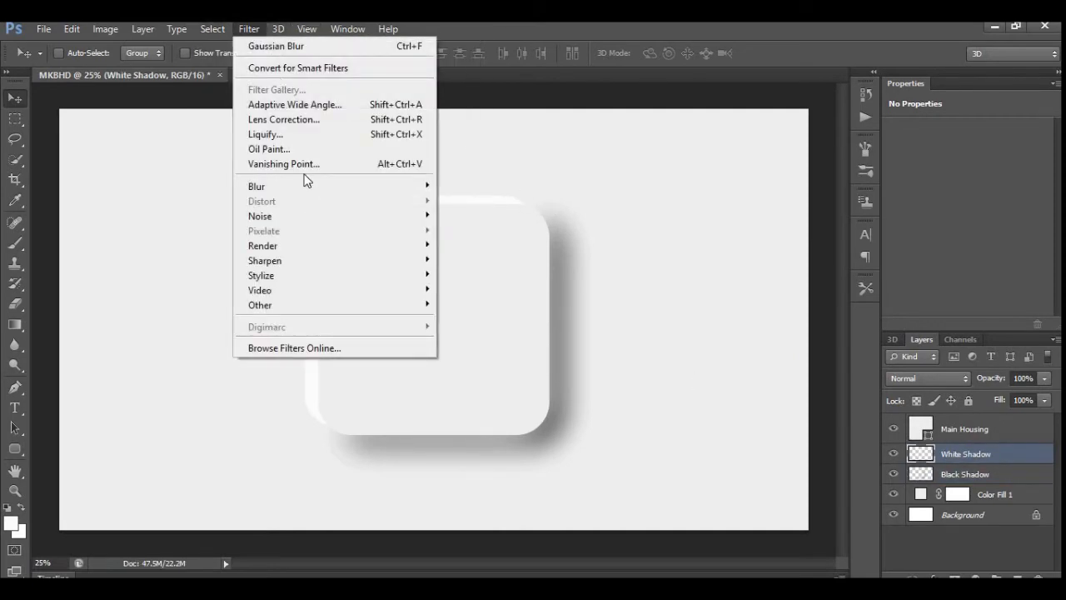
mouse_move(305, 194)
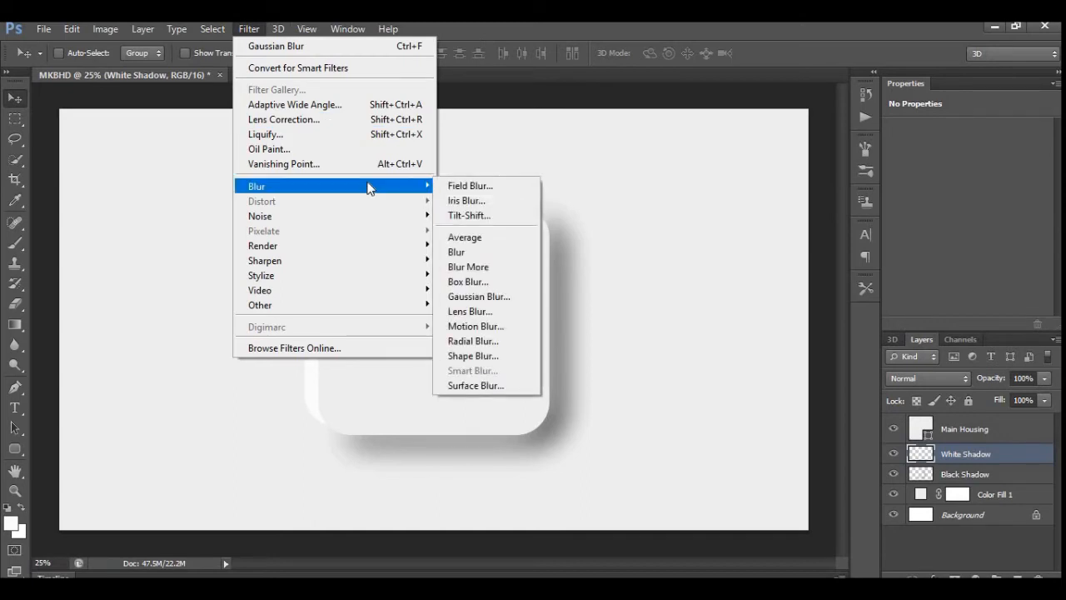
left_click(479, 297)
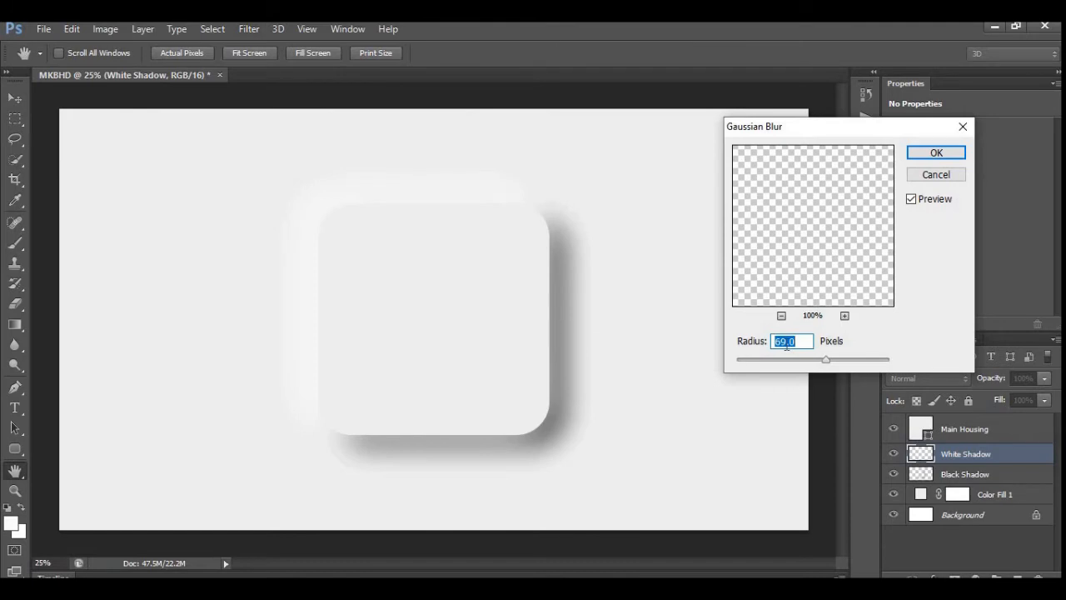
left_click_drag(825, 364, 813, 364)
mouse_move(809, 361)
left_mouse_down()
mouse_move(823, 363)
mouse_move(802, 368)
left_mouse_up()
type("25")
key("Return")
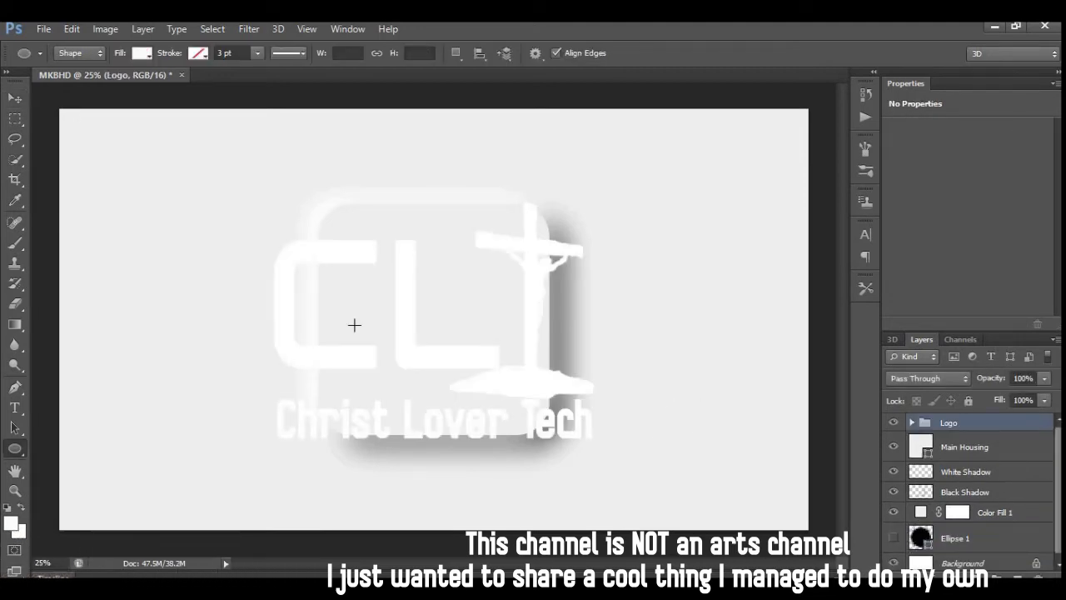
Add a Color Overlay effect to the Logo group and set its overlay colour to black
double_click(1045, 424)
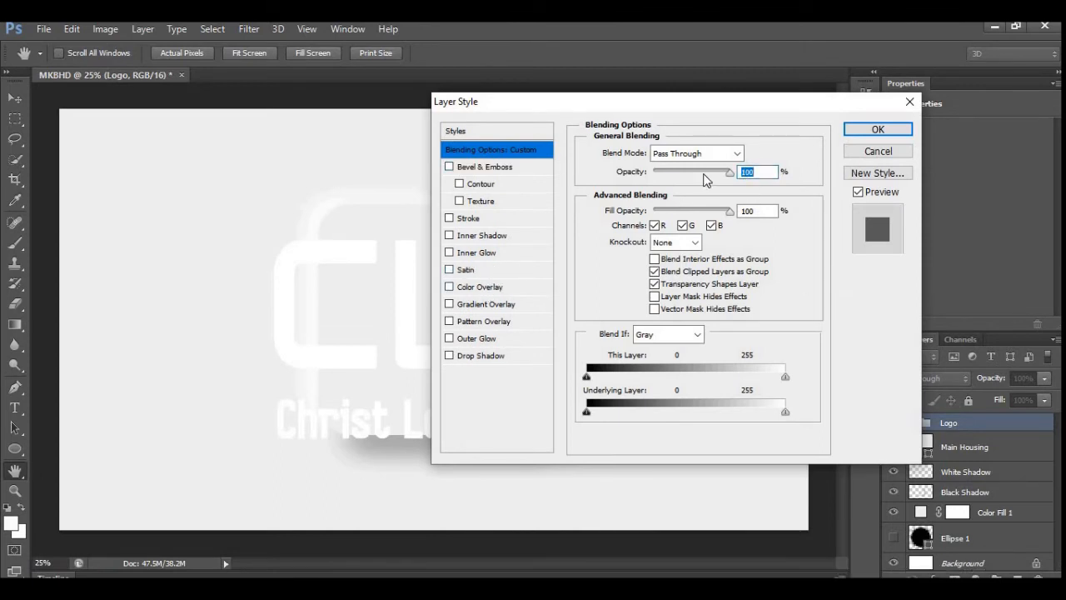
left_click(492, 287)
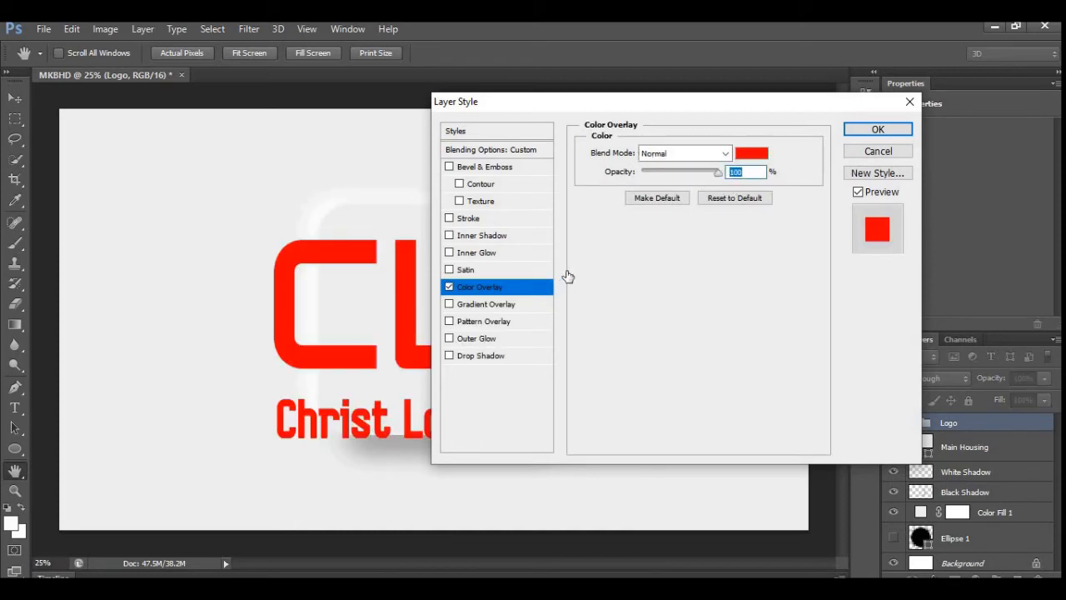
left_click(753, 153)
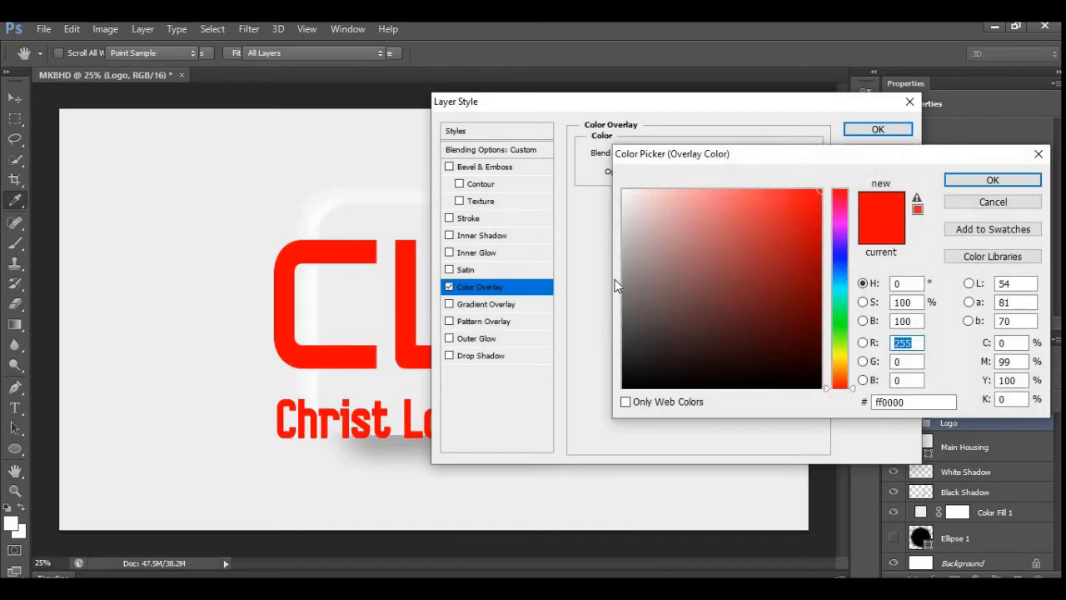
left_click_drag(620, 191, 616, 430)
left_click(956, 178)
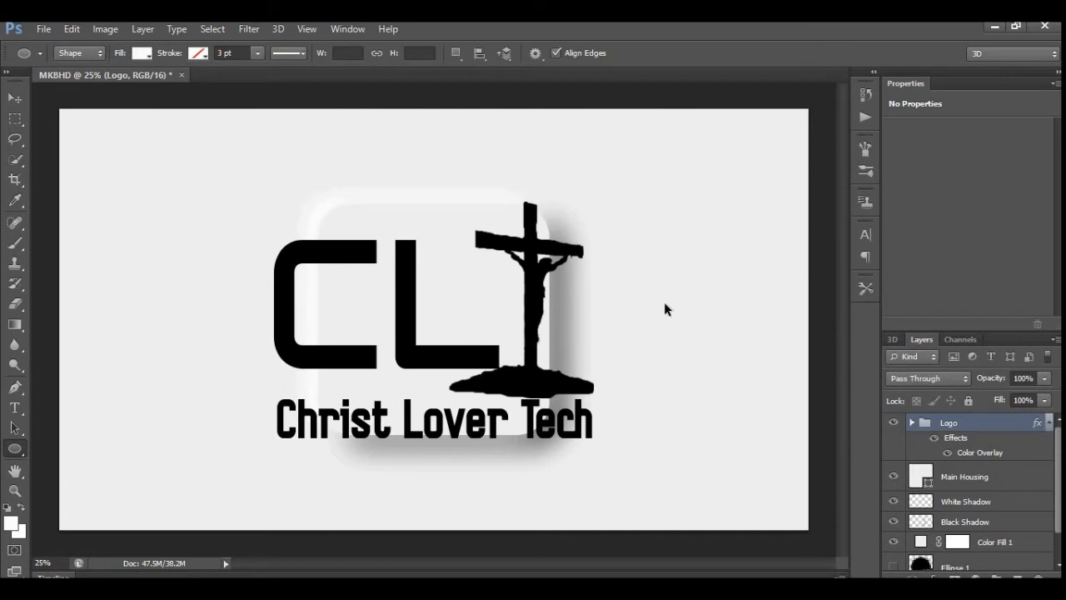
Scale the Logo group down about its centre to about 53% so it fits inside the Main Housing square
key("ctrl+t")
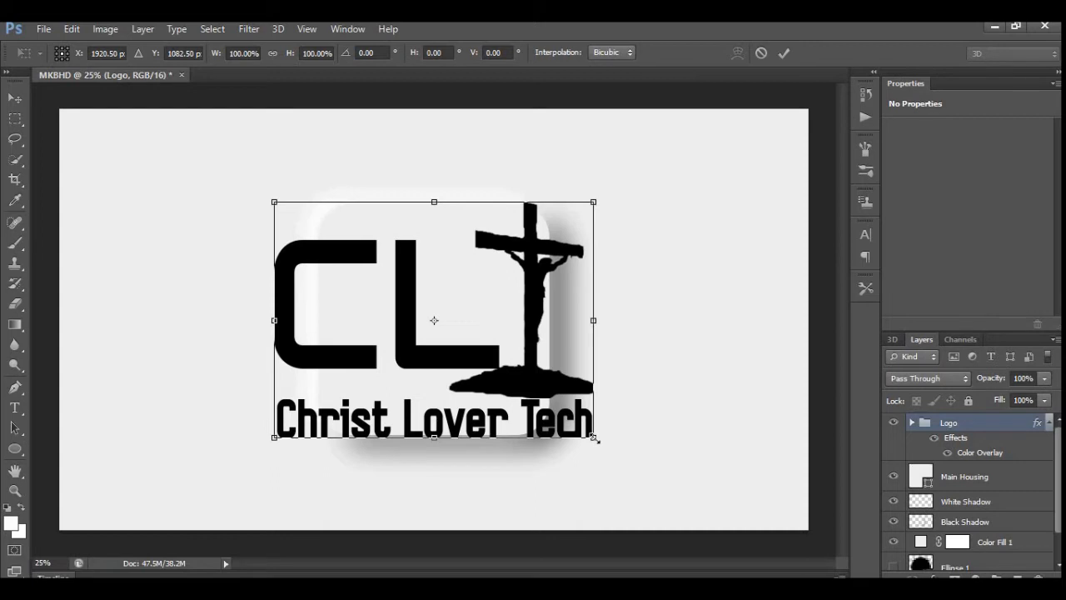
left_click_drag(593, 436, 520, 381)
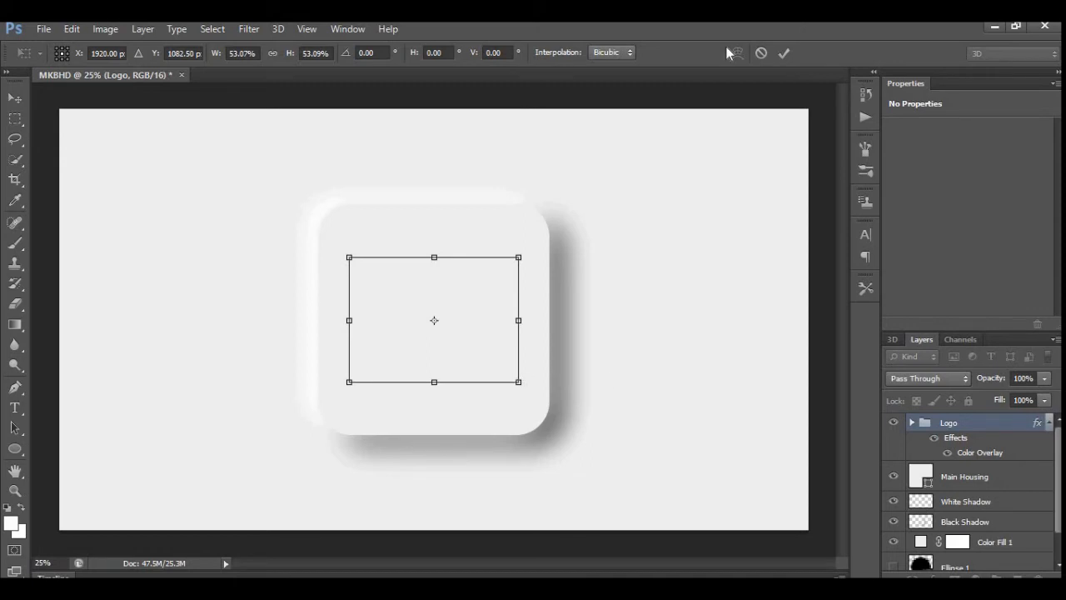
left_click(788, 57)
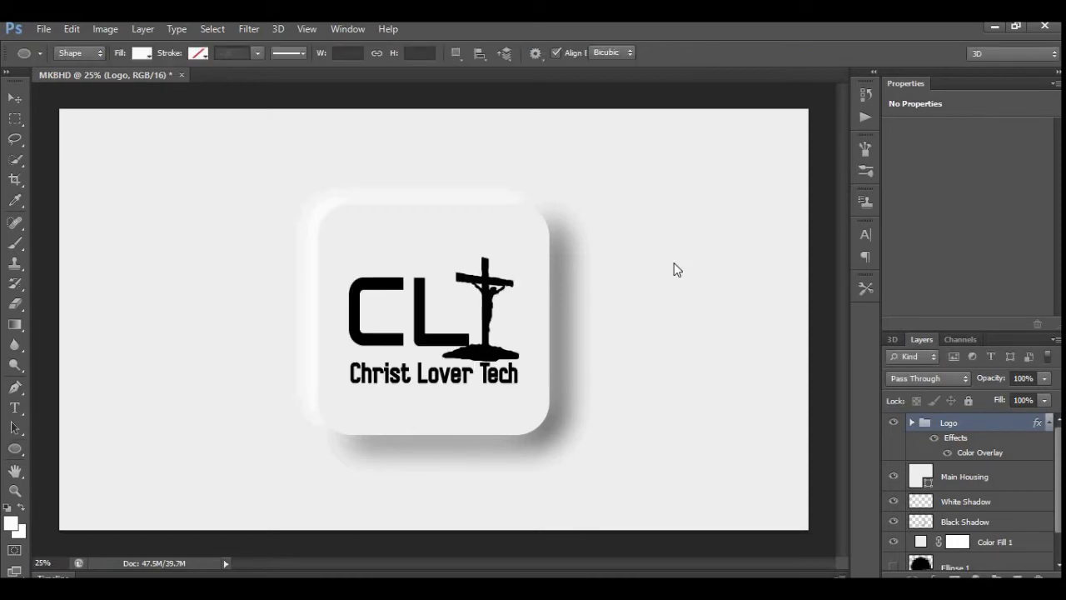
key("ctrl+t")
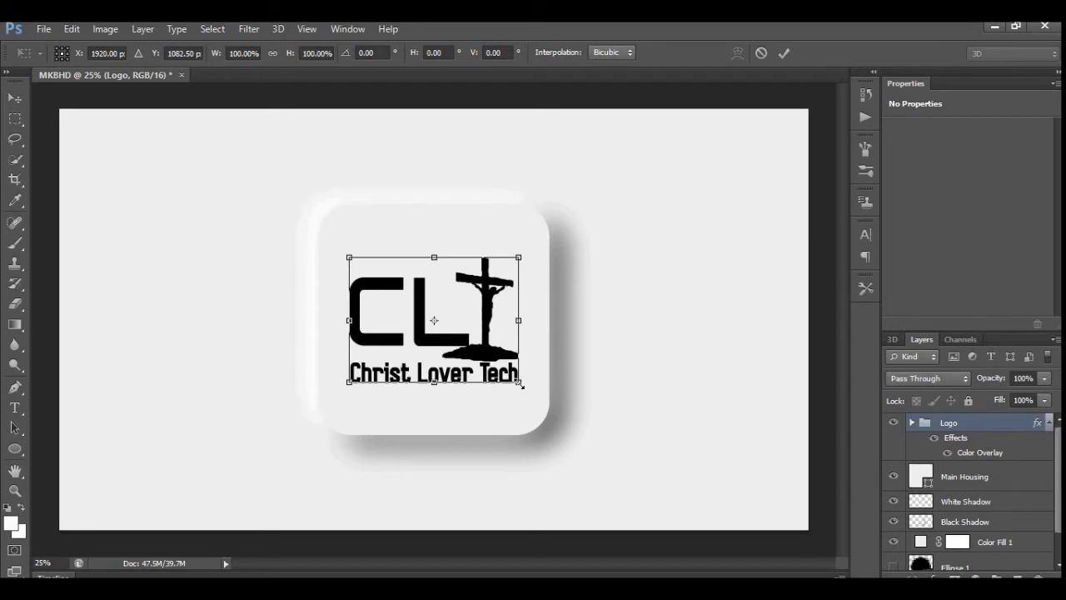
left_click_drag(519, 382, 499, 366)
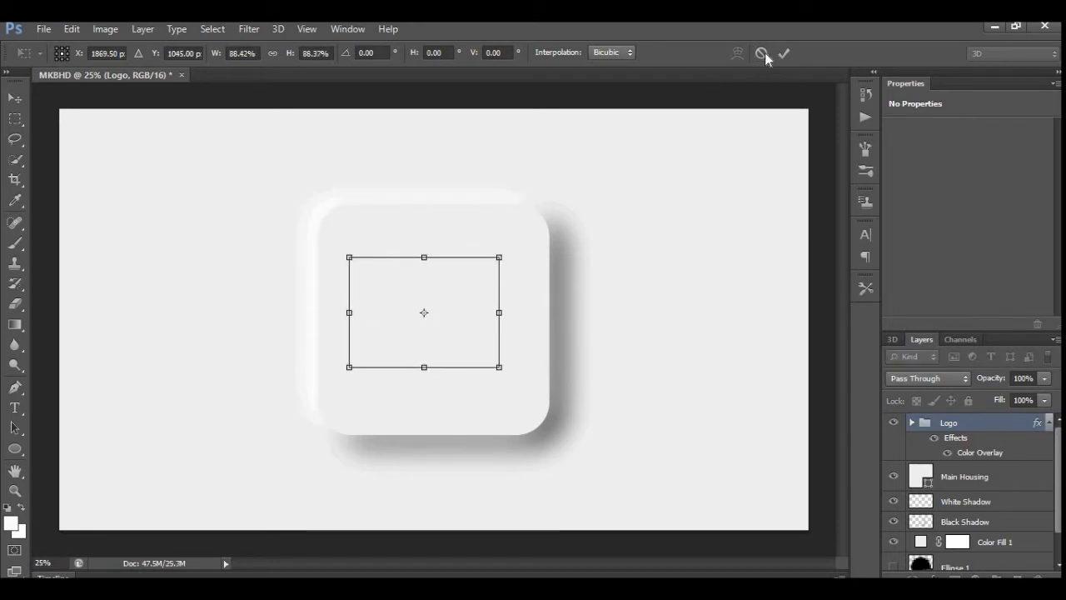
left_click(762, 52)
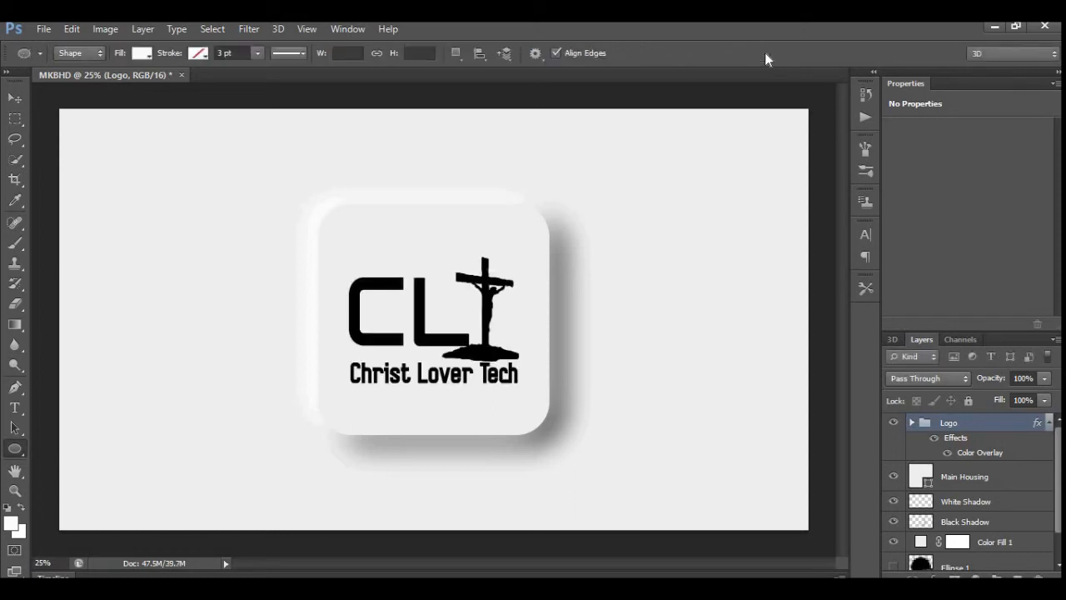
Scale the Logo group down about its centre to about 80% of its current size
key("ctrl+t")
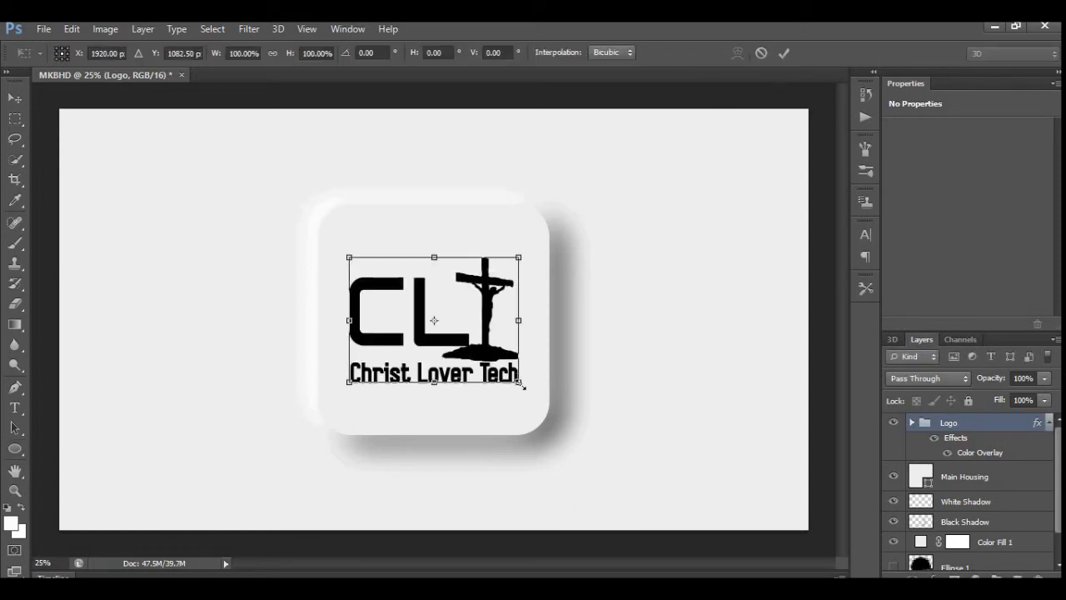
left_click_drag(522, 385, 501, 369)
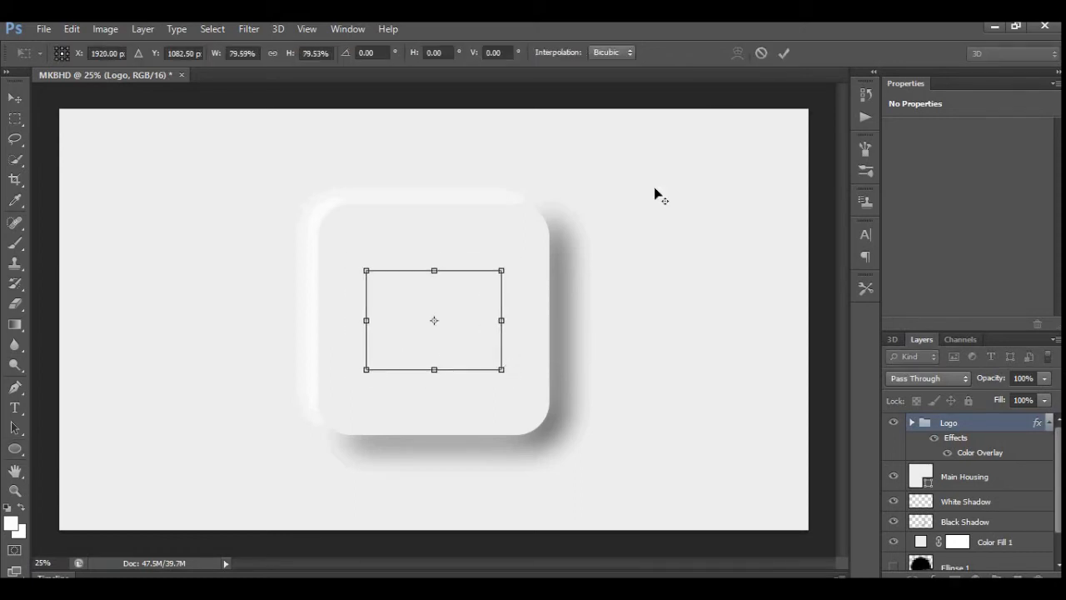
left_click(783, 52)
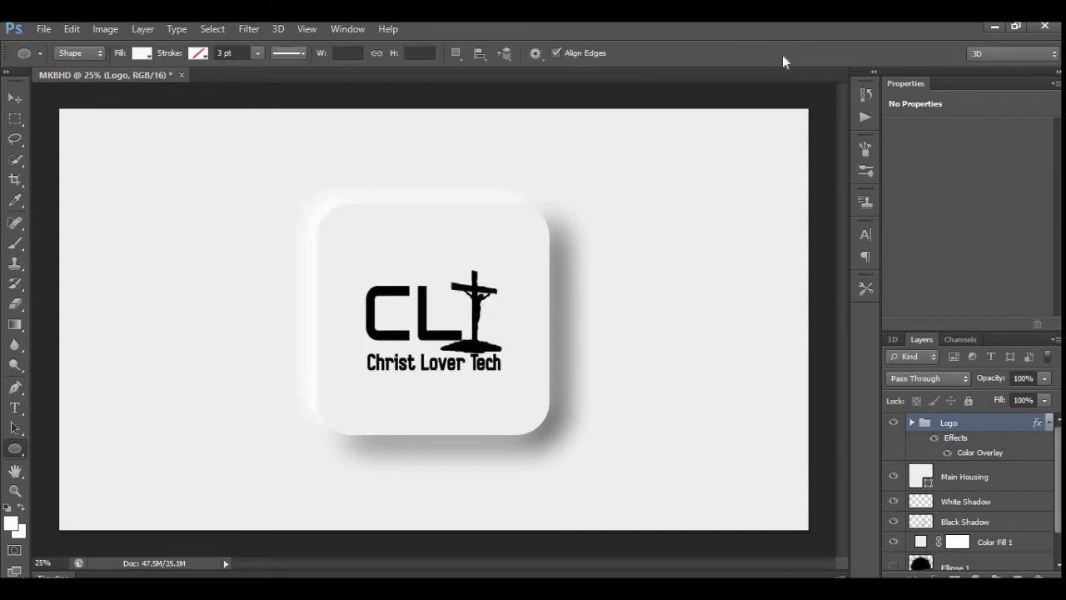
Centre the Logo group relative to the whole canvas, then clear the selection
key("ctrl+a")
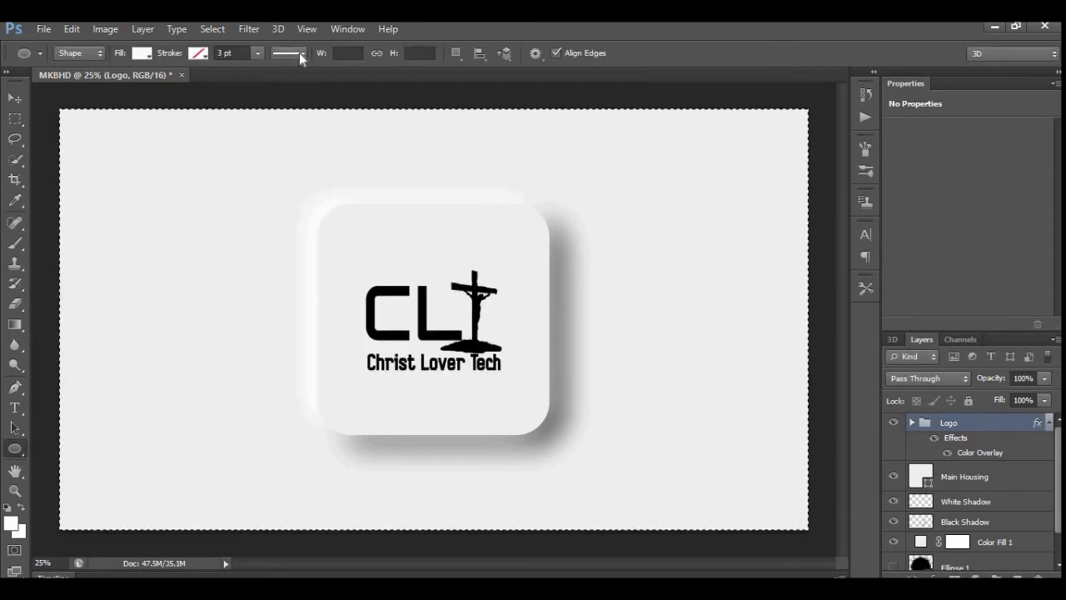
left_click(16, 98)
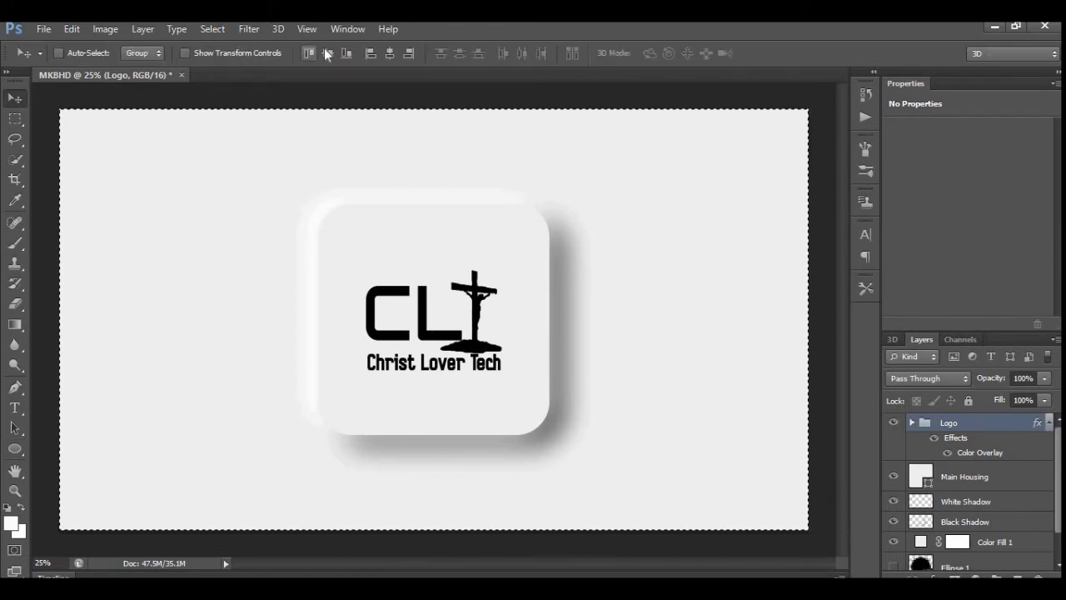
left_click(391, 55)
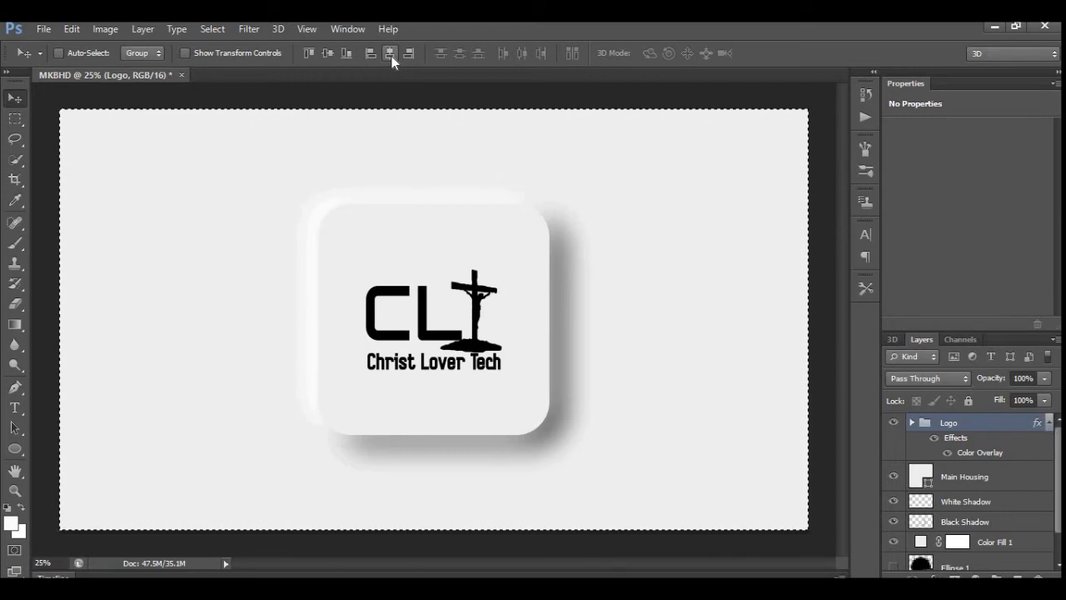
key("ctrl+d")
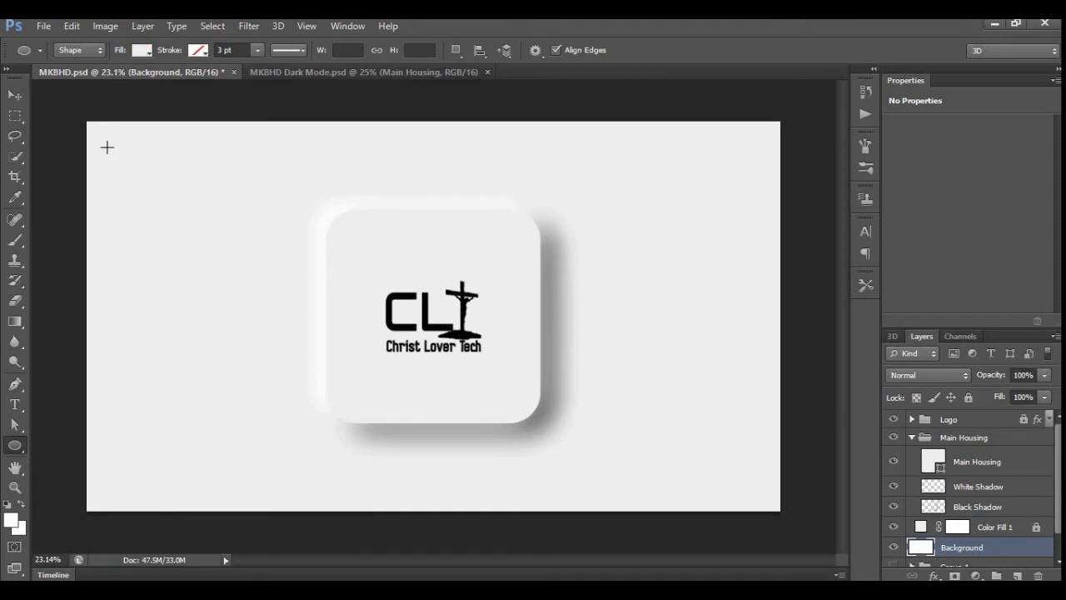
Create a 13 × 13 px ellipse near the upper-left corner of the canvas
left_click(17, 448)
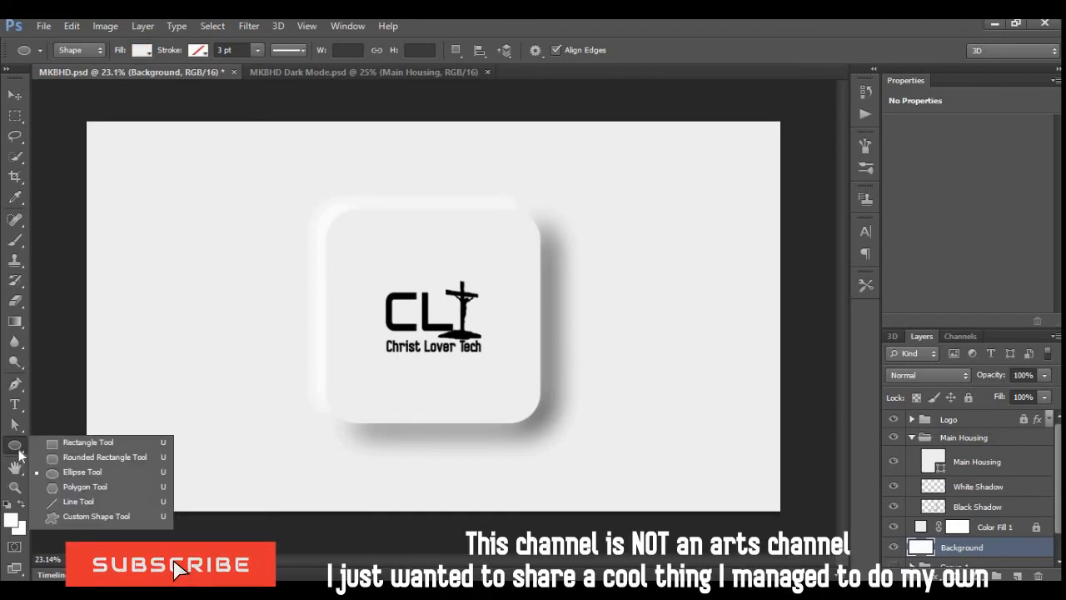
left_click(60, 473)
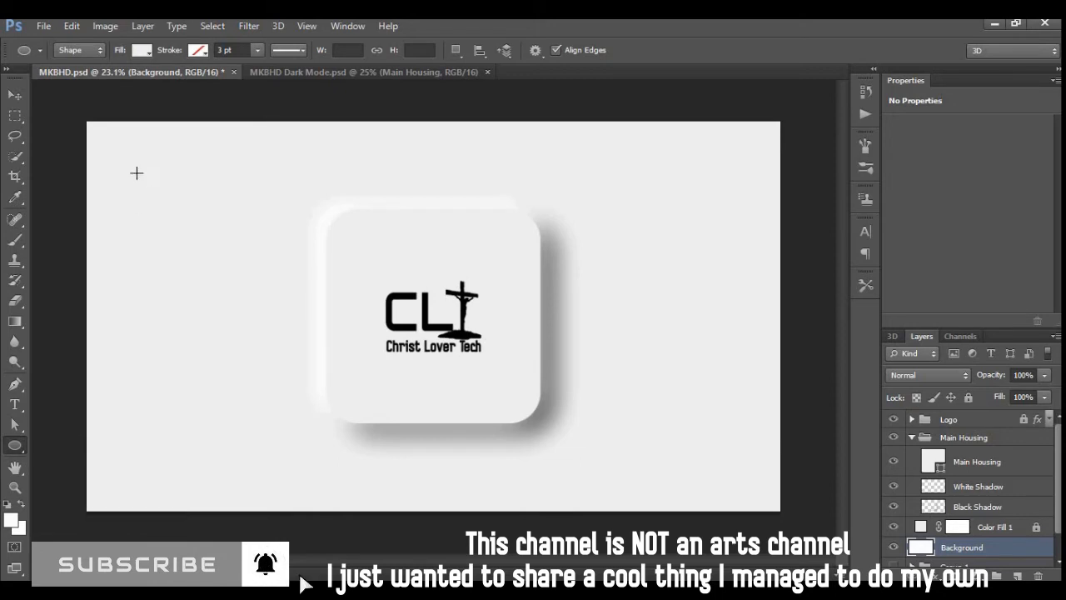
left_click(104, 140)
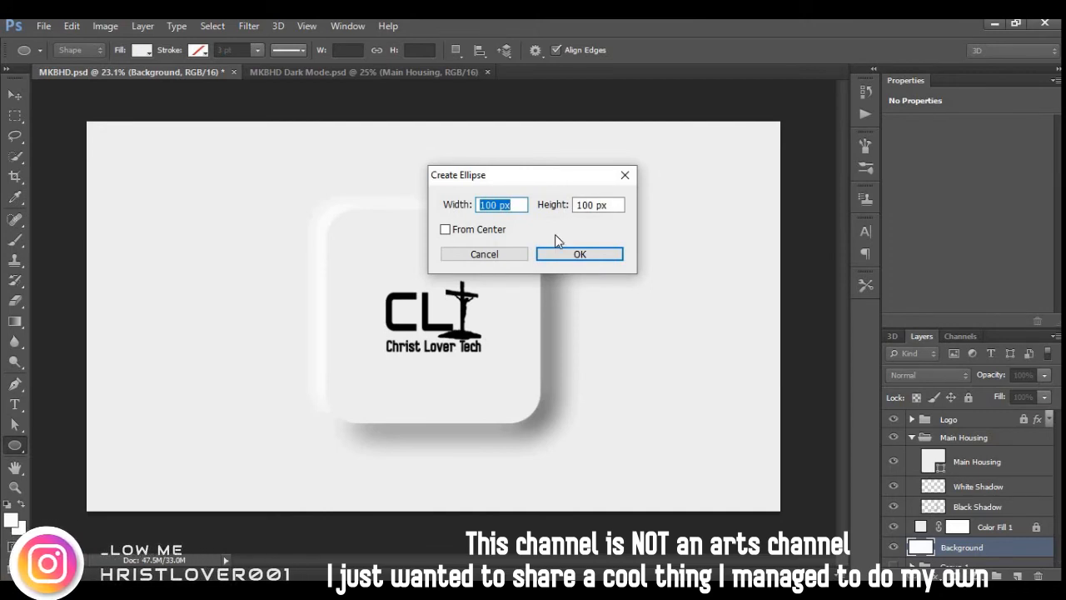
type("13")
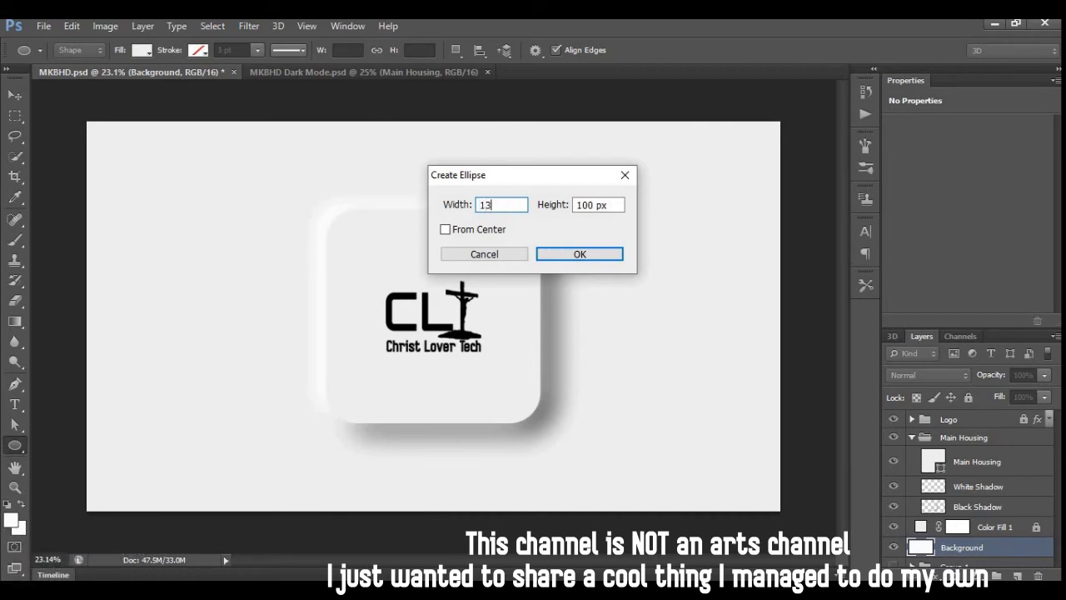
key("Tab")
type("13")
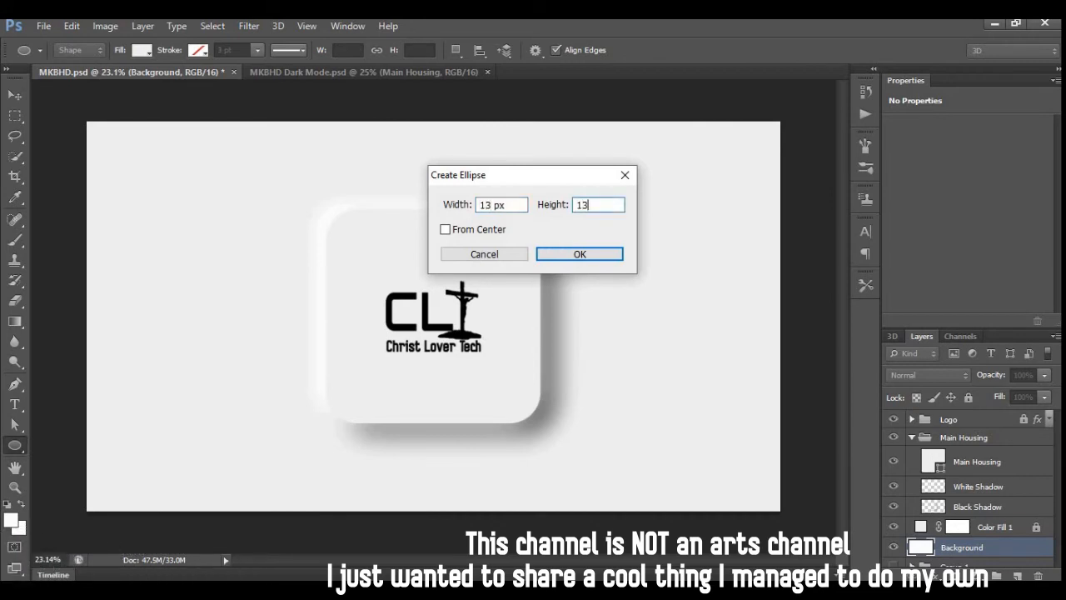
left_click(606, 262)
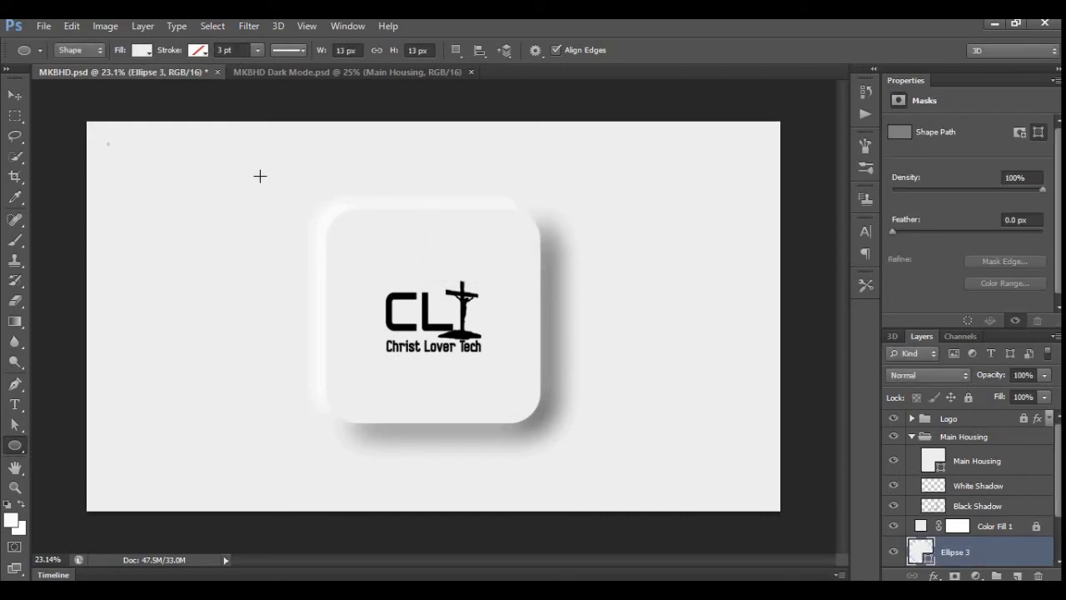
Fill the small ellipse with red ff3f4b and move its layer above the Logo group
left_click(149, 54)
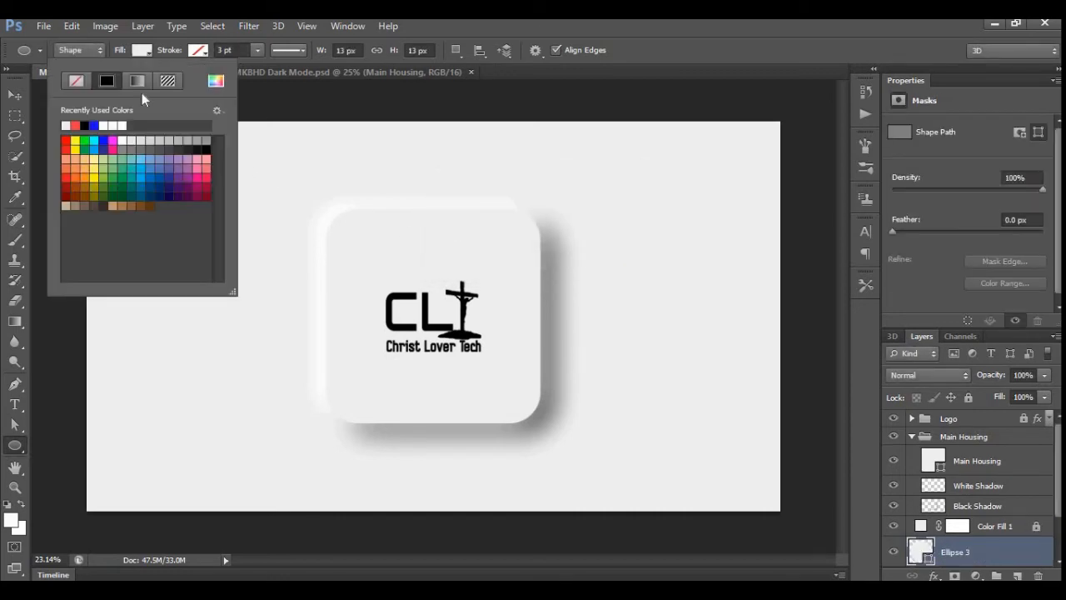
left_click(76, 126)
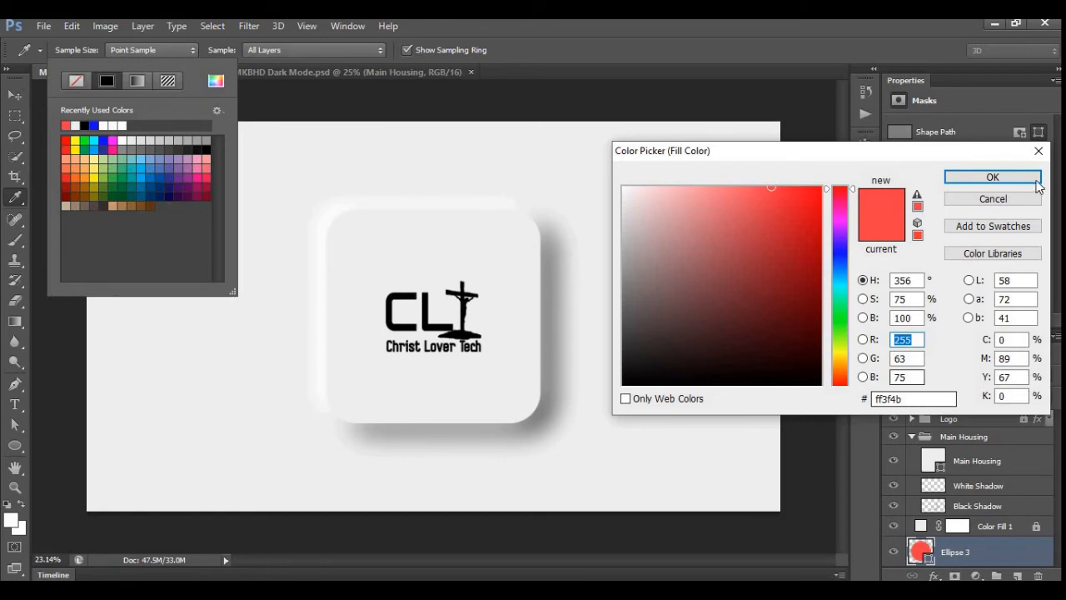
left_click(992, 177)
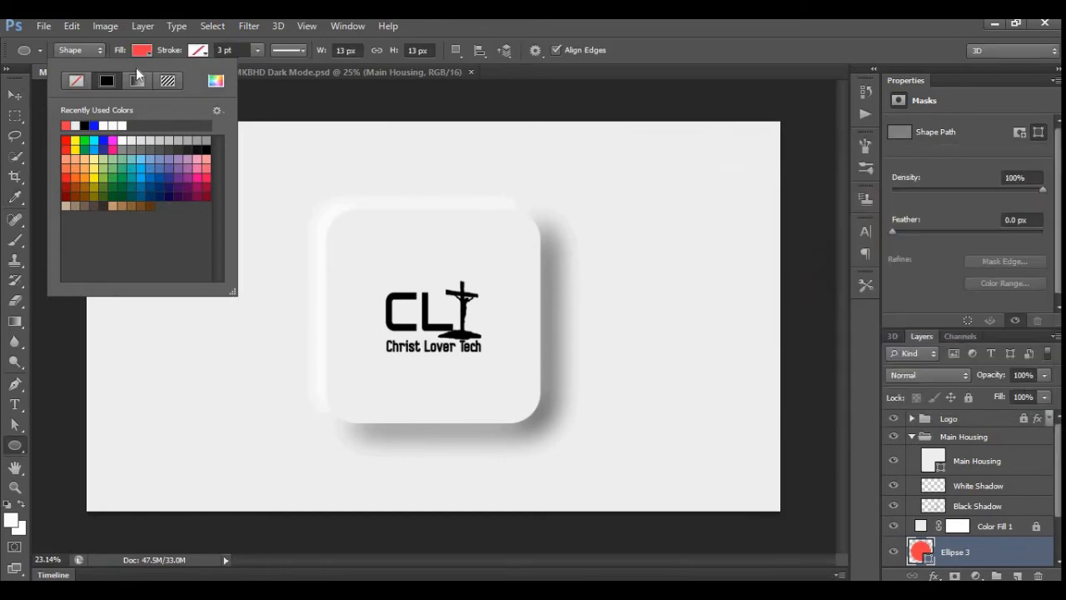
left_click(143, 50)
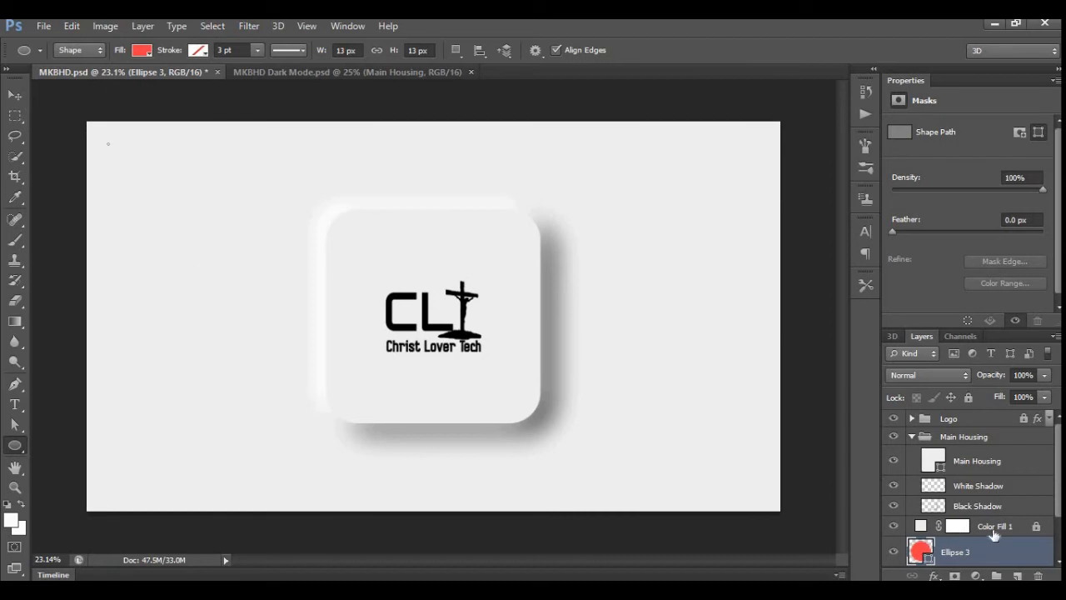
left_click_drag(1004, 563, 968, 412)
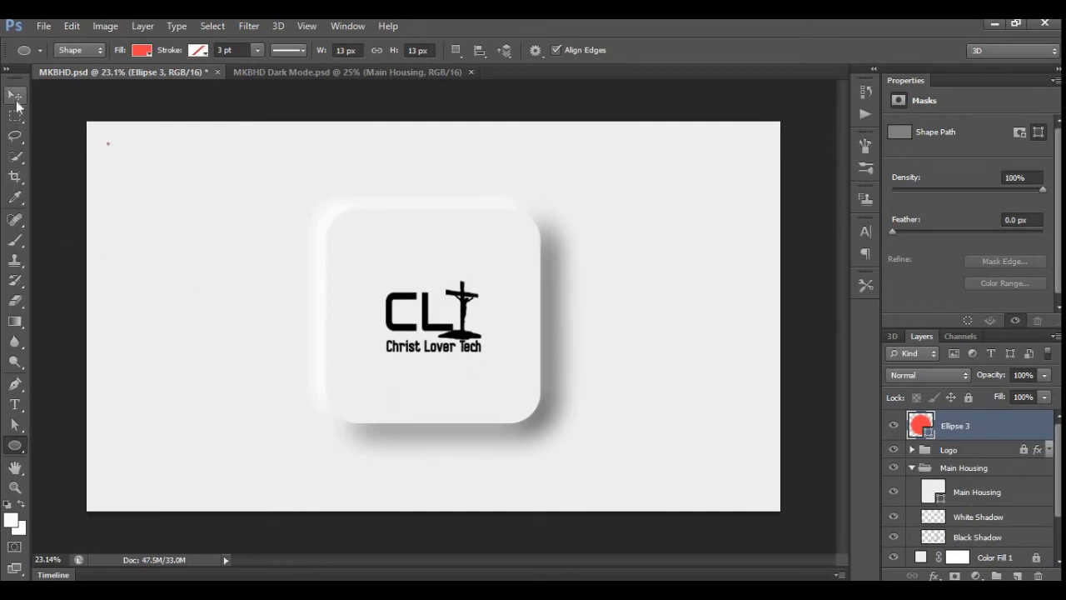
Duplicate the red dot and shift the copy horizontally to the right of the original
left_click(16, 98)
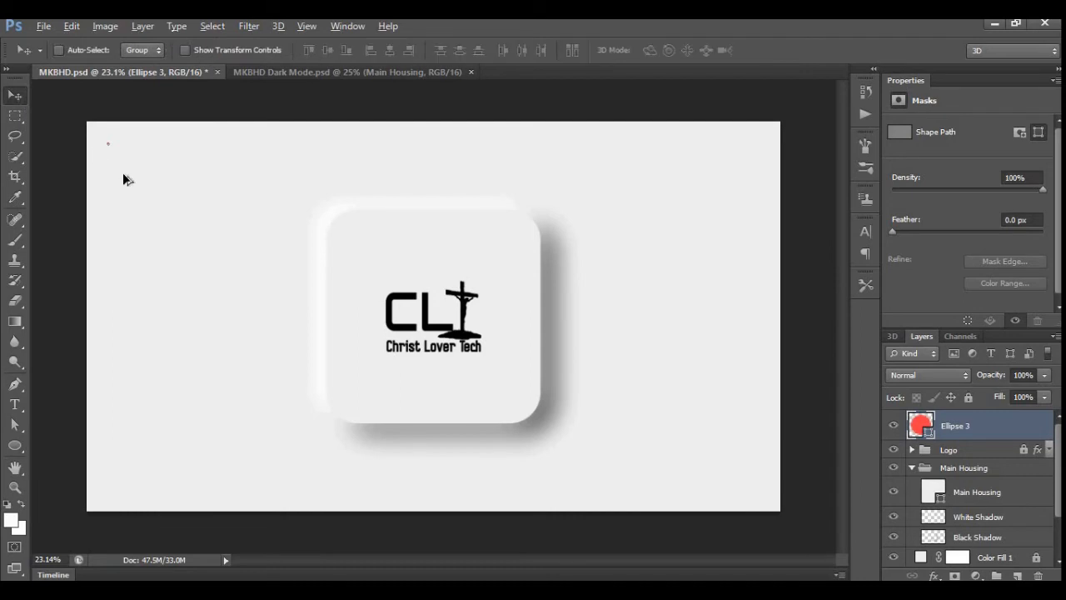
key("ctrl+j")
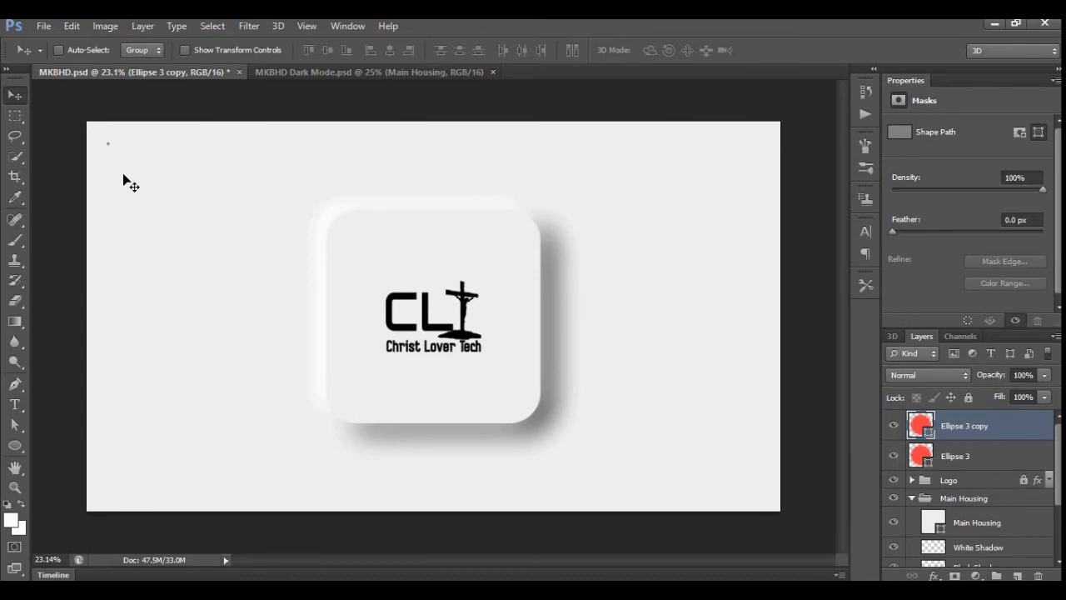
key("shift+Right")
key("shift+Right")
key("shift+Right")
key("shift+Right")
key("shift+Right")
Duplicate the second red dot and shift this copy further right along the same row
key("ctrl+j")
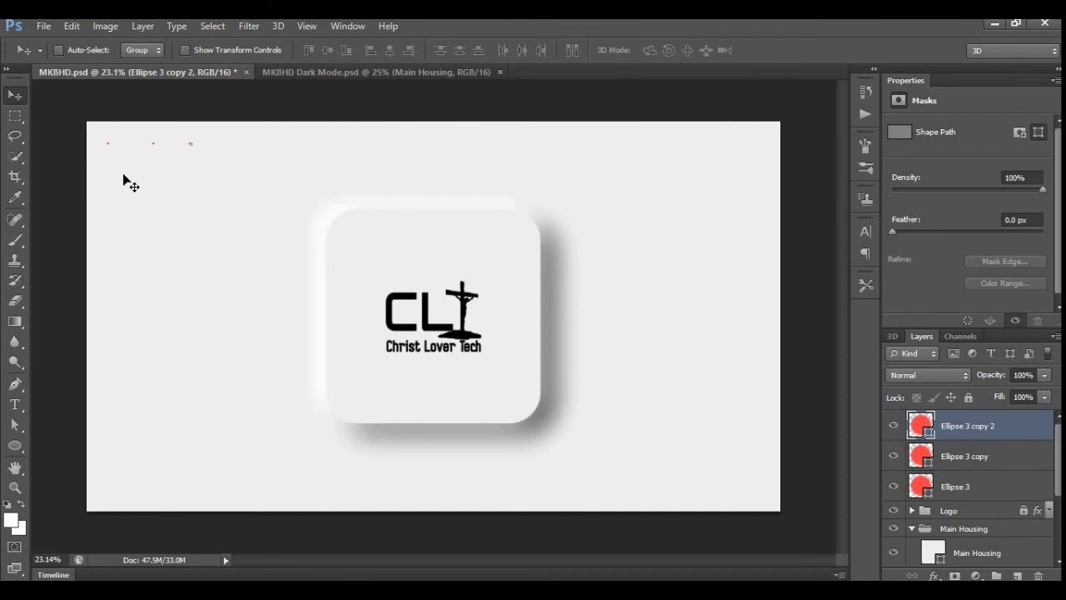
left_click(123, 174)
key("shift+Right")
key("shift+Right")
key("shift+Right")
key("shift+Right")
key("shift+Right")
Duplicate the third red dot and place the fourth dot a short distance to its right
key("ctrl+j")
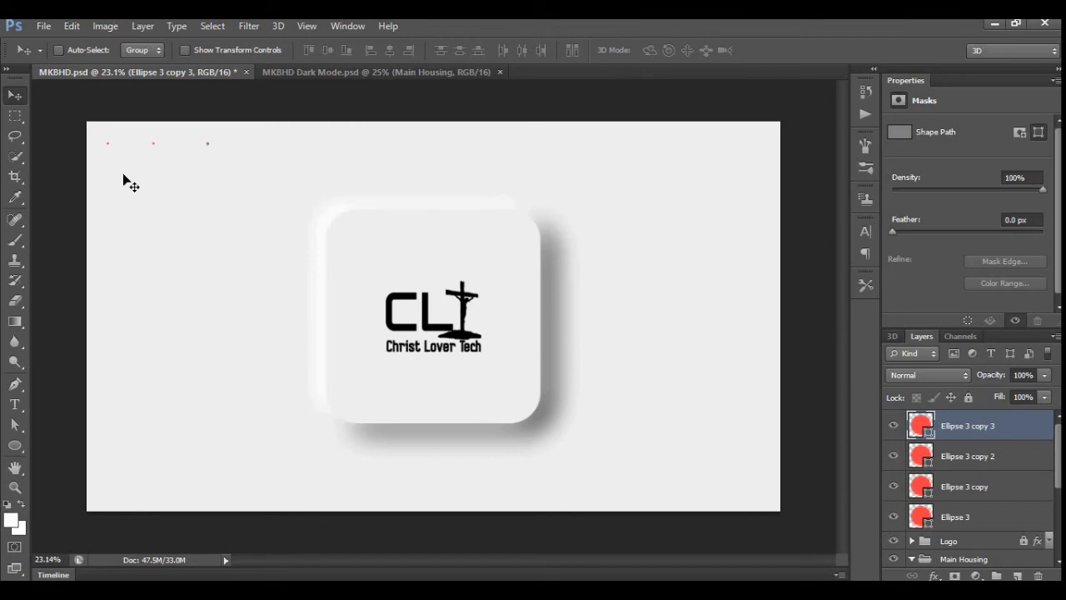
key("shift+Right")
key("shift+Right")
key("shift+Right")
key("shift+Right")
key("shift+Right")
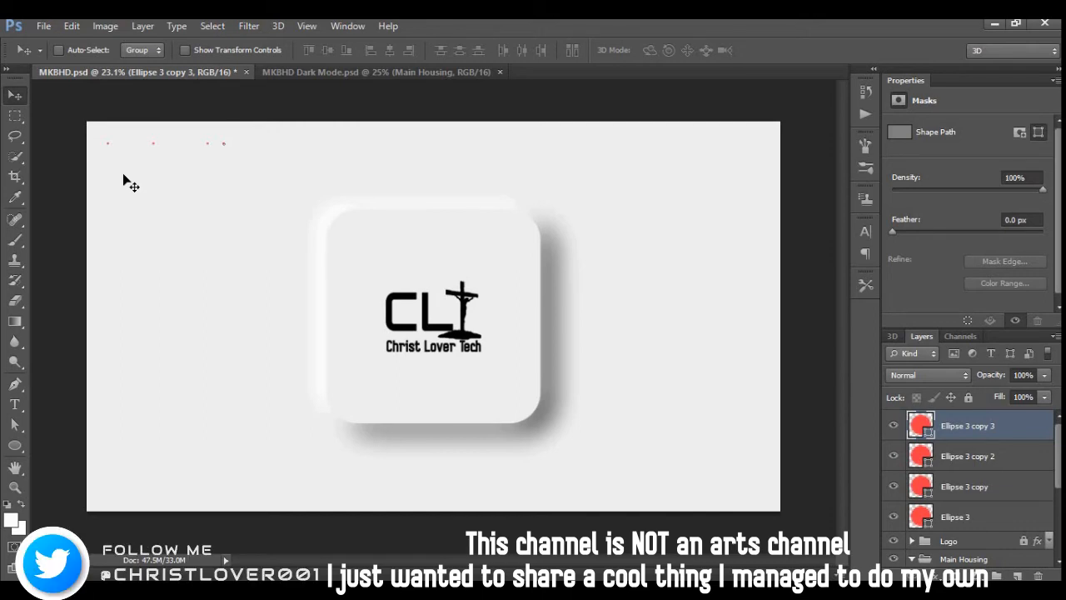
key("Delete")
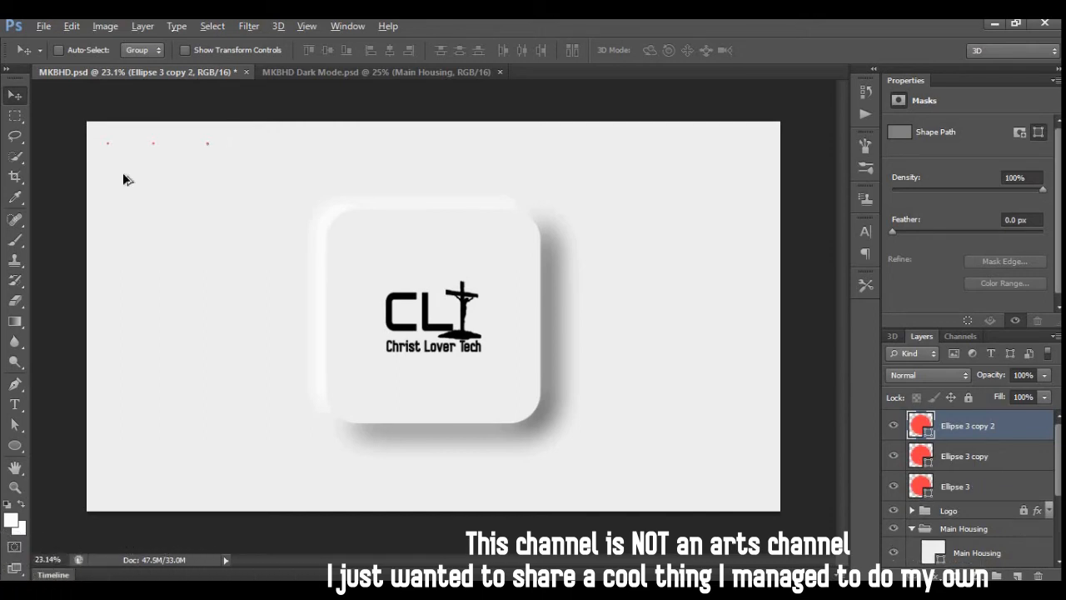
key("ctrl+z")
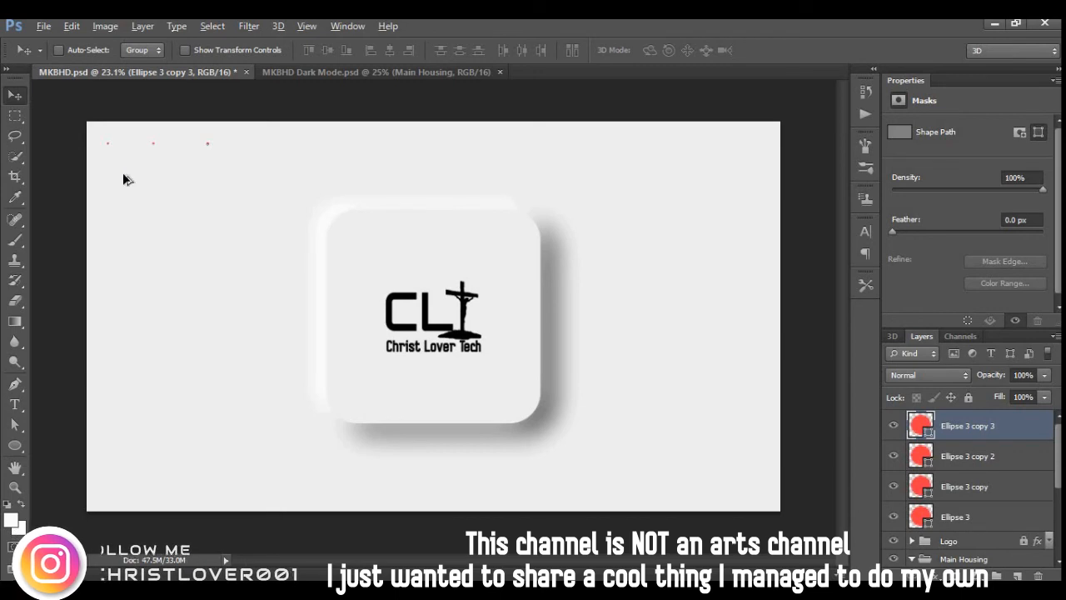
key("alt")
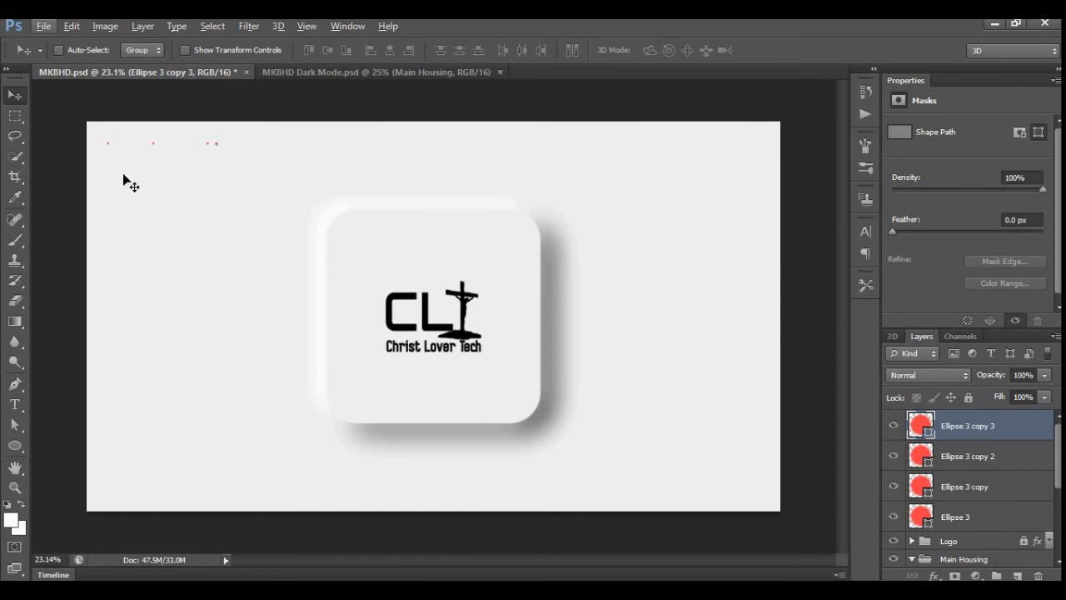
Duplicate the fourth red dot and shift the fifth dot right, leaving a wider gap in the row
key("ctrl+j")
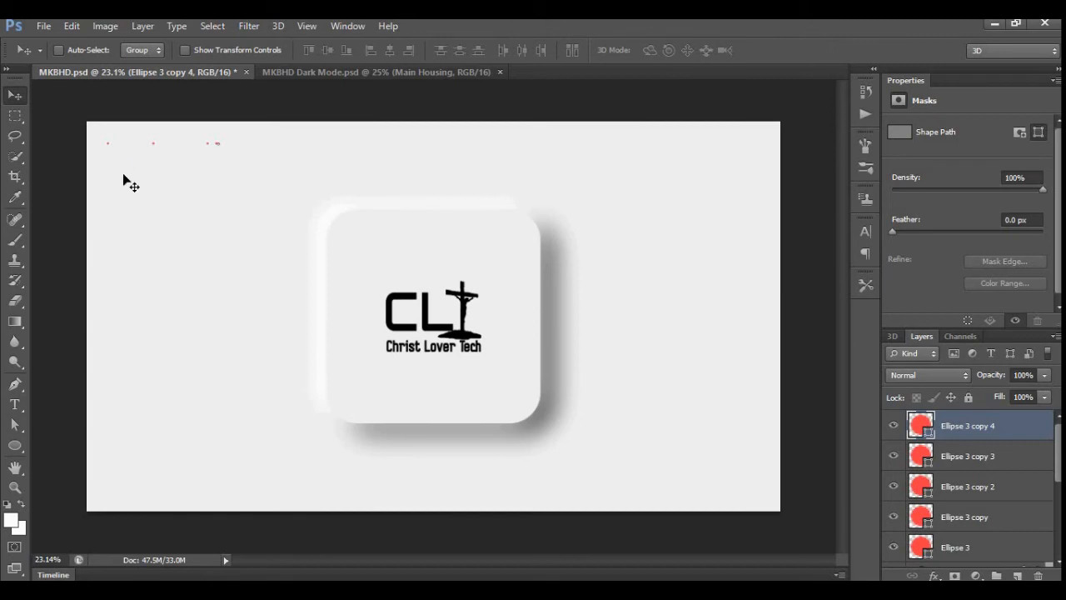
key("shift+Right")
key("shift+Right")
key("shift+Right")
key("shift+Right")
key("shift+Right")
key("shift+Right")
key("shift+Right")
key("shift+Right")
key("shift+Right")
key("shift+Right")
key("shift+Right")
Duplicate the fifth red dot and place the sixth dot a short distance to its right
key("ctrl+j")
key("shift+Right")
key("shift+Right")
key("shift+Right")
key("shift+Right")
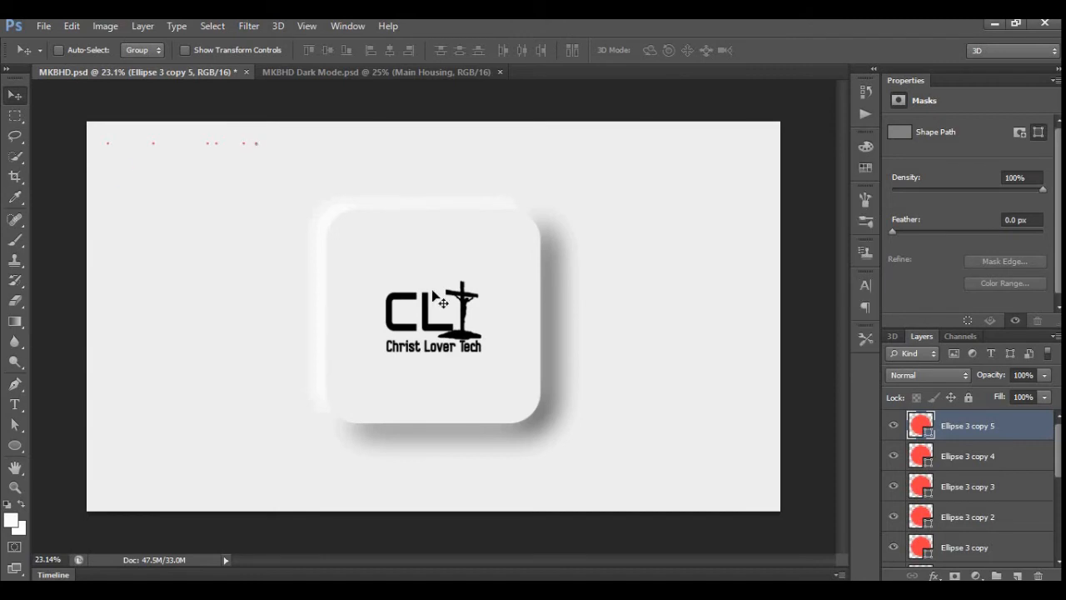
Duplicate the sixth red dot and shift the seventh dot slightly above the row and further right
key("ctrl+j")
key("shift+Up")
key("shift+Up")
key("shift+Right")
key("shift+Right")
key("shift+Right")
key("shift+Right")
key("shift+Right")
key("shift+Right")
Group all seven red dot layers and name the group "Left Waves"
scroll(1015, 538, "down", 3)
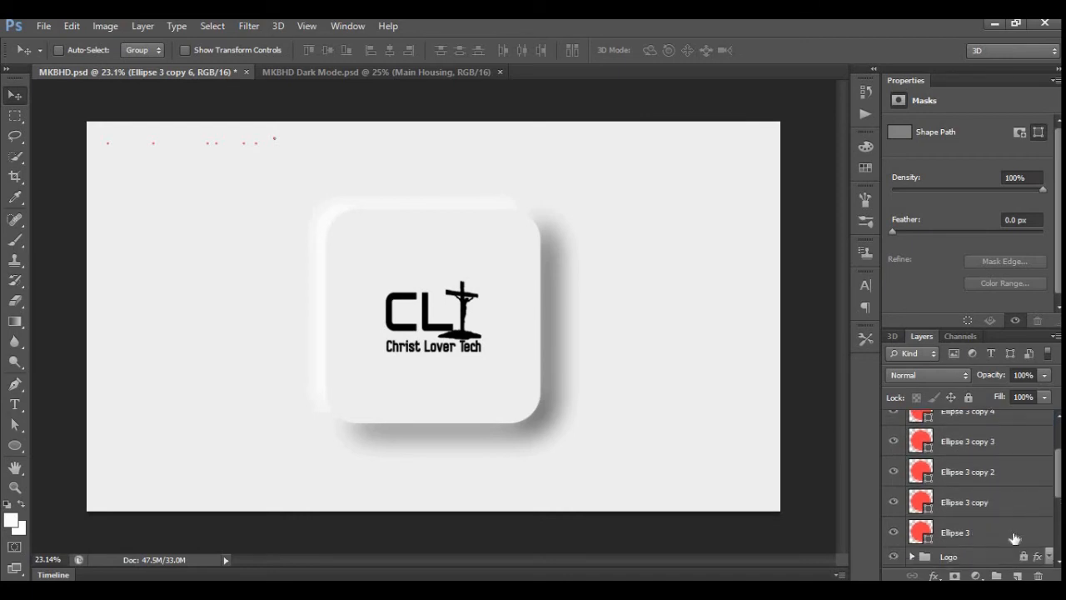
left_click(1015, 533, "shift")
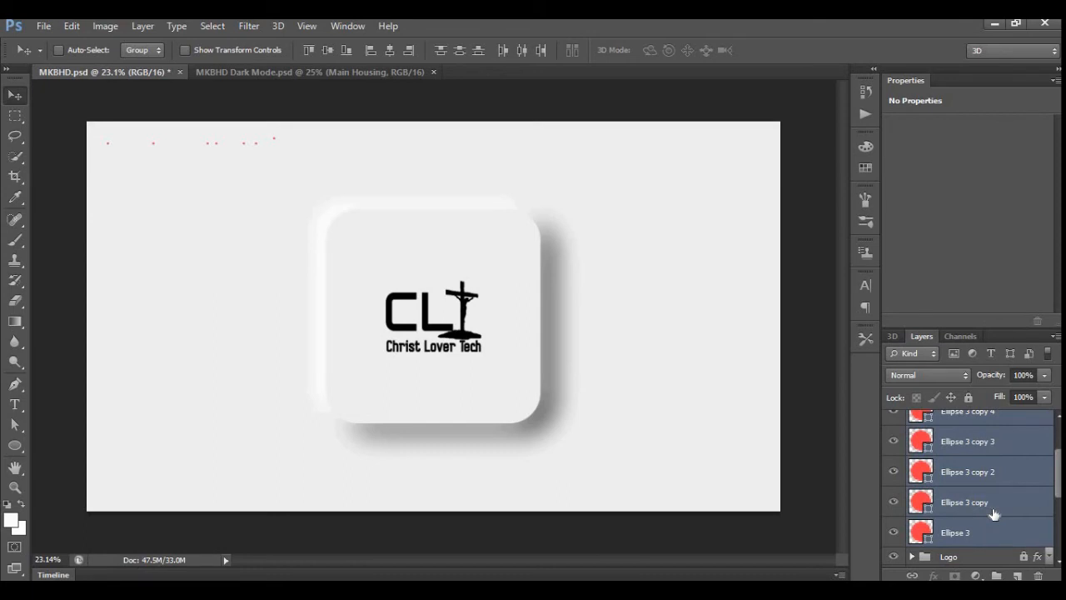
key("ctrl+g")
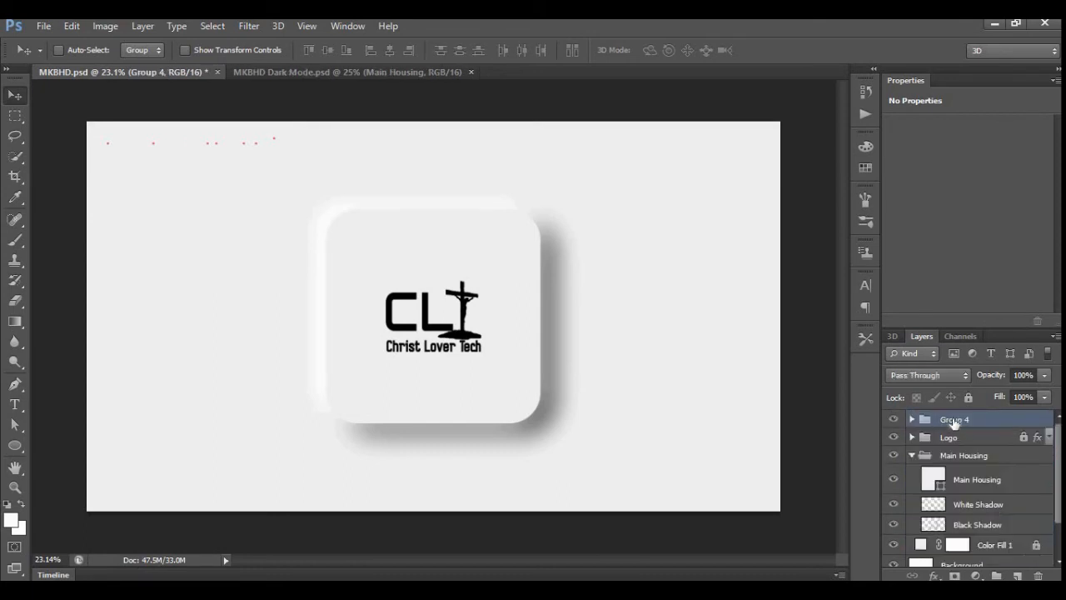
double_click(954, 420)
type("Waves")
key("Home")
type("Left")
key("Return")
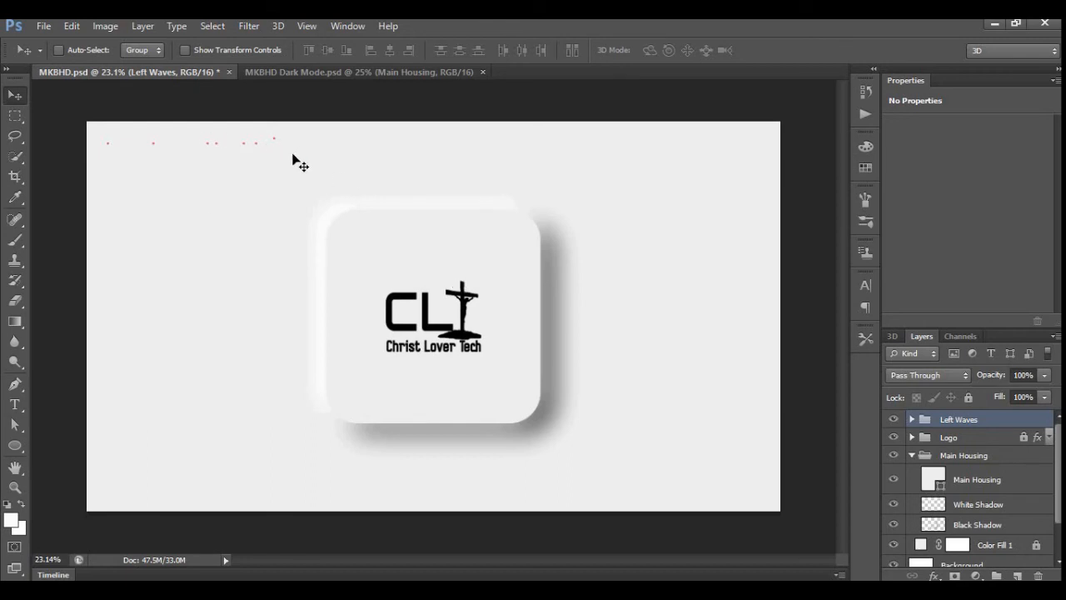
Duplicate the "Left Waves" group and flip the copy horizontally
key("u")
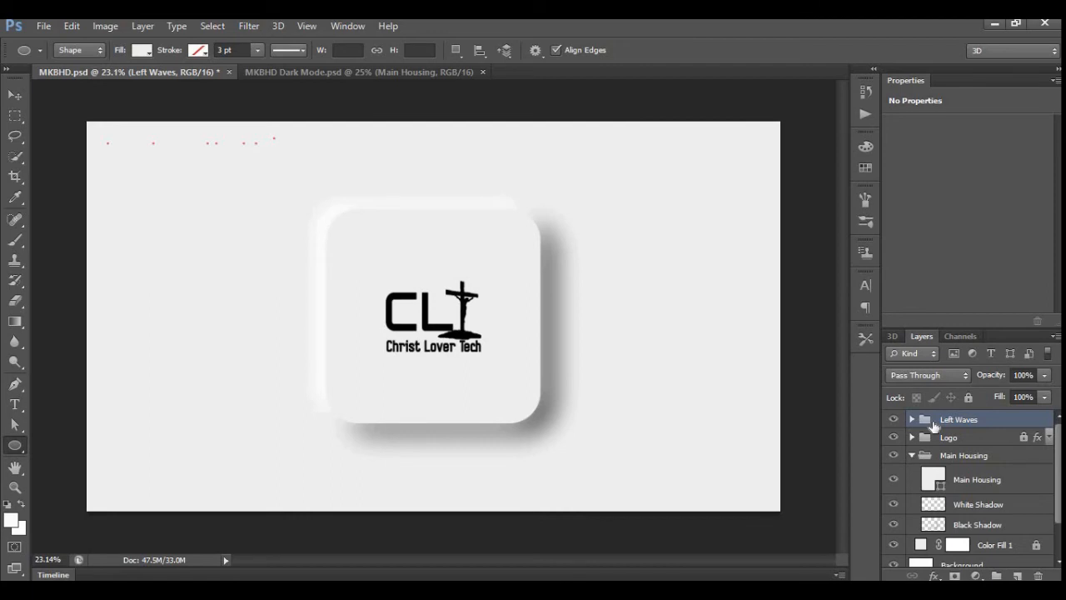
key("ctrl+j")
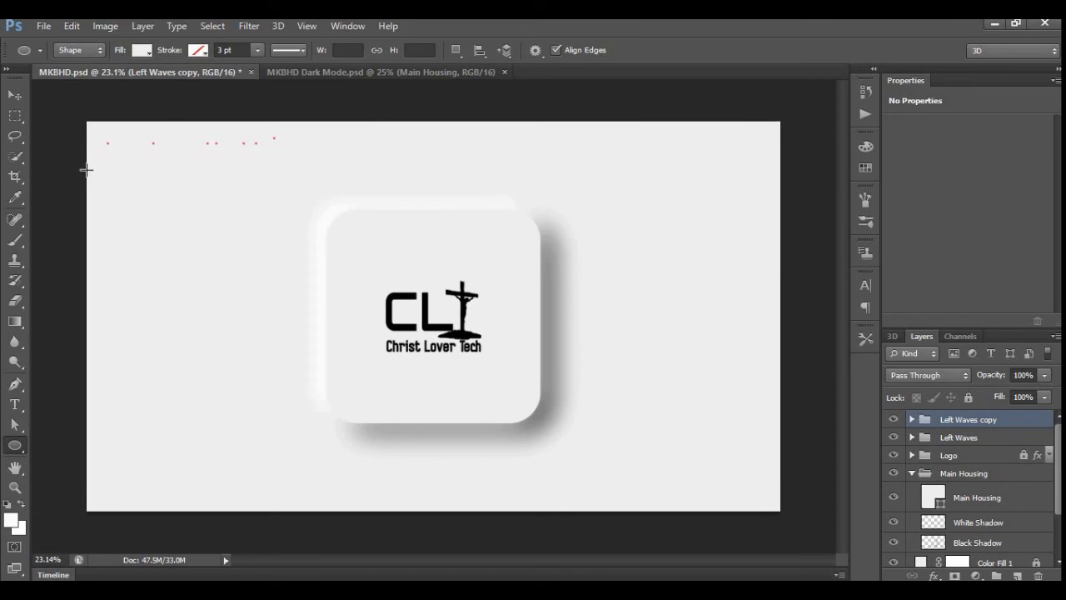
left_click(45, 26)
left_click(72, 25)
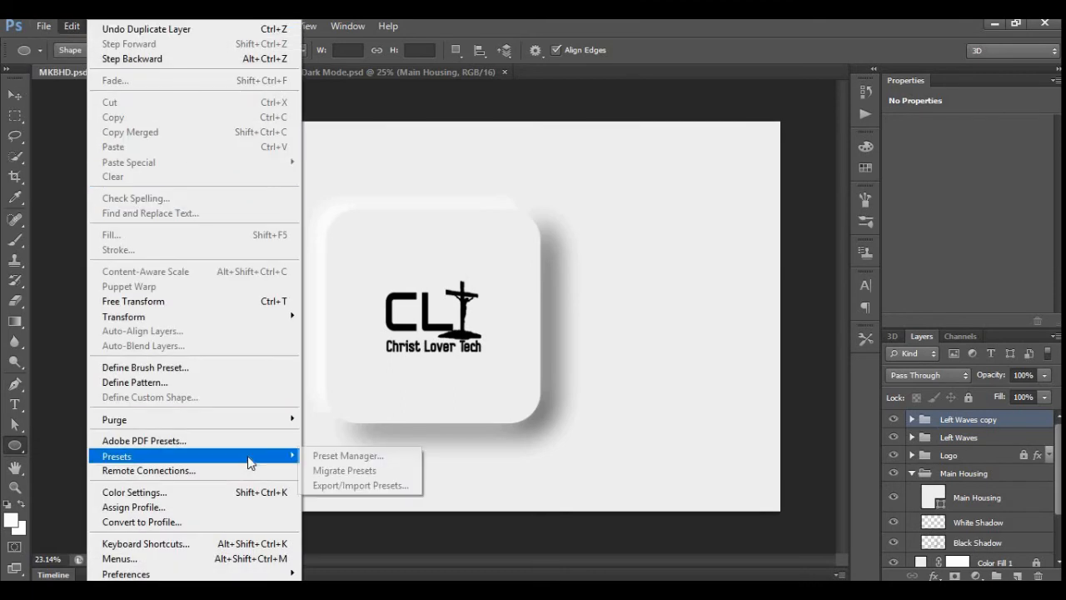
mouse_move(249, 311)
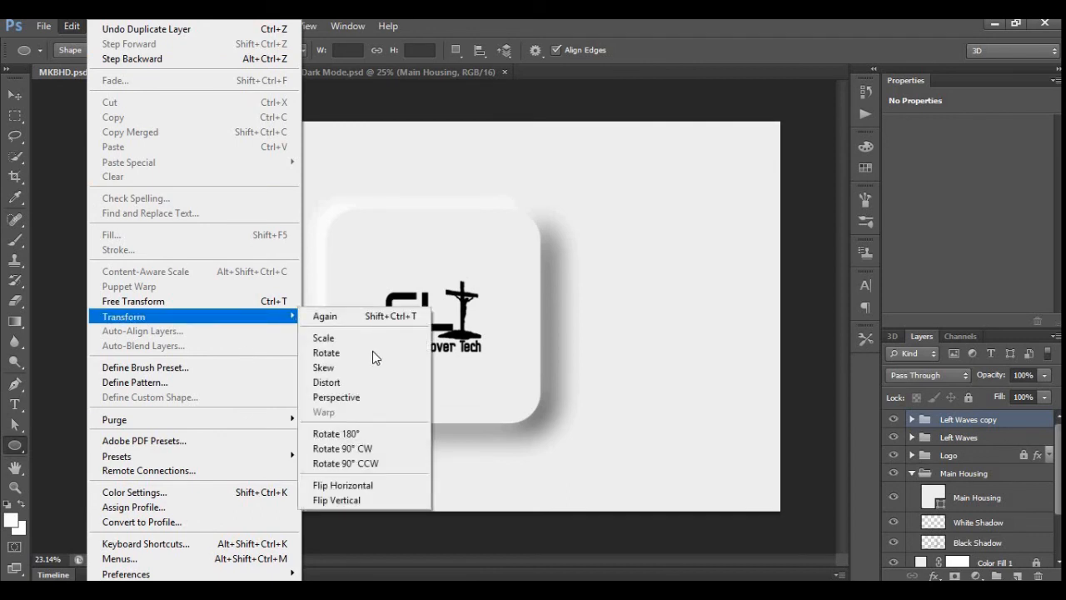
left_click(376, 484)
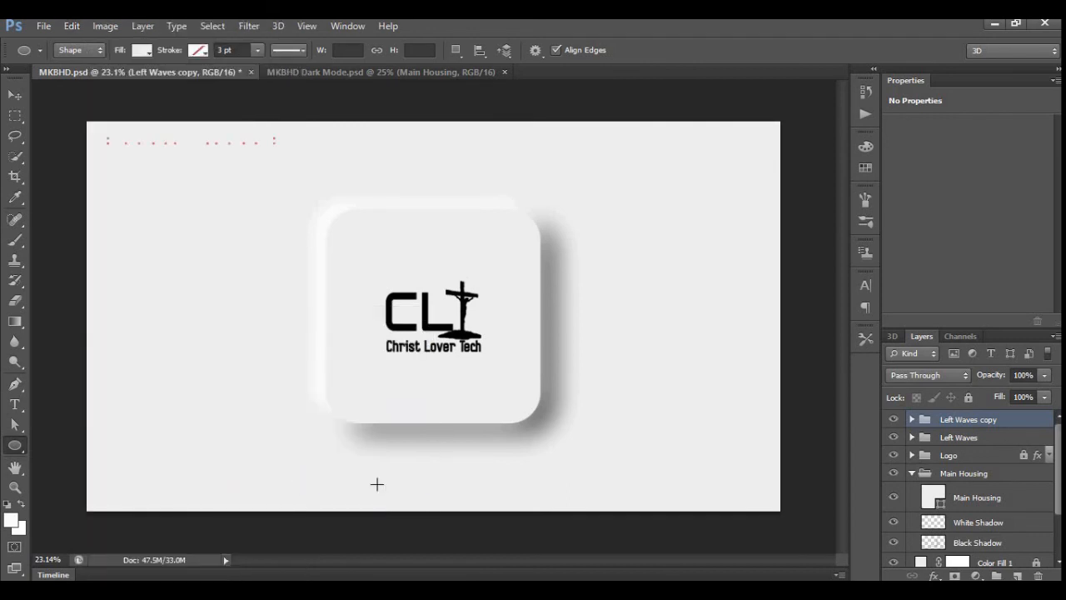
Move the flipped dot group across to the canvas's upper-right area and rename it "Right Waves"
left_click(23, 92)
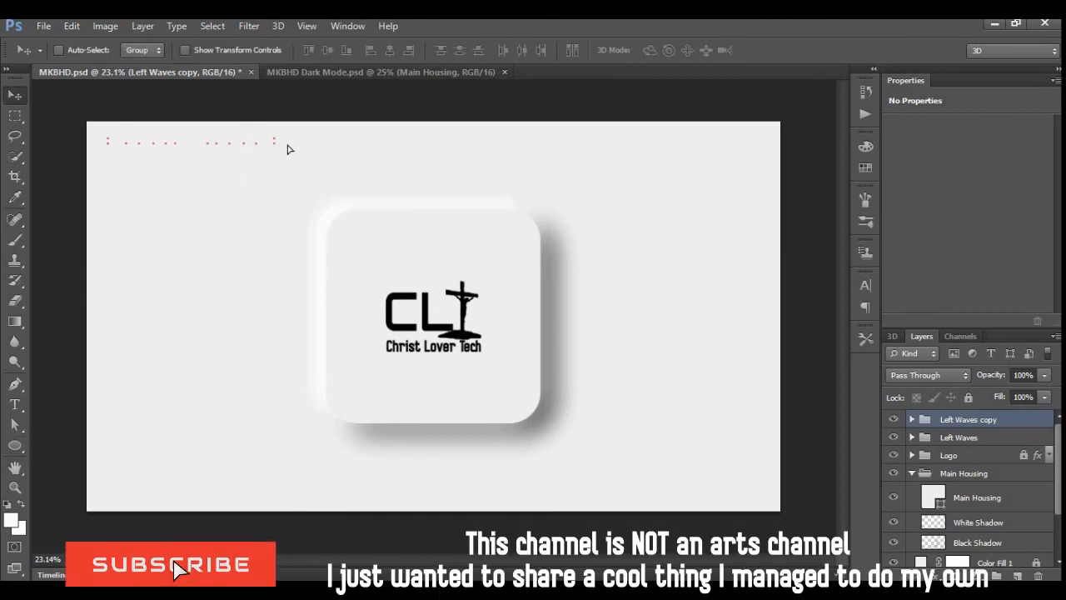
left_click_drag(344, 164, 746, 170)
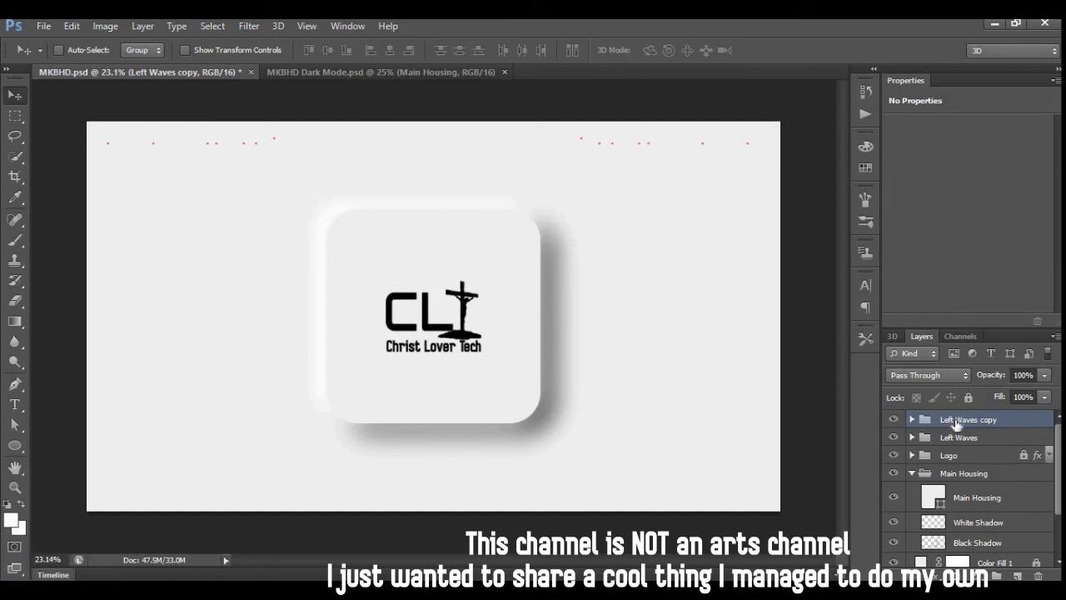
double_click(958, 423)
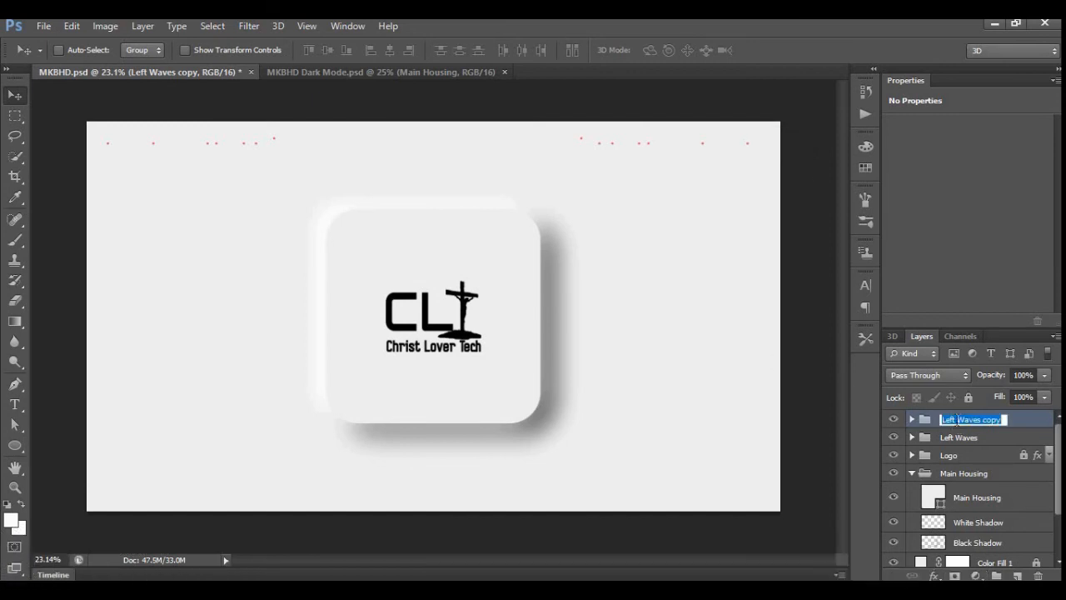
type("Right Waves")
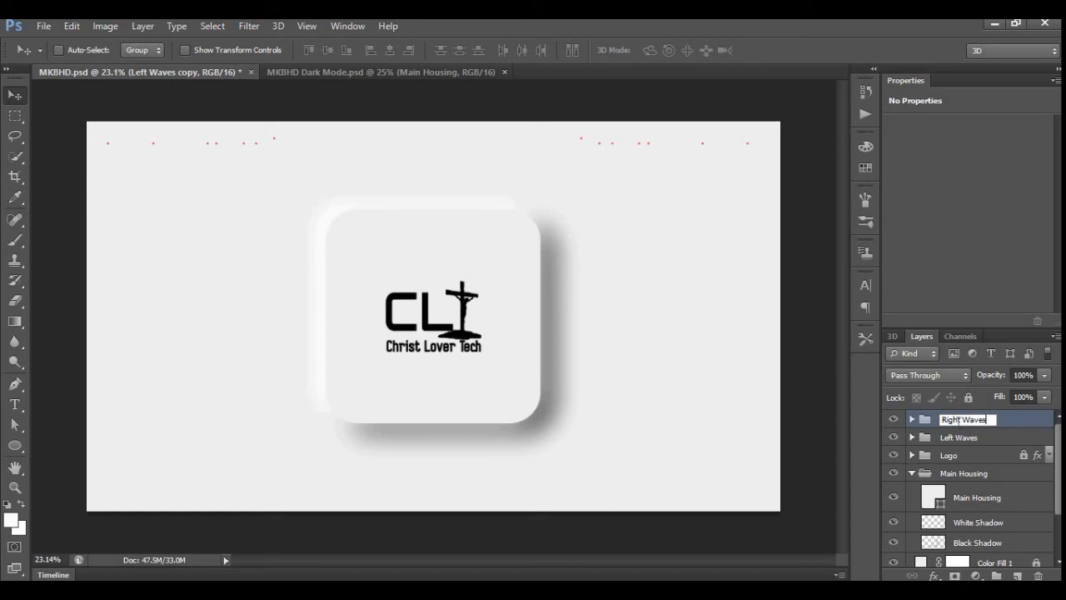
key("Return")
left_click(15, 446)
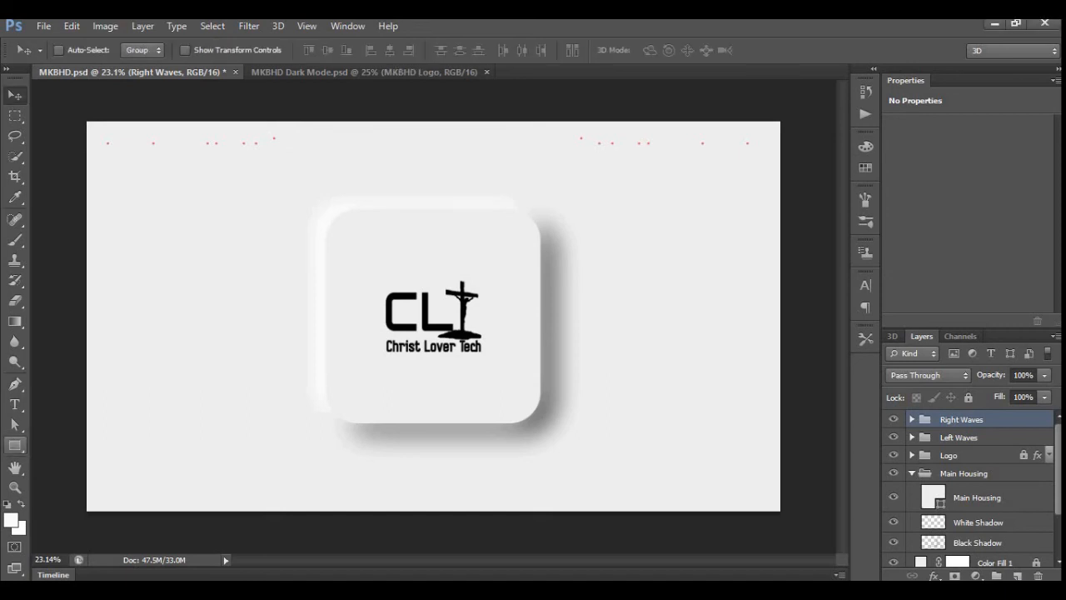
left_click(14, 448)
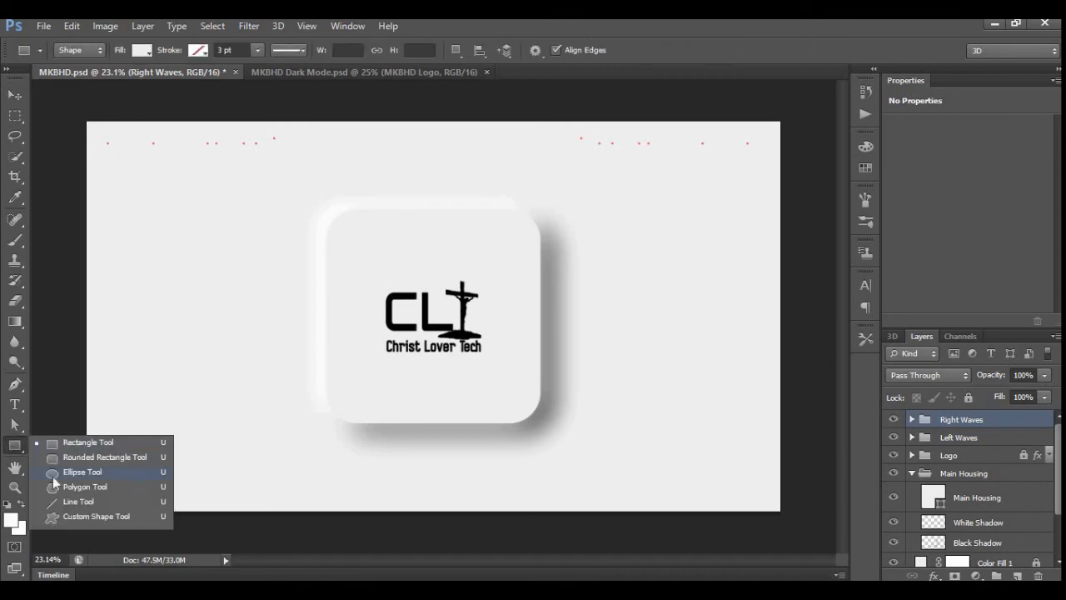
left_click(53, 472)
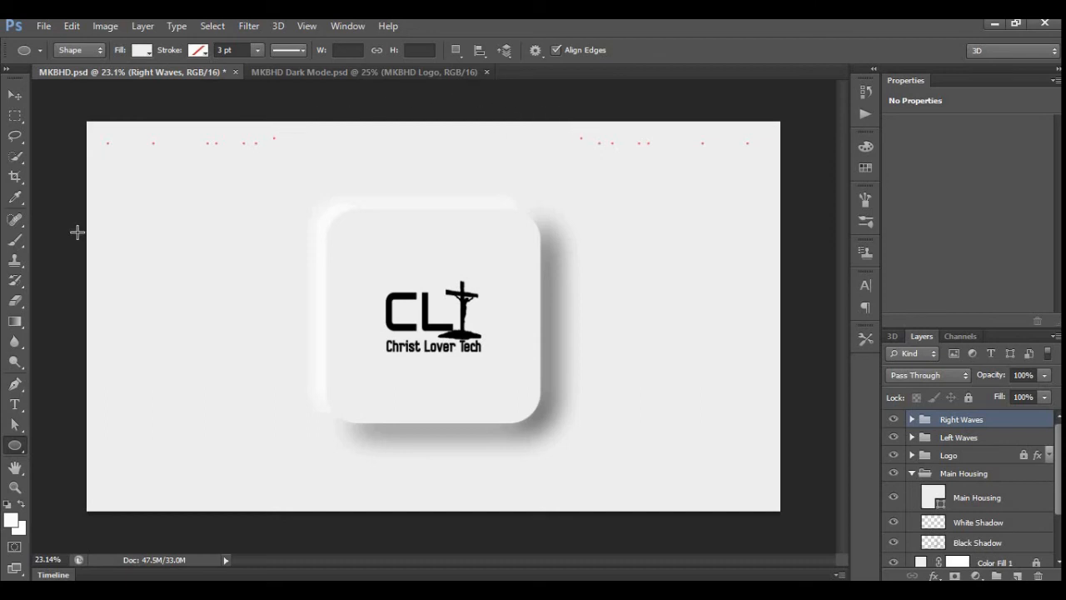
left_click(15, 384)
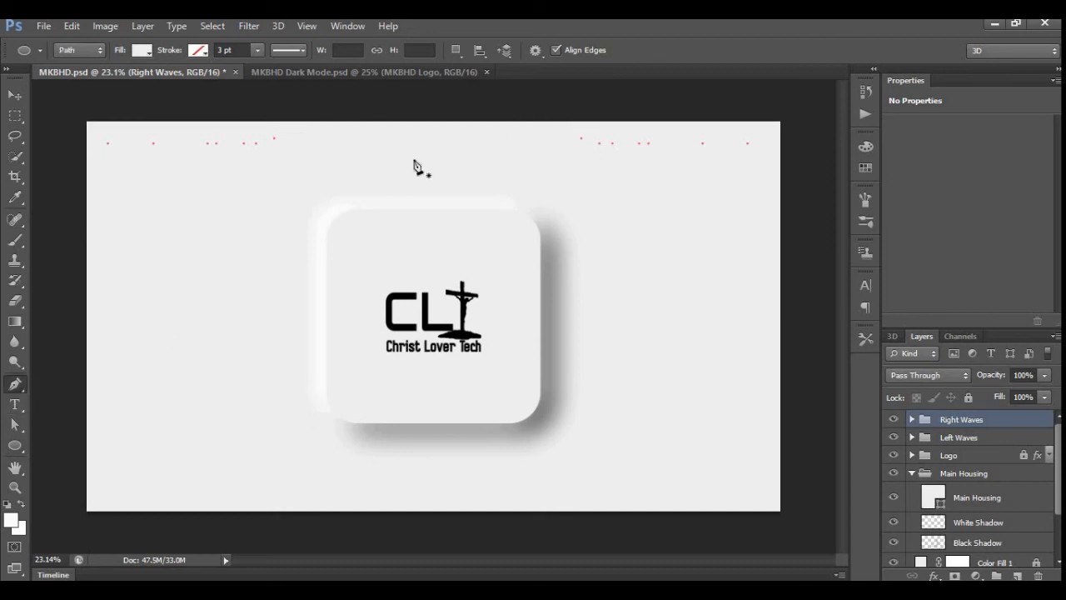
left_click(242, 144)
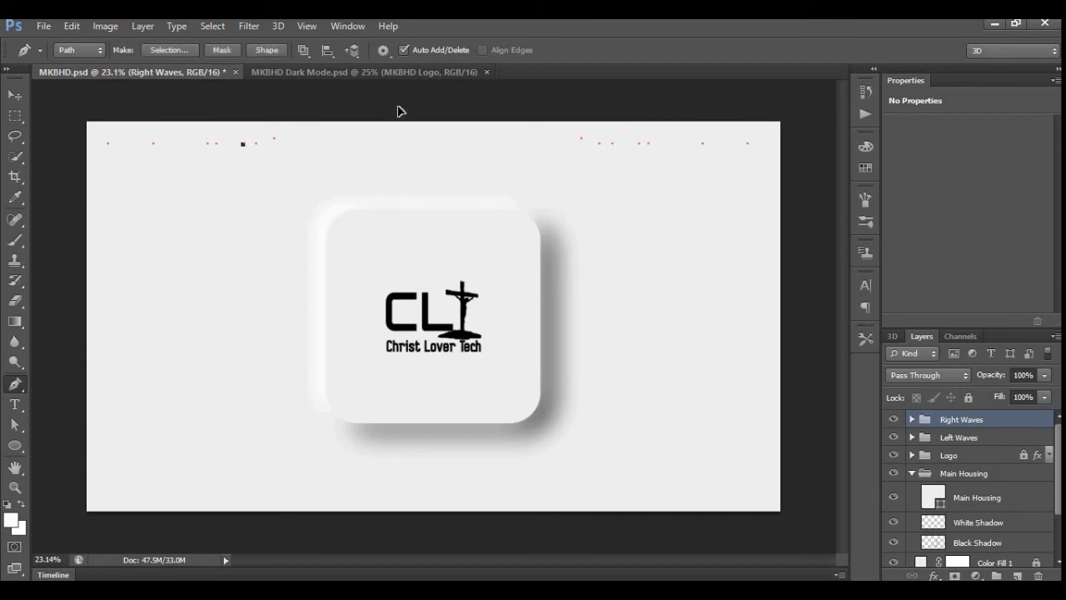
left_click_drag(394, 108, 460, 77)
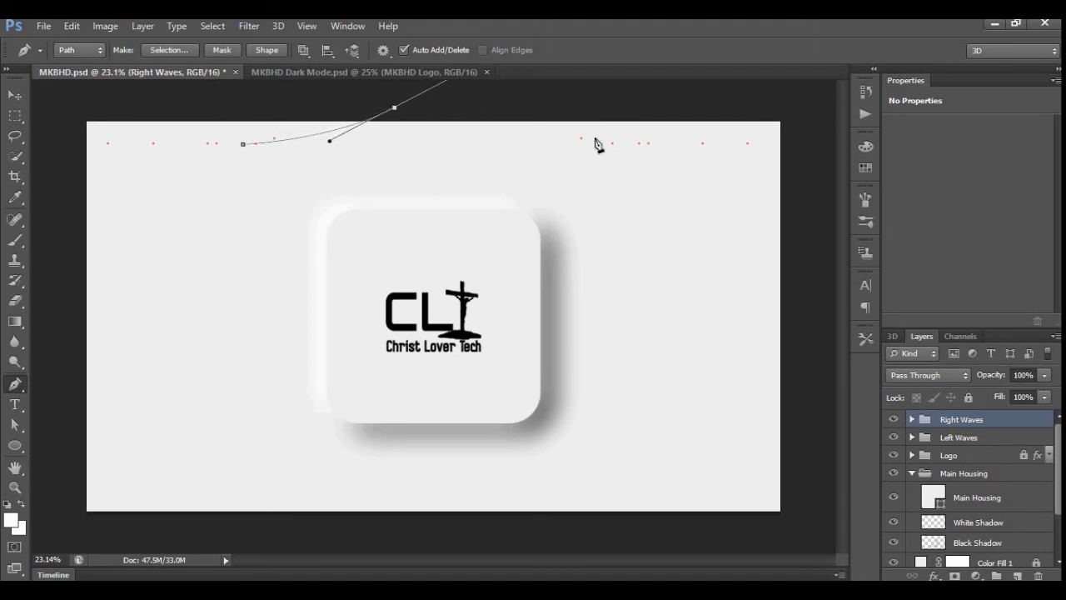
left_click_drag(596, 143, 673, 164)
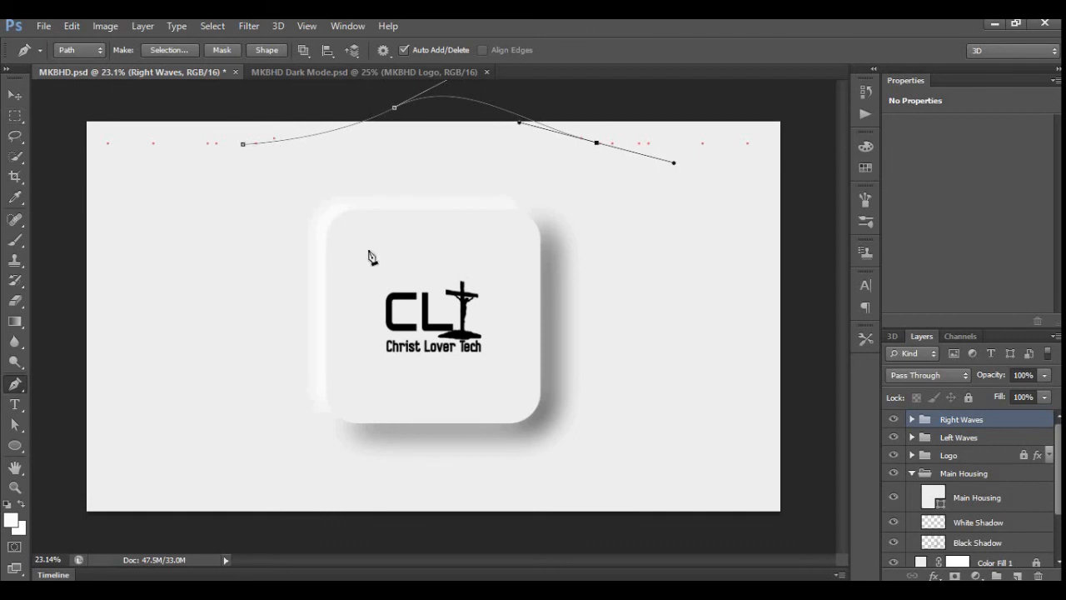
key("BackSpace")
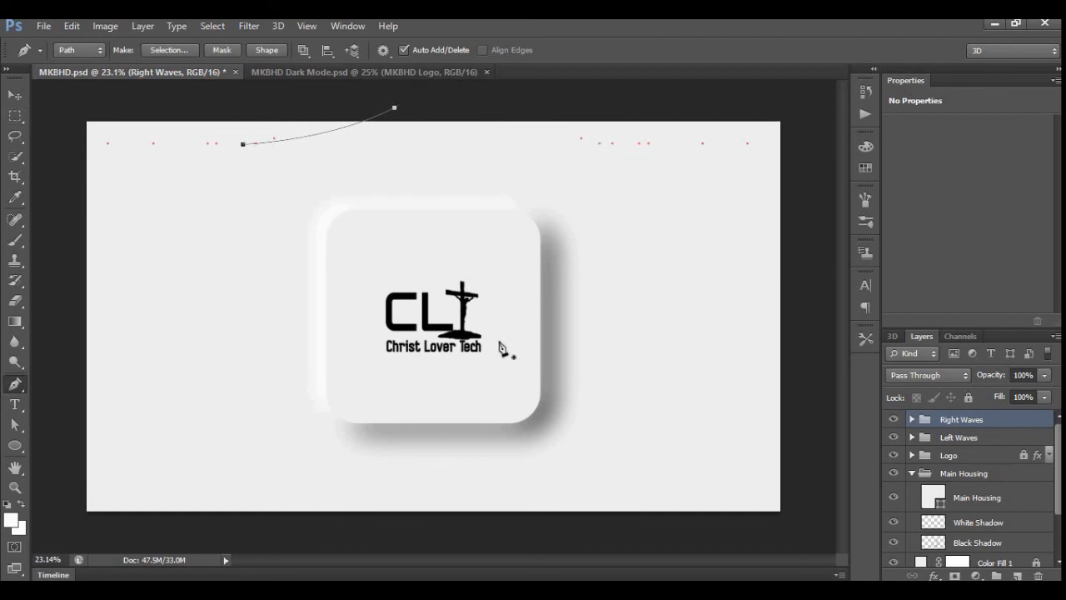
key("BackSpace")
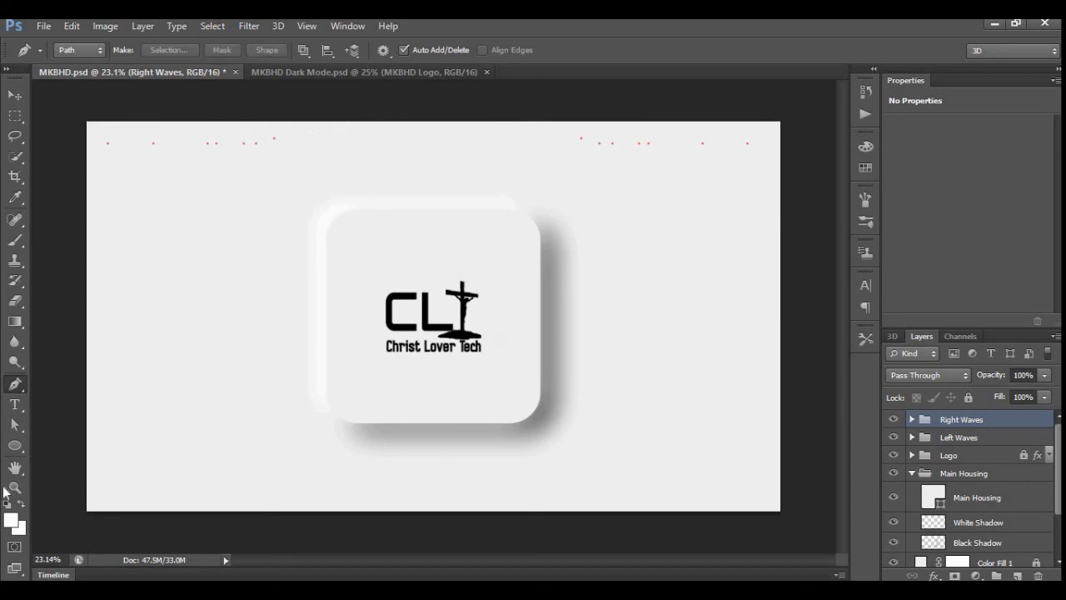
Fill the new 13 px circle in the Waves group with red and move it behind the rounded square
left_click(17, 447)
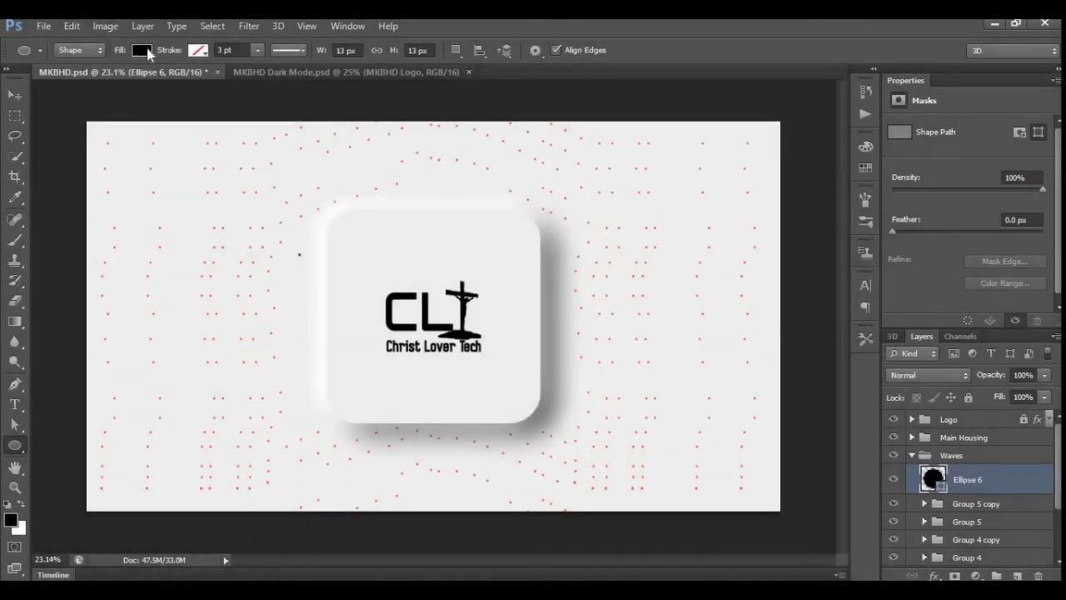
left_click(146, 49)
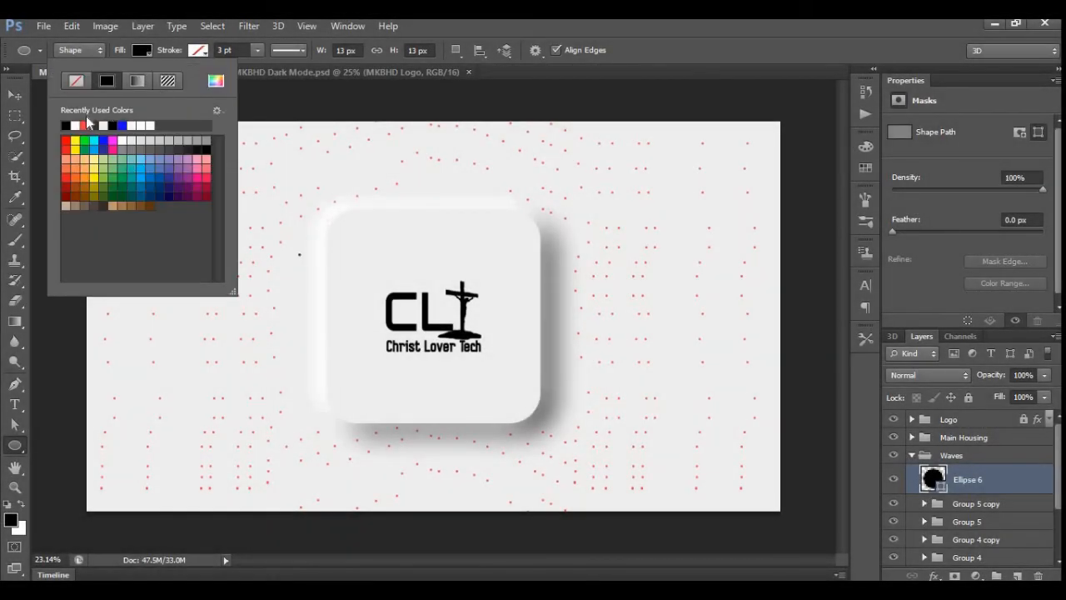
left_click(150, 51)
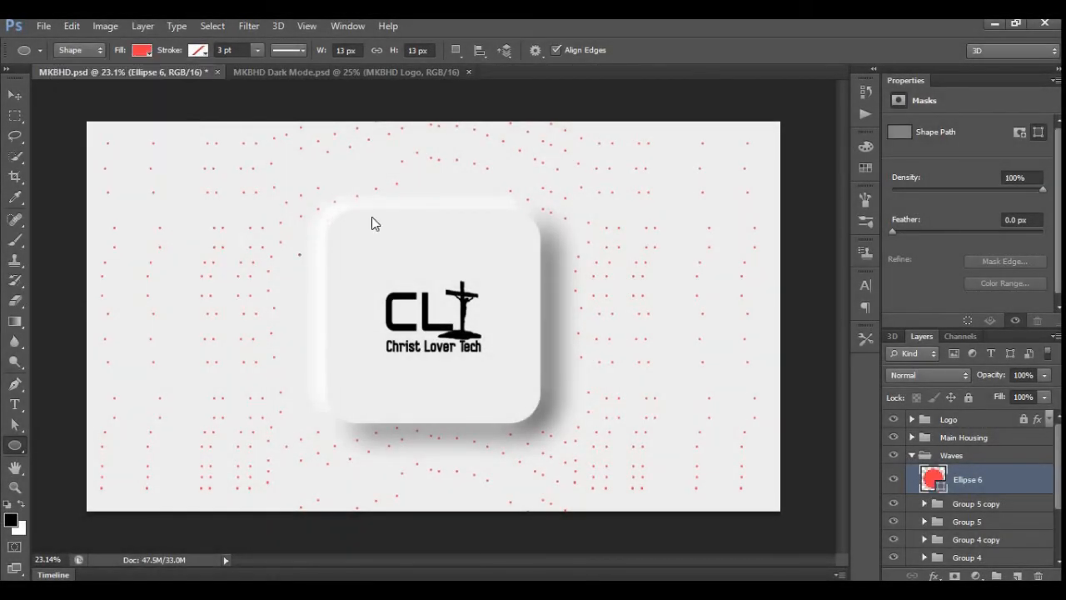
left_click(15, 94)
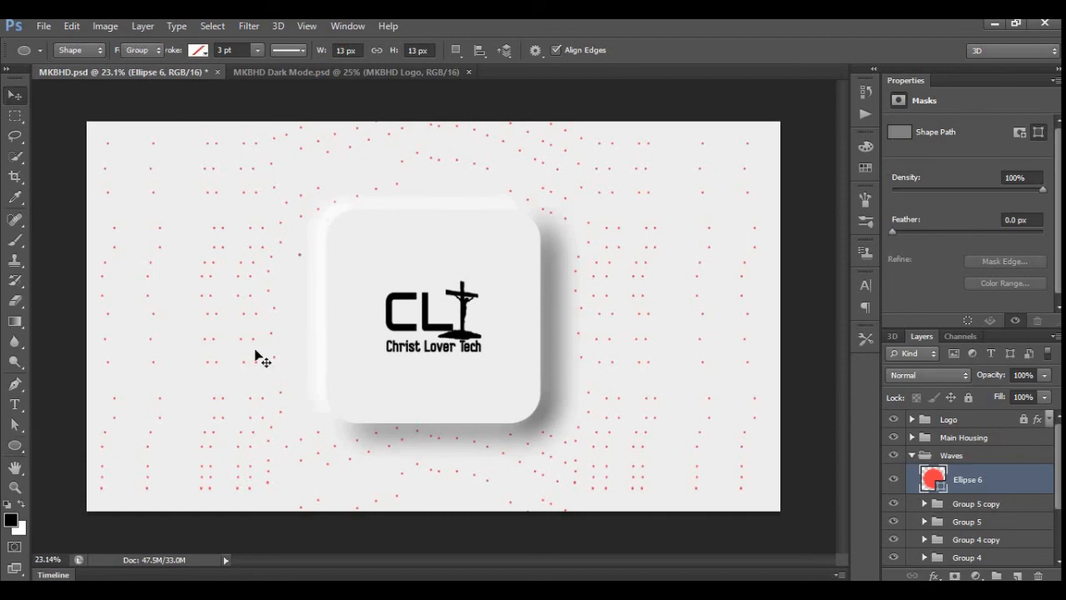
left_click_drag(331, 269, 393, 281)
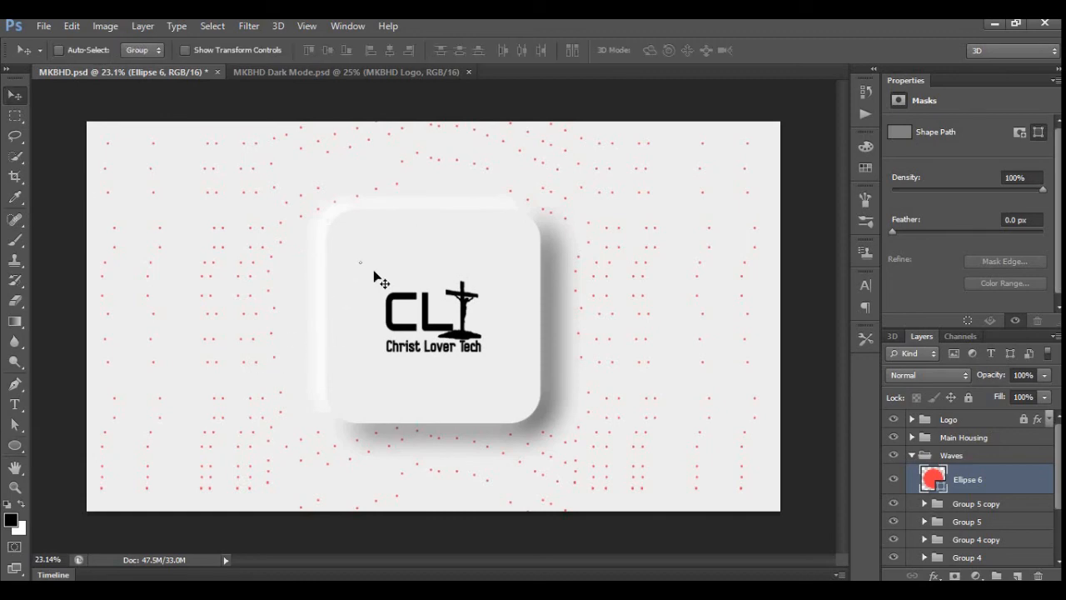
Select the Main Housing shape inside its group and switch its fill to a linear gradient
left_click(962, 455)
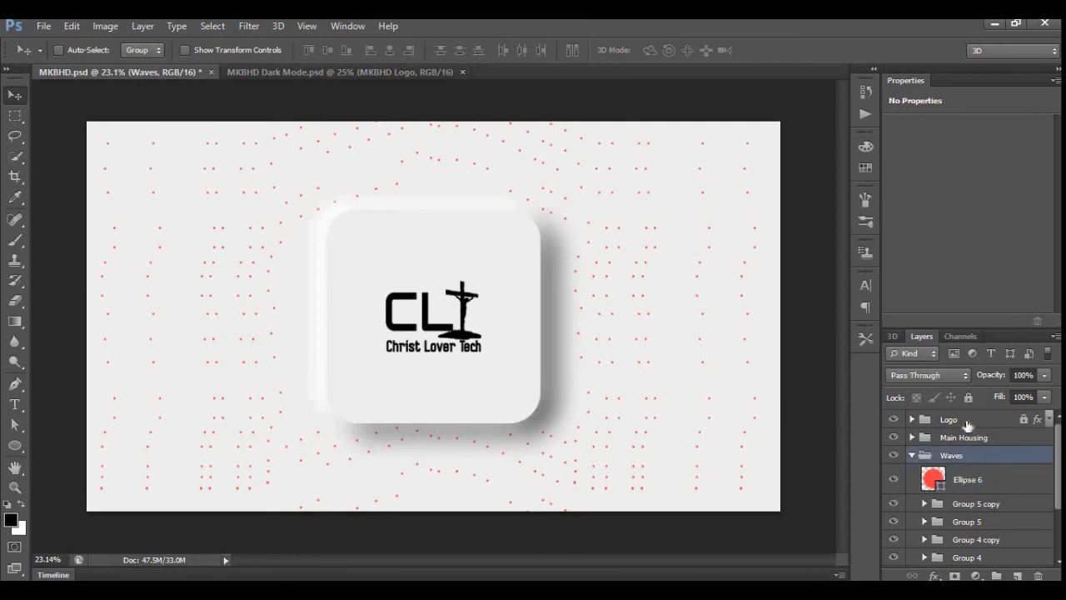
left_click(912, 437)
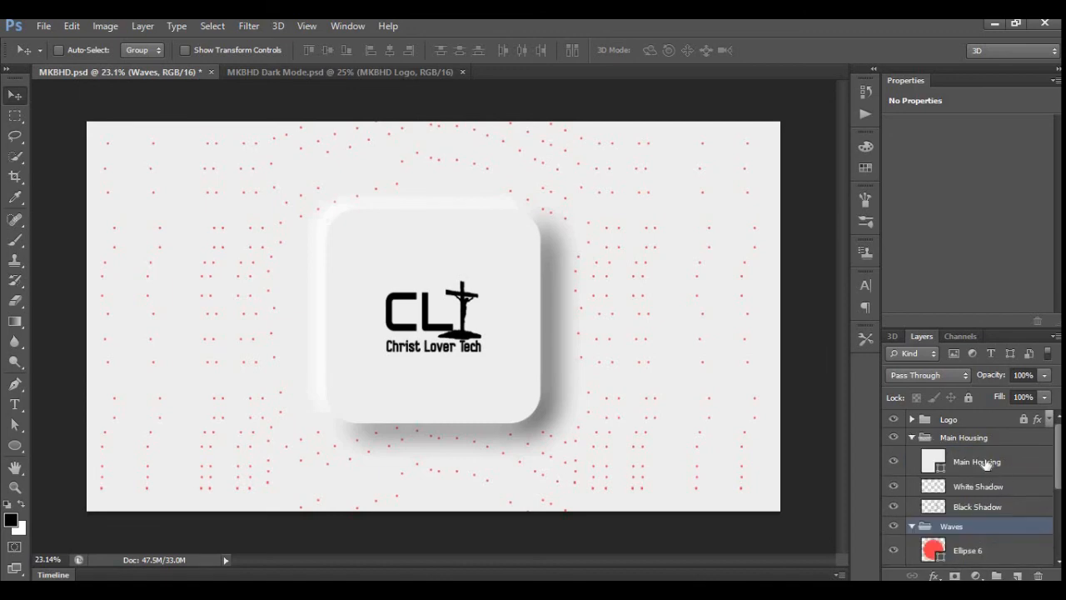
left_click(986, 463)
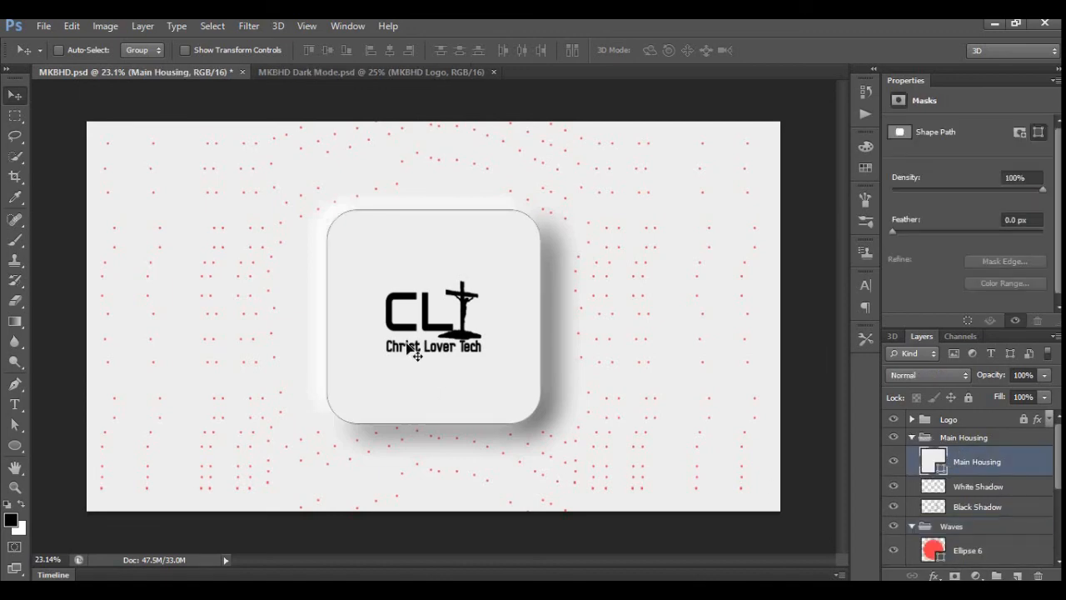
left_click(15, 446)
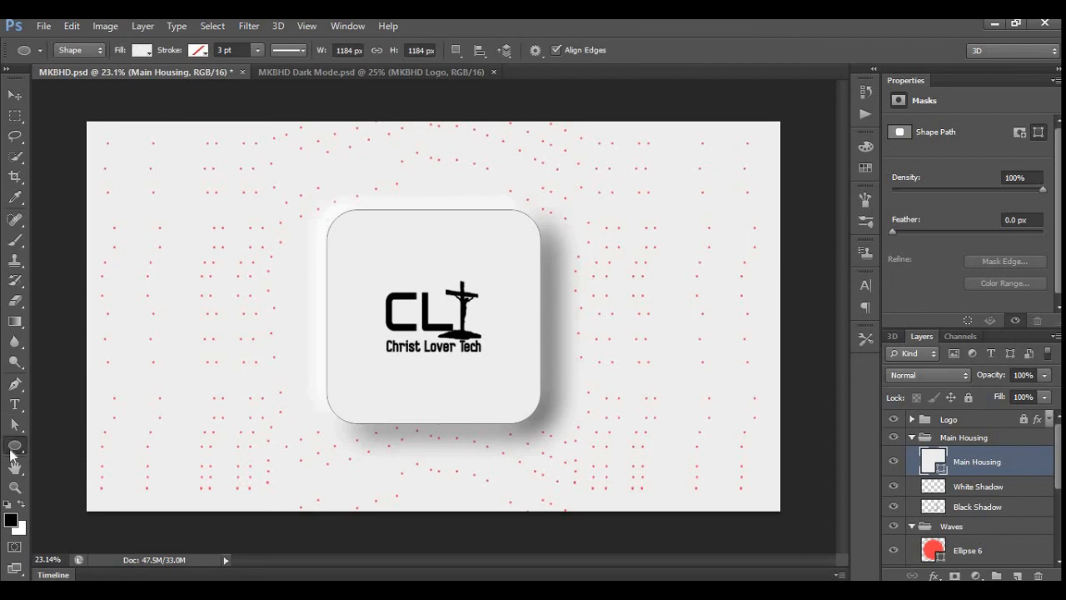
left_click(149, 54)
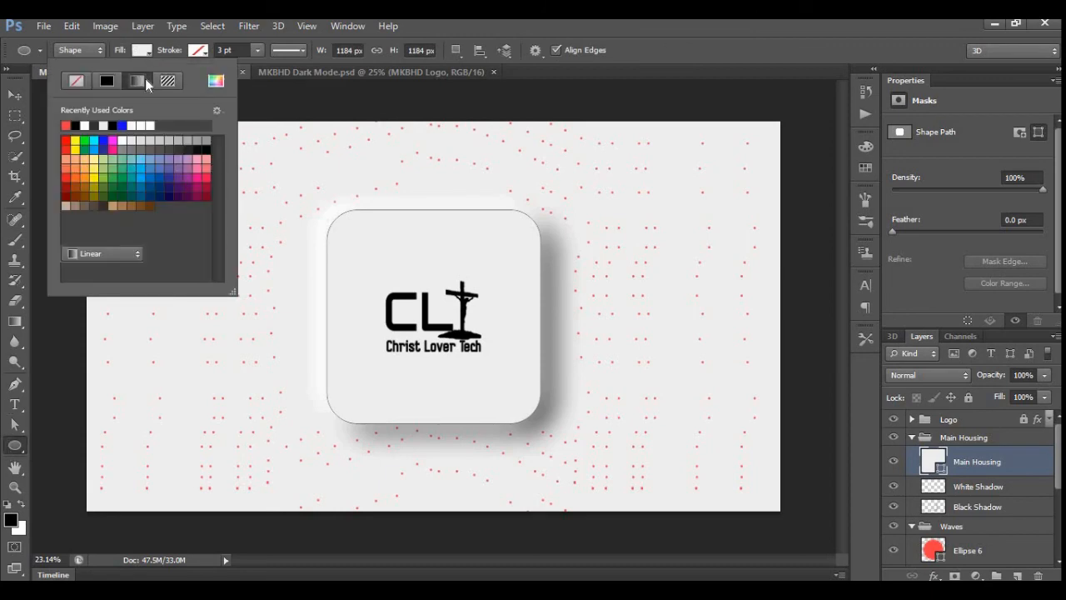
left_click(145, 79)
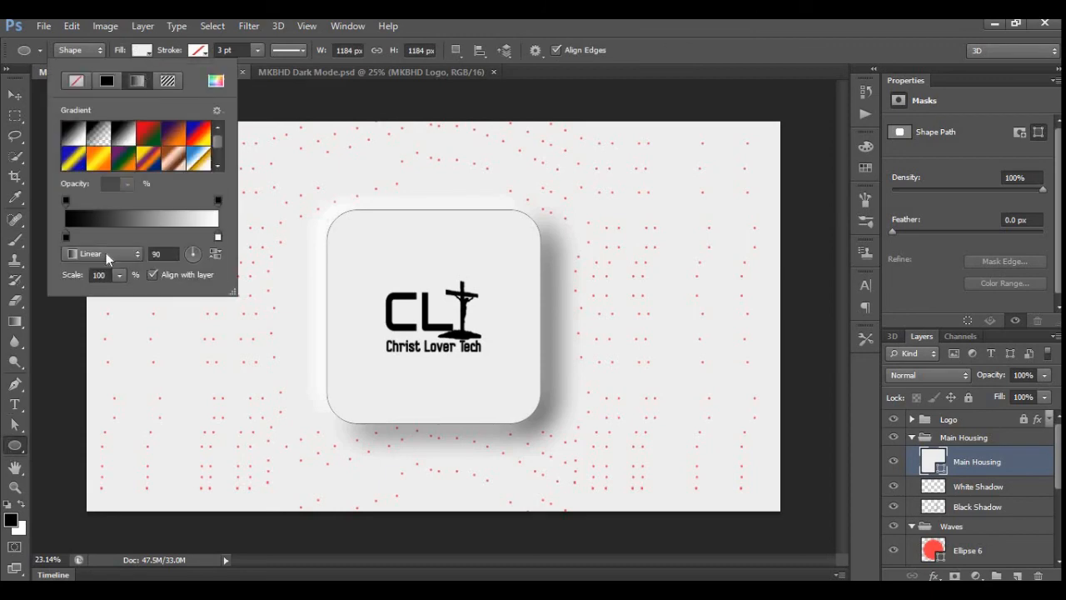
Set the black starting colour stop of the Main Housing gradient to f1f1f1
double_click(65, 235)
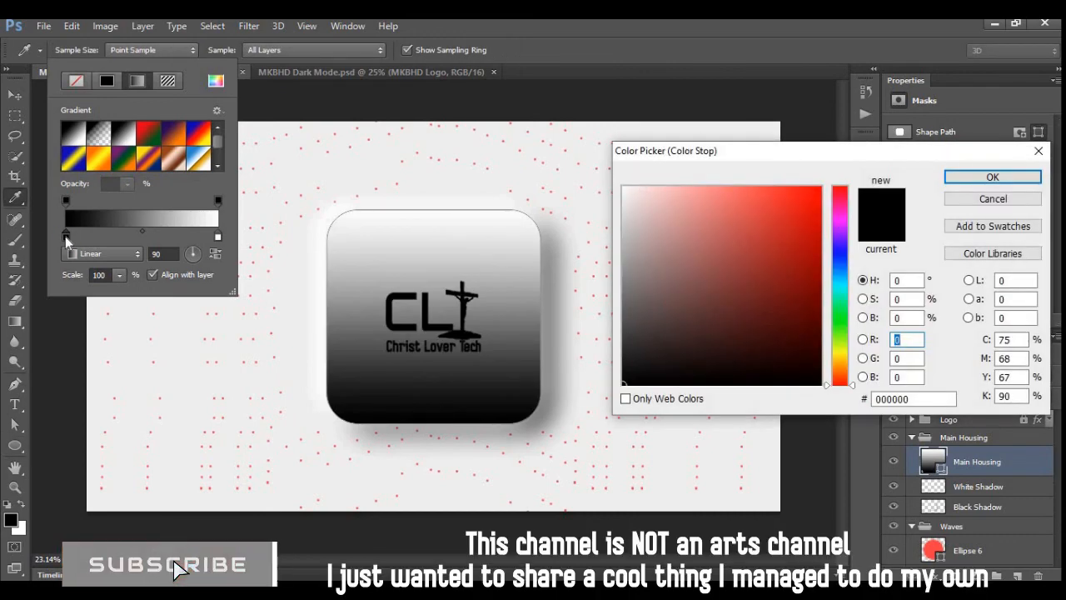
left_click(921, 403)
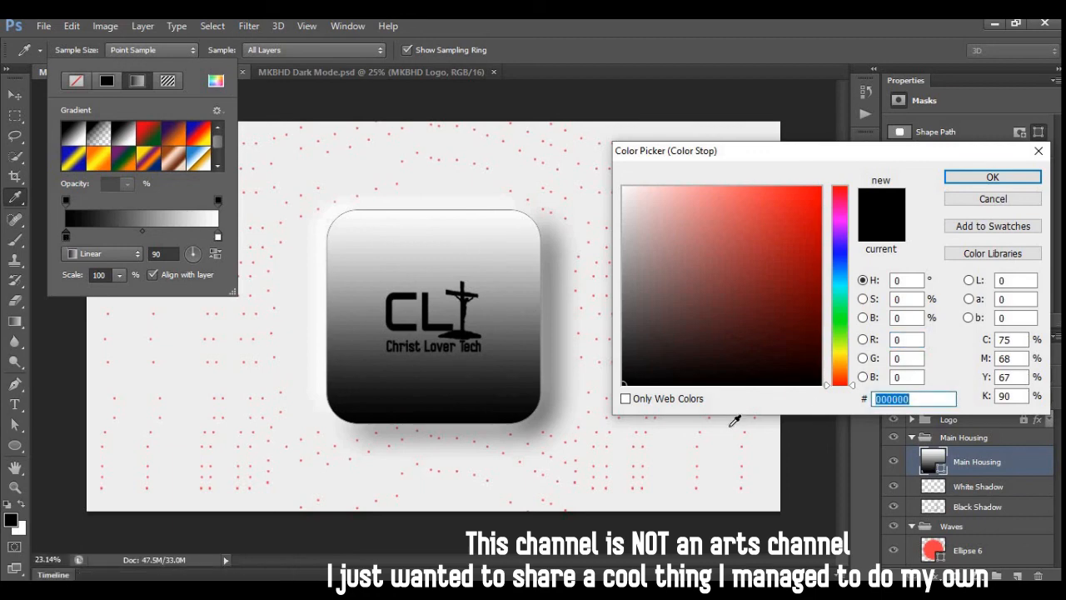
type("f1f1f1")
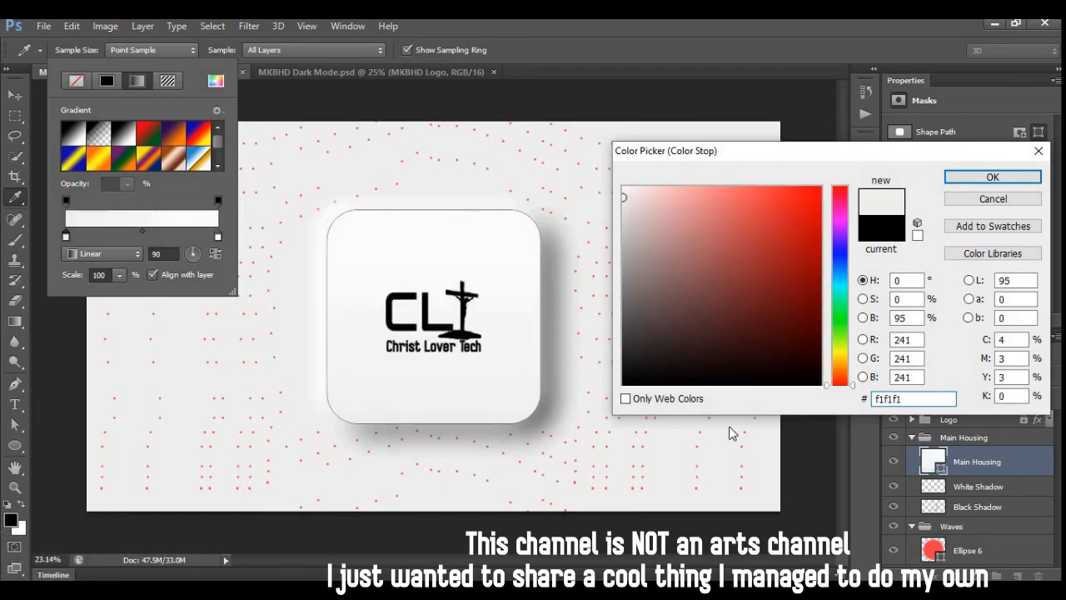
key("Return")
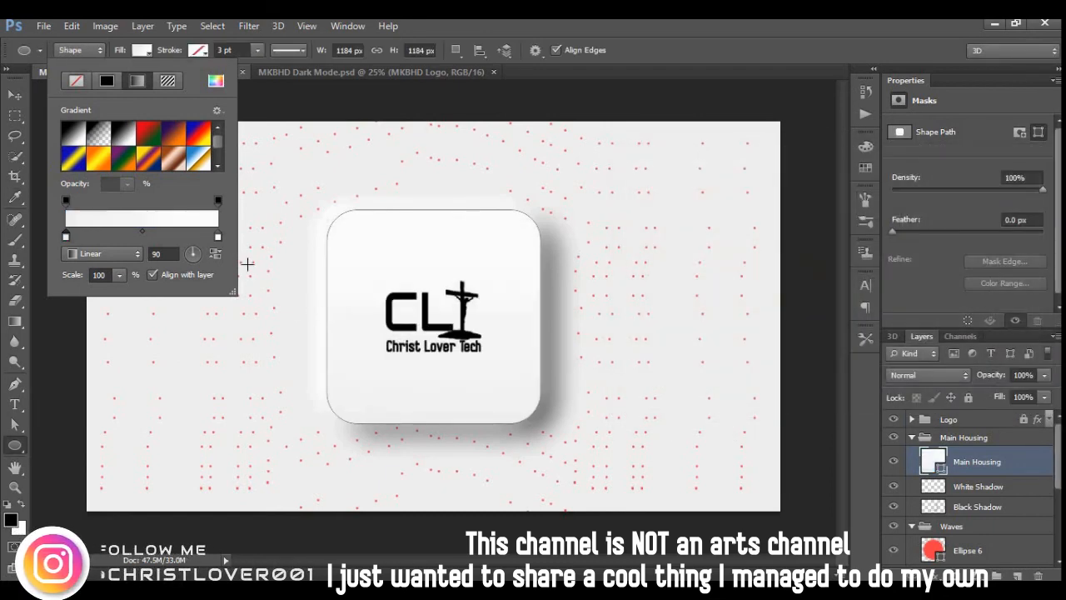
Set the white ending colour stop of the Main Housing gradient to f0f0f0
left_click(217, 236)
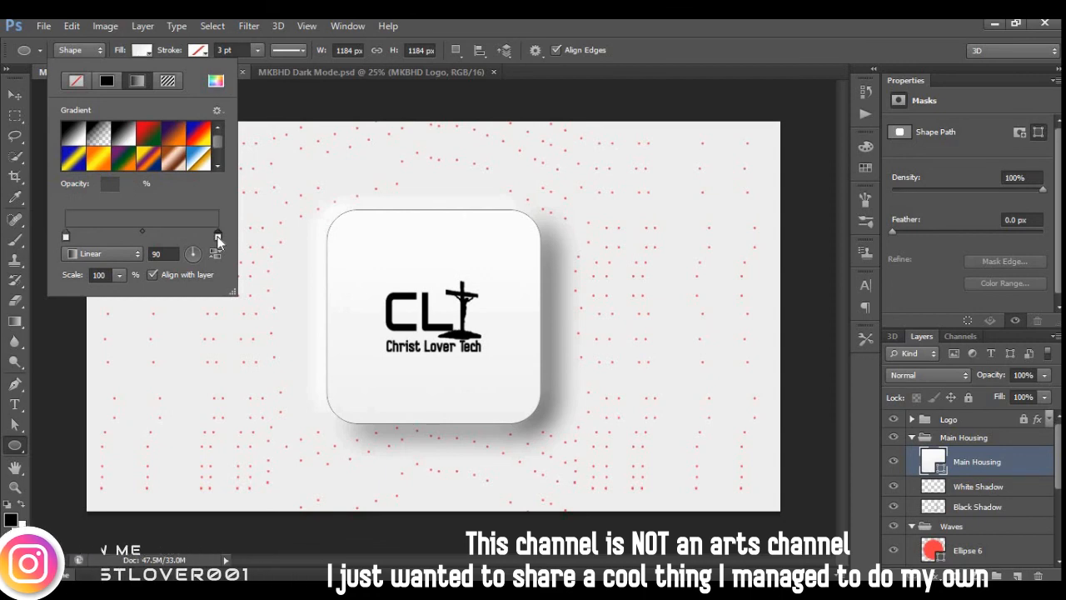
double_click(217, 236)
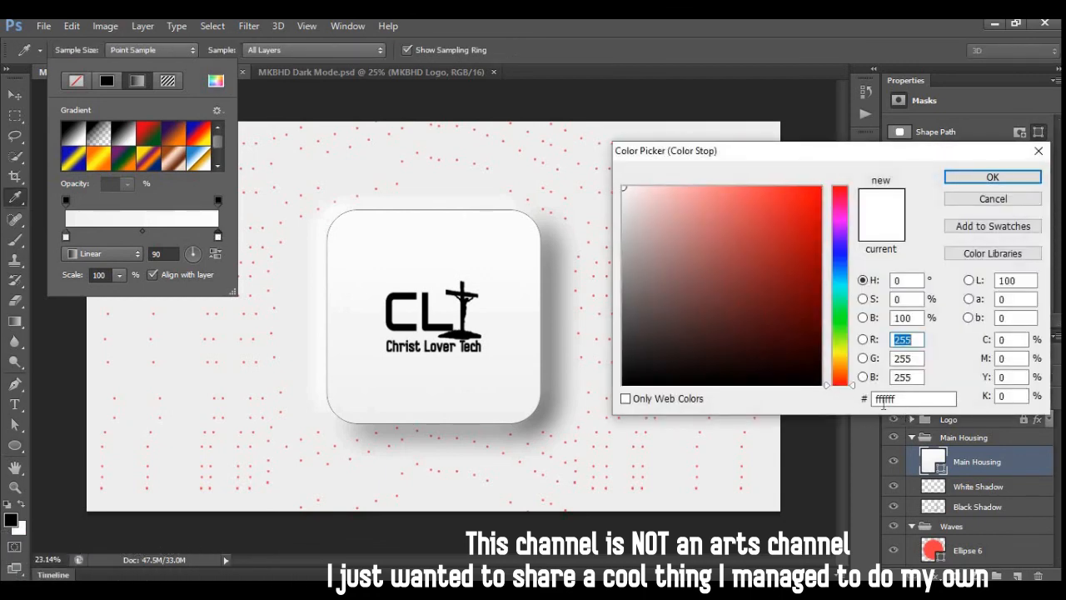
double_click(882, 399)
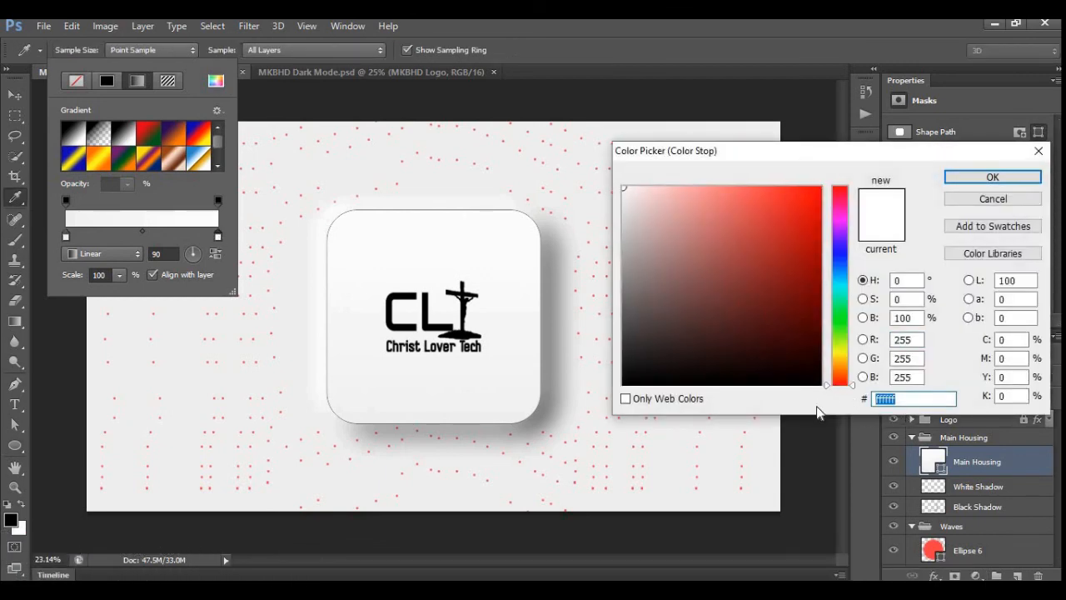
type("f0")
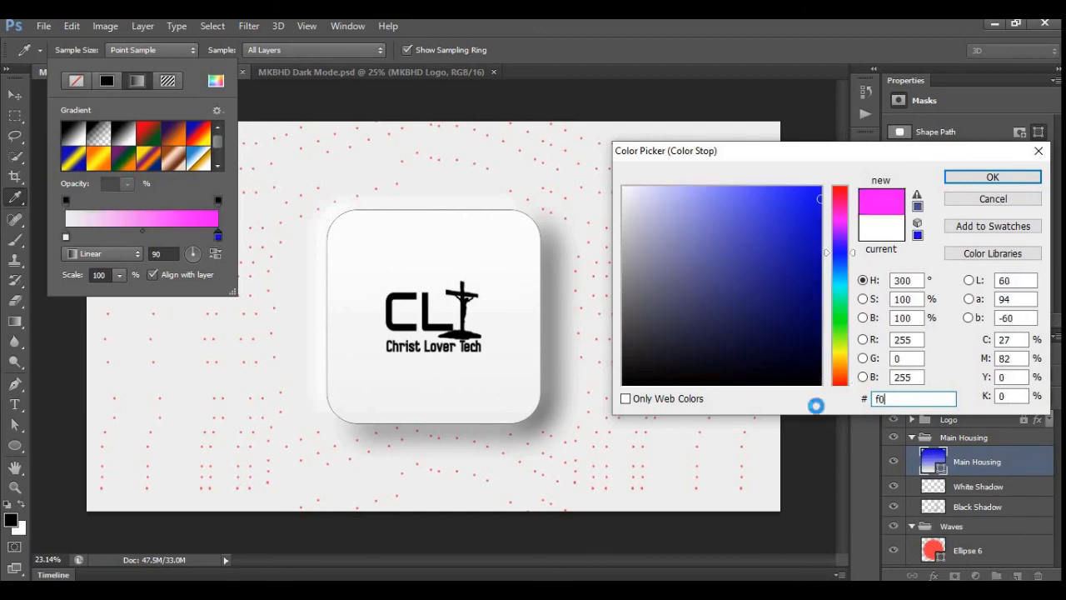
type("f0f0")
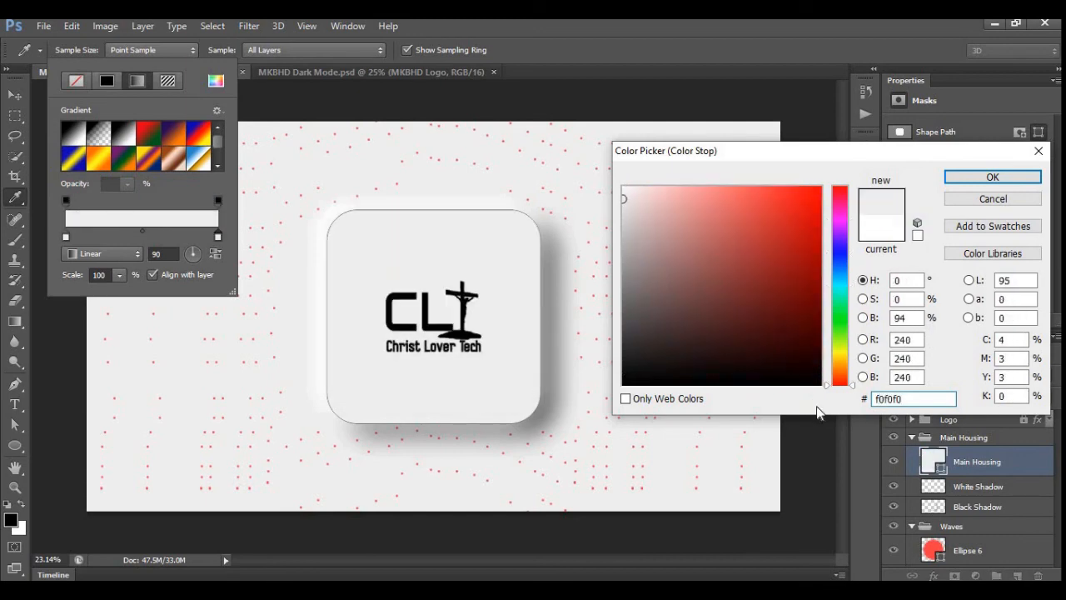
key("Return")
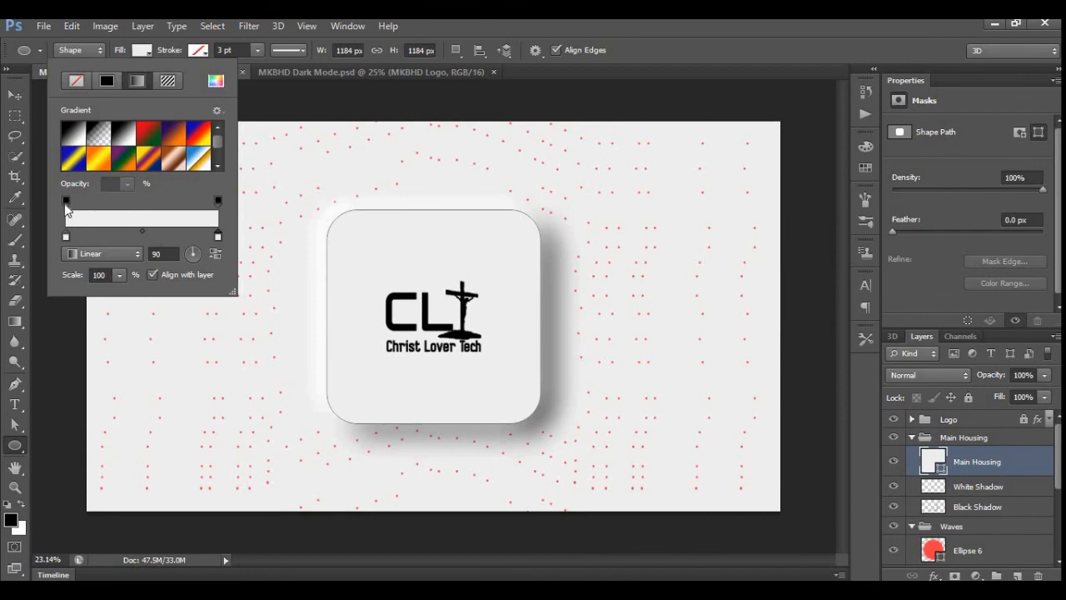
Set the opacity of the Main Housing gradient's starting stop to 0%
left_click(66, 200)
type("0")
key("Return")
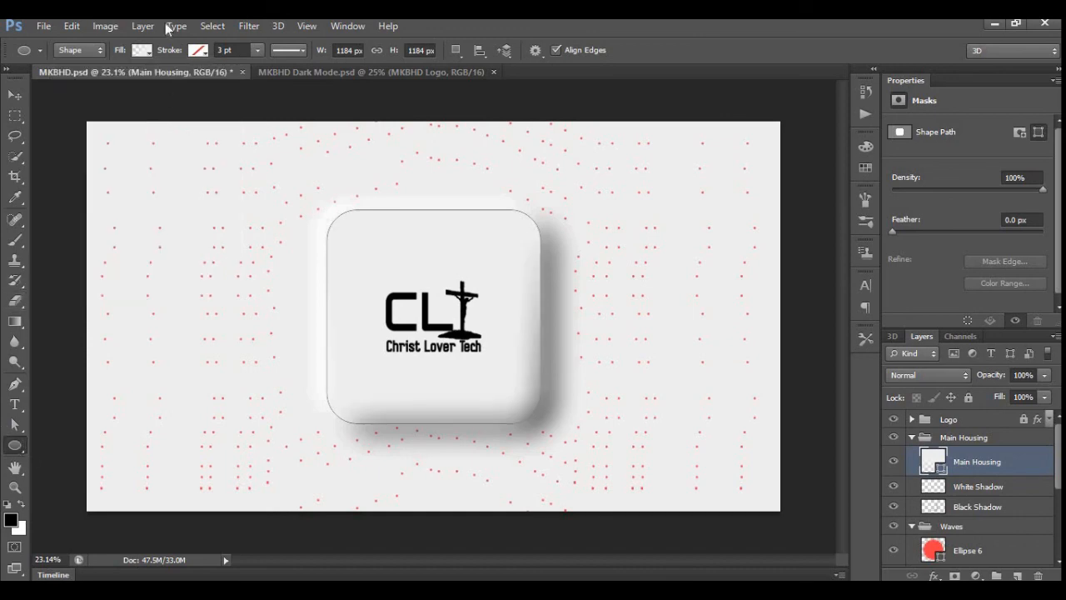
Change the Main Housing fill's gradient type from linear to Radial
left_click(143, 50)
left_click(123, 253)
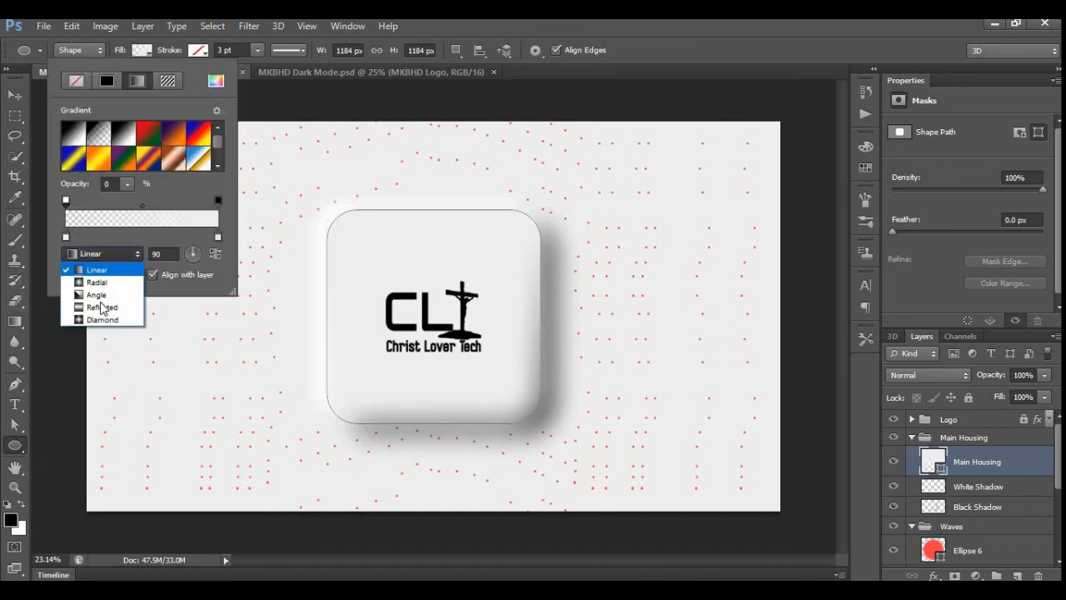
left_click(100, 283)
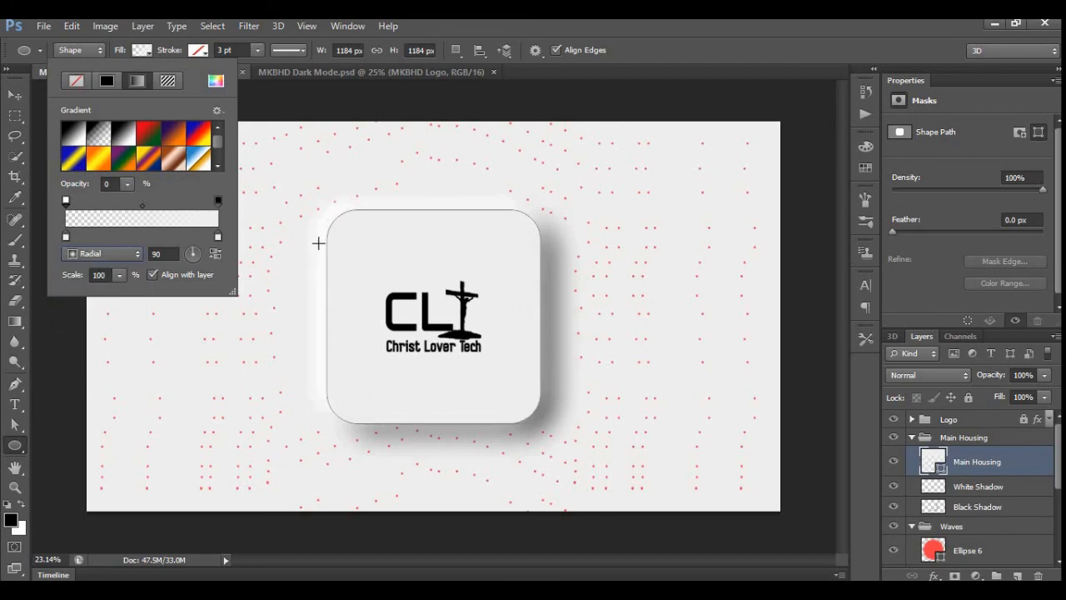
left_click_drag(106, 203, 121, 207)
Move the red Ellipse 6 dot behind the translucent housing to a spot just above the logo
left_click(13, 96)
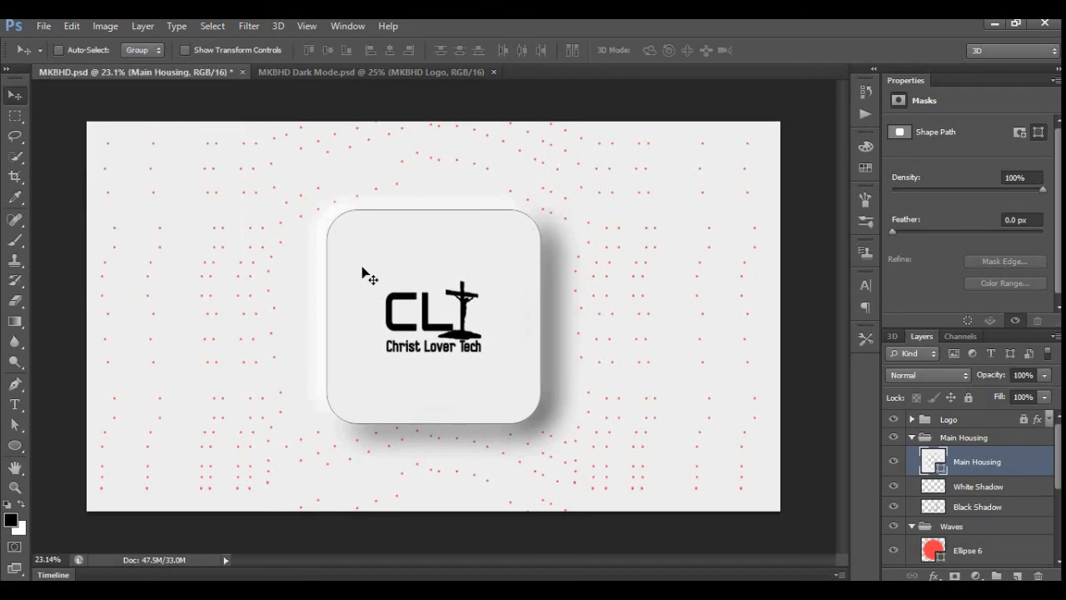
left_click(987, 552)
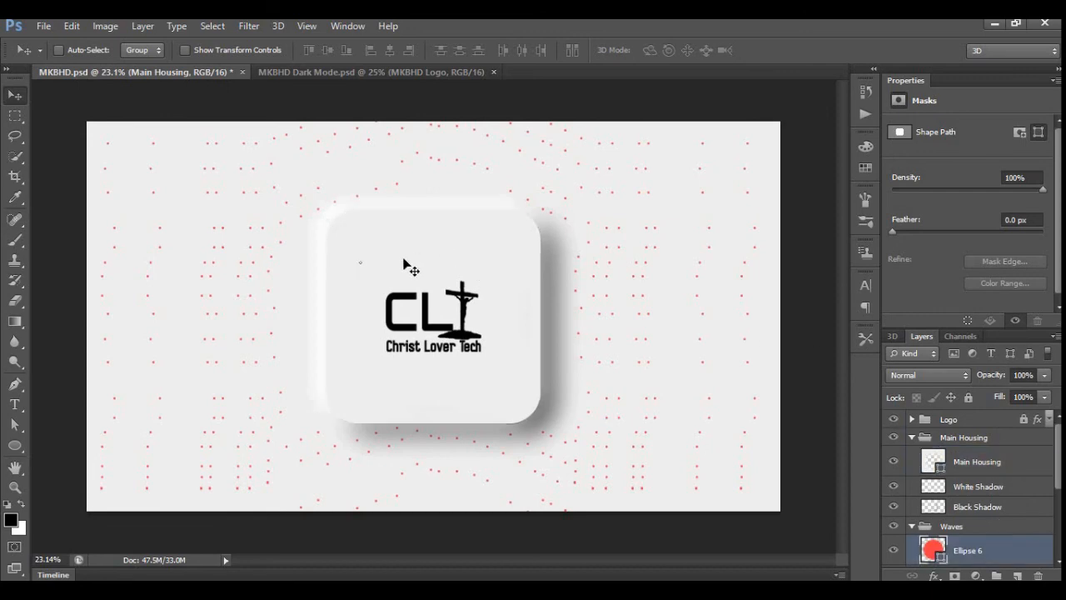
left_click_drag(461, 282, 490, 288)
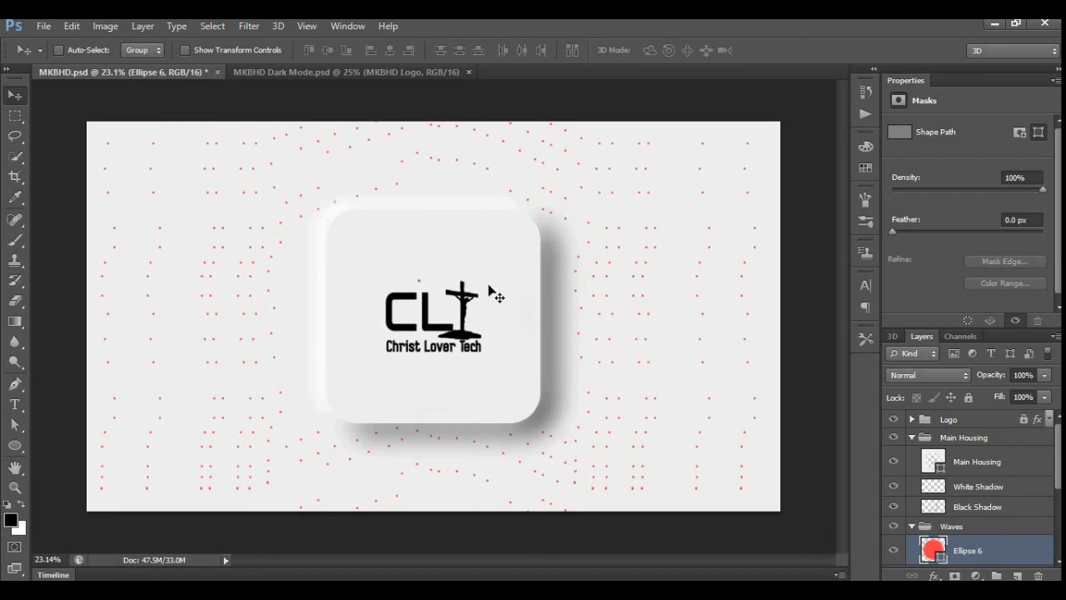
left_click(1021, 516)
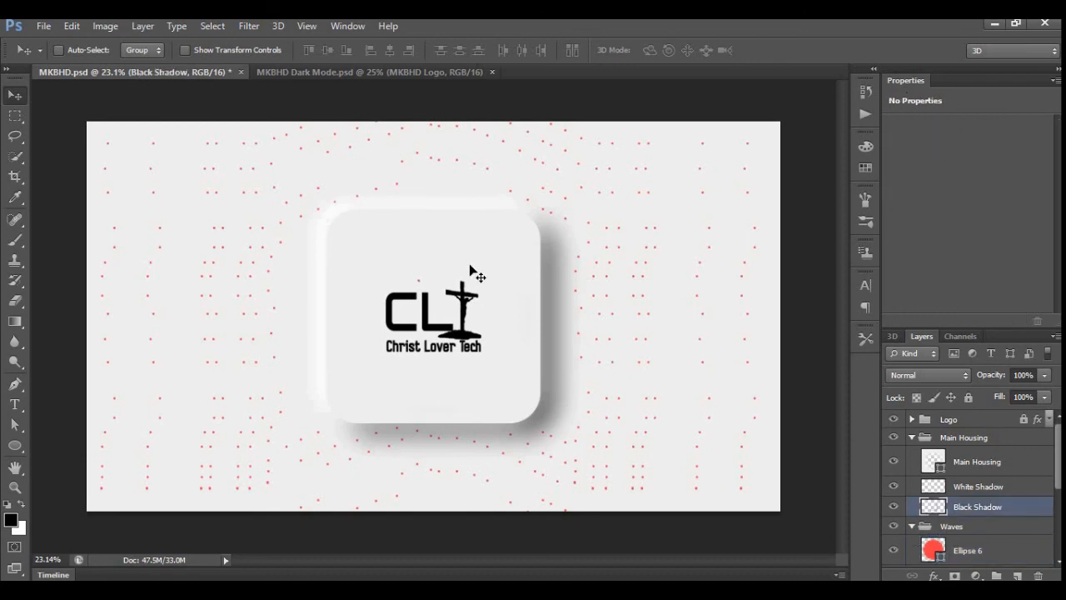
left_click_drag(451, 260, 446, 221)
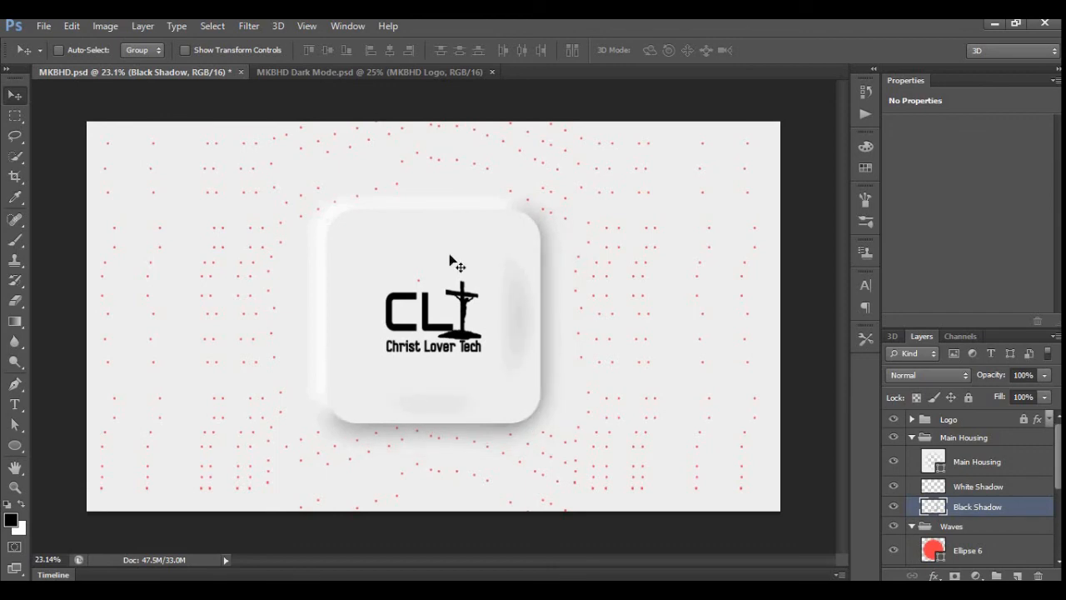
key("ctrl+z")
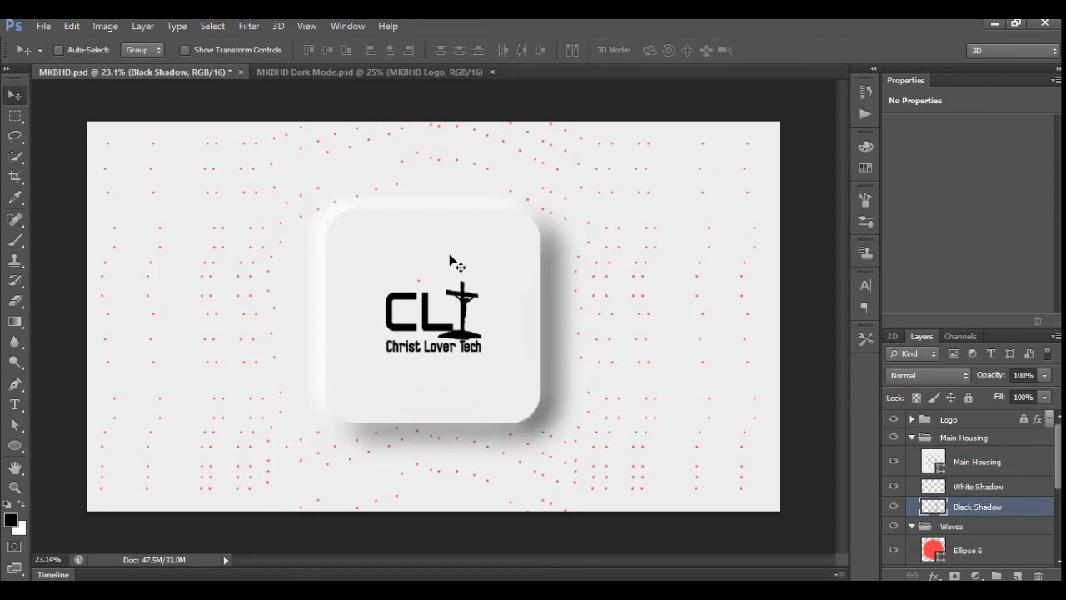
Shift the Ellipse 6 dot sideways behind the housing, to just above the logo's letter C
left_click(954, 557)
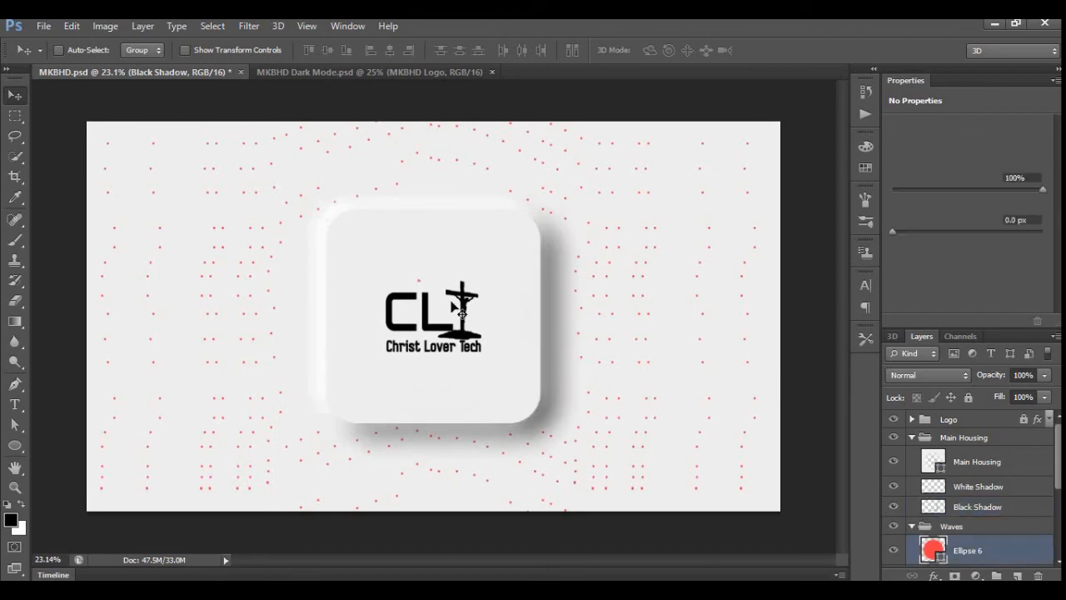
mouse_move(459, 269)
left_mouse_down()
mouse_move(414, 248)
mouse_move(428, 263)
mouse_move(406, 259)
mouse_move(400, 247)
mouse_move(440, 267)
left_mouse_up()
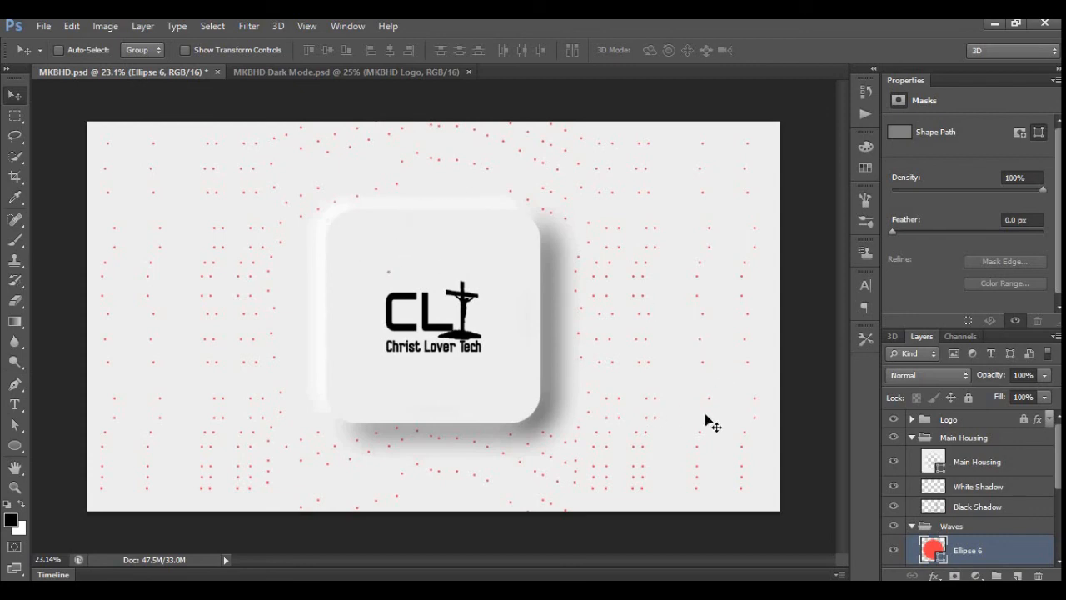
Hide the Ellipse 6 layer and collapse the Waves group
left_click(895, 552)
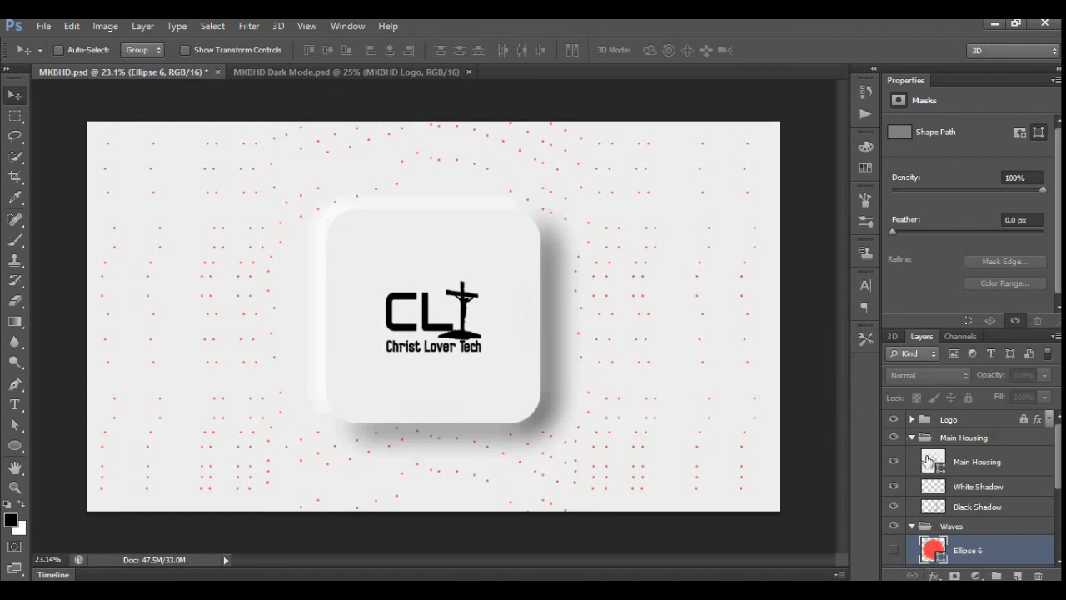
left_click(912, 527)
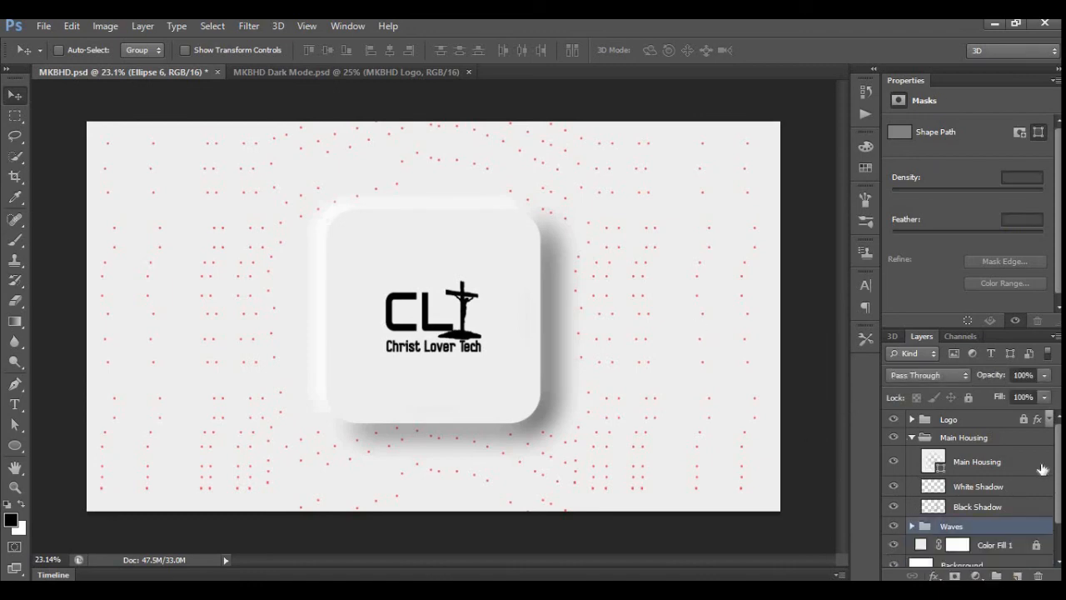
scroll(1048, 469, "down", 2)
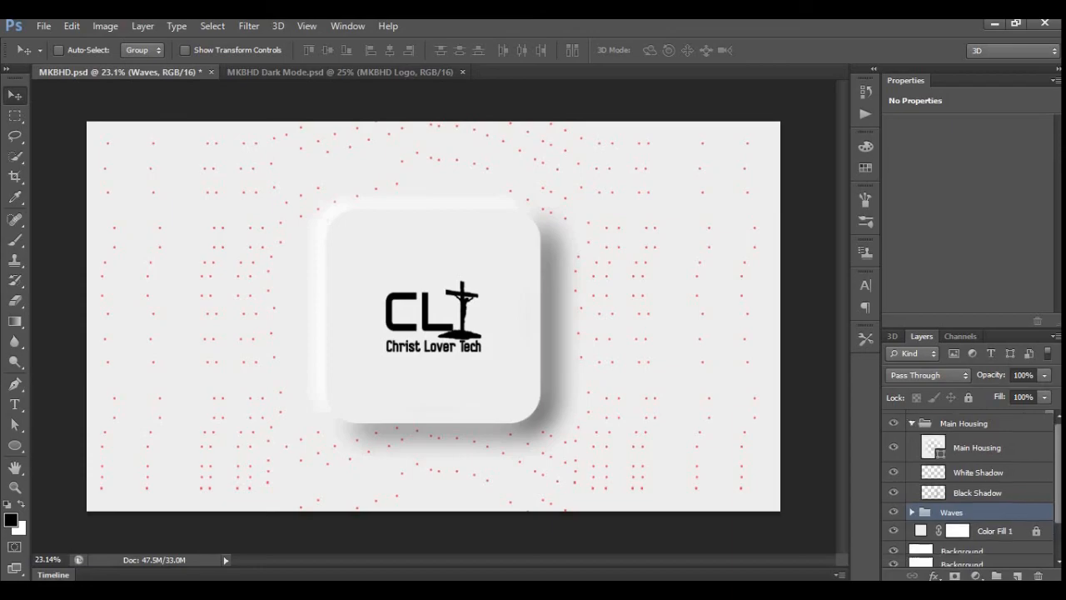